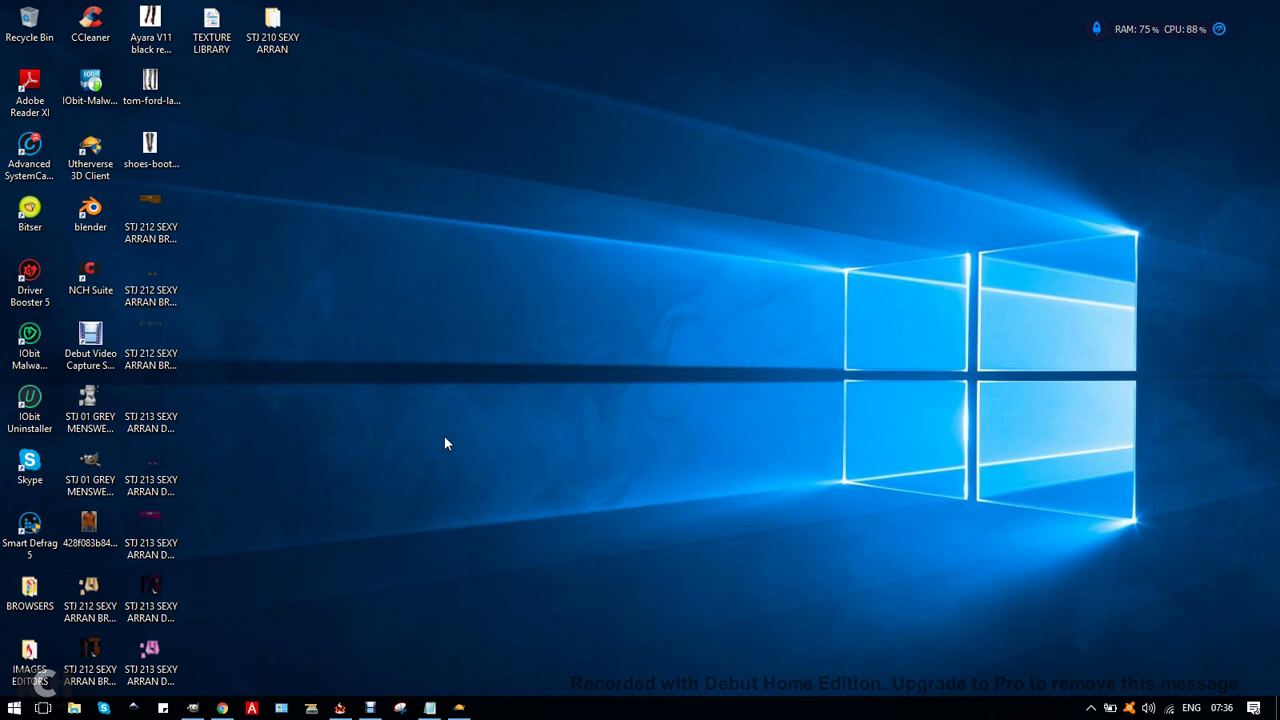
# Bring GIMP's main window, toolbox and docks back onto the desktop from the taskbar.
pyautogui.click(193, 708)
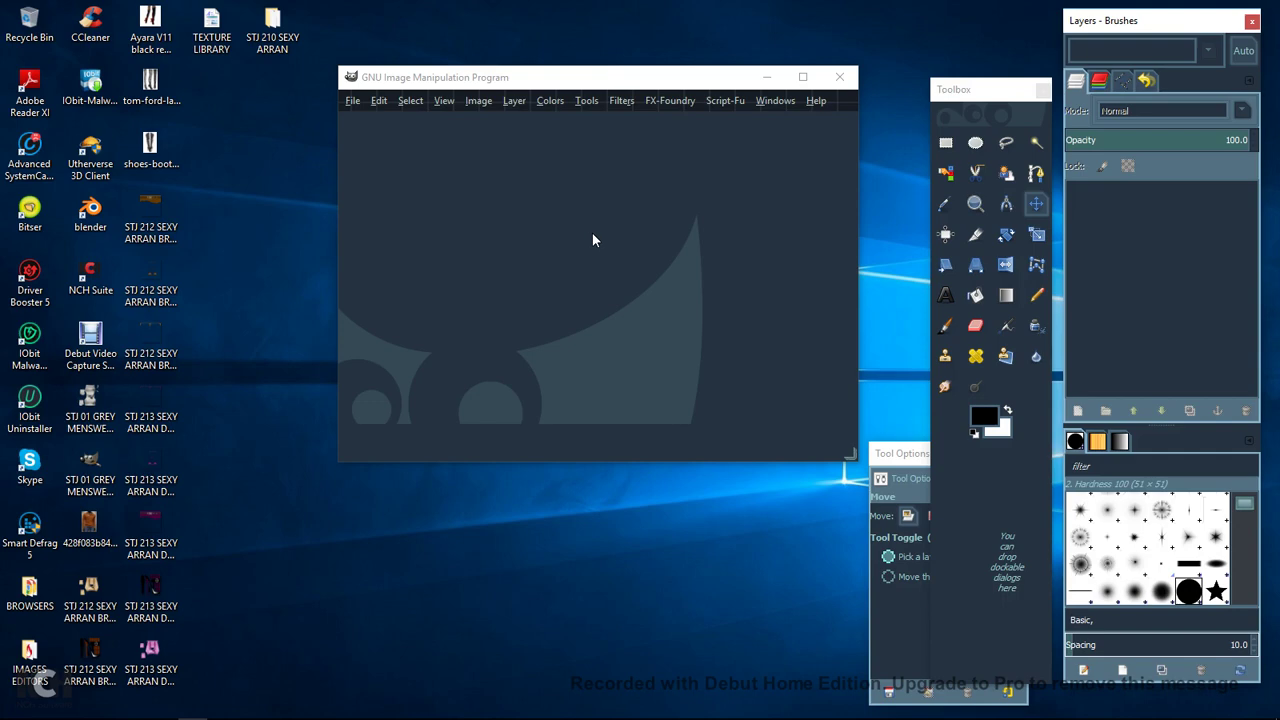
# In the Open Image dialog, browse TOSHIBA EXT to Designer Kit Legacy Client > UV Maps.
pyautogui.click(352, 102)
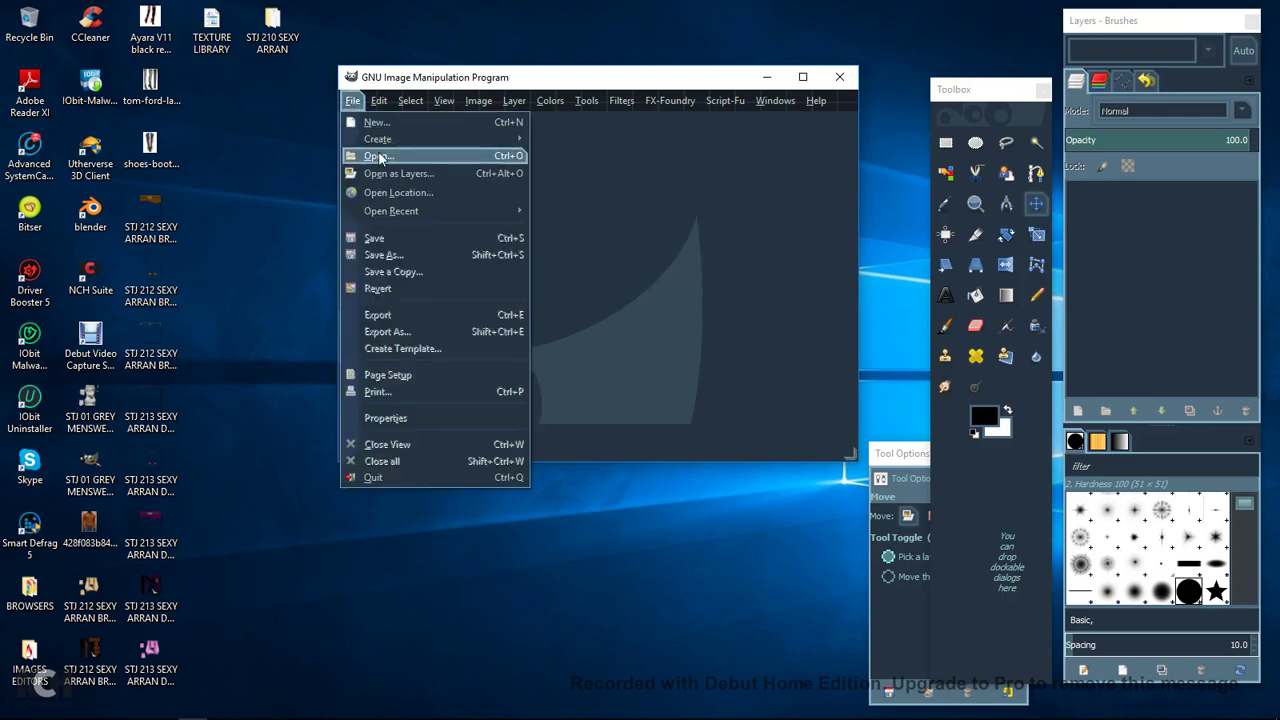
pyautogui.click(378, 158)
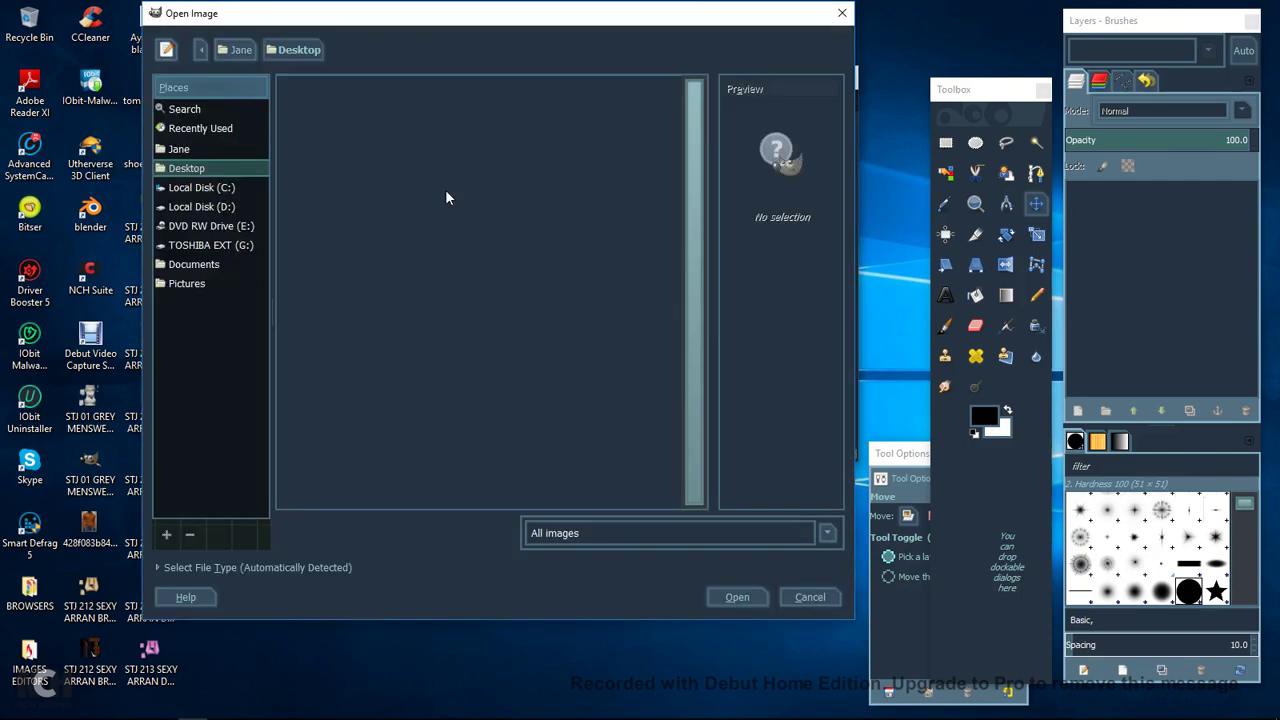
pyautogui.click(237, 245)
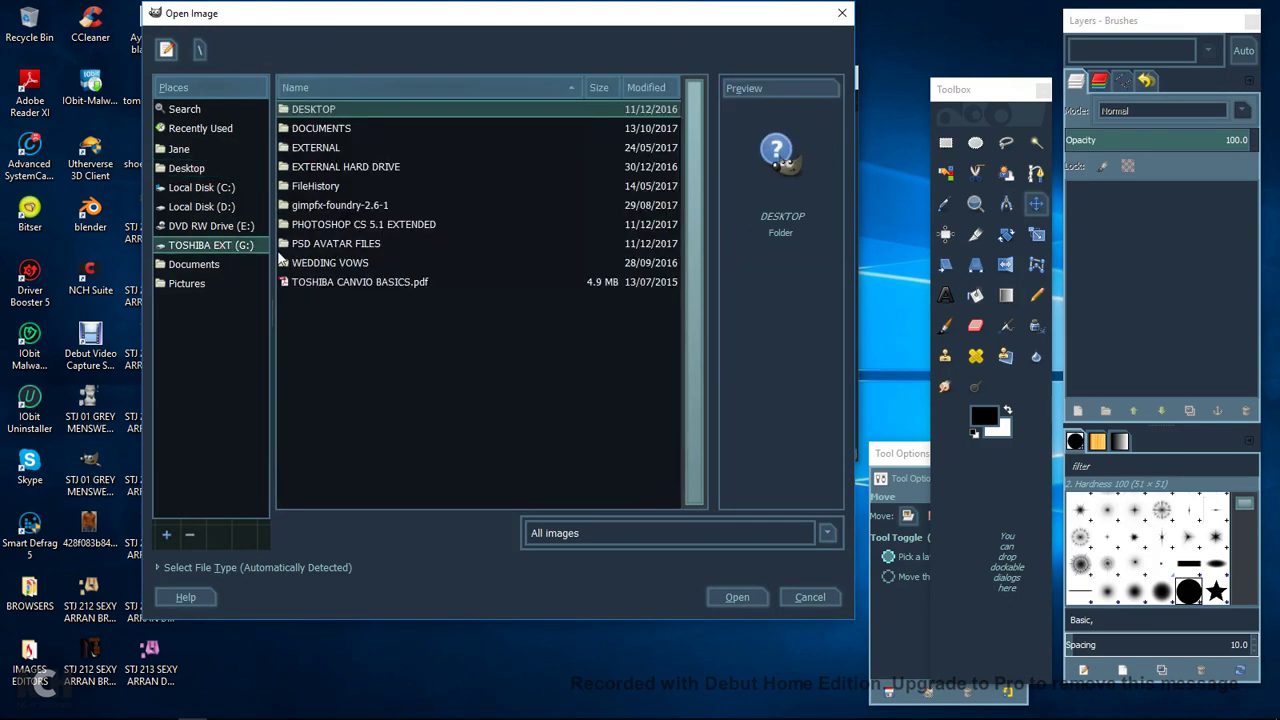
pyautogui.click(354, 166)
pyautogui.doubleClick(354, 166)
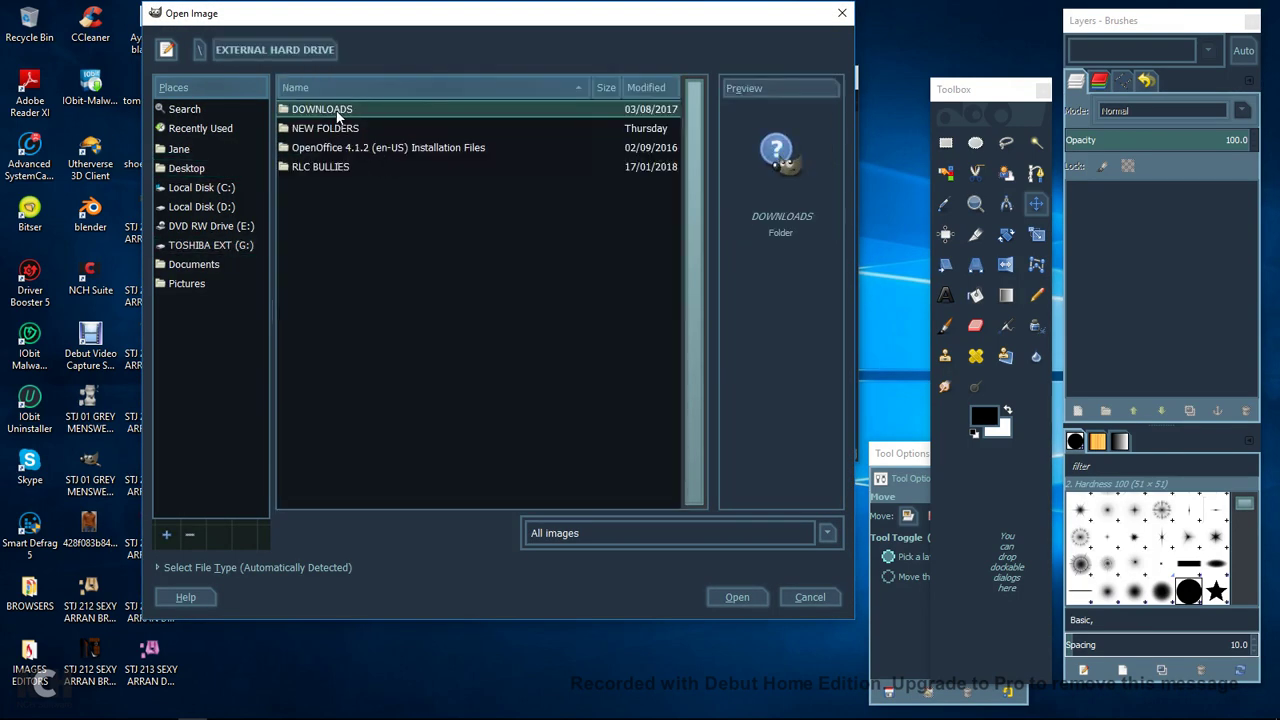
pyautogui.doubleClick(336, 112)
pyautogui.doubleClick(351, 127)
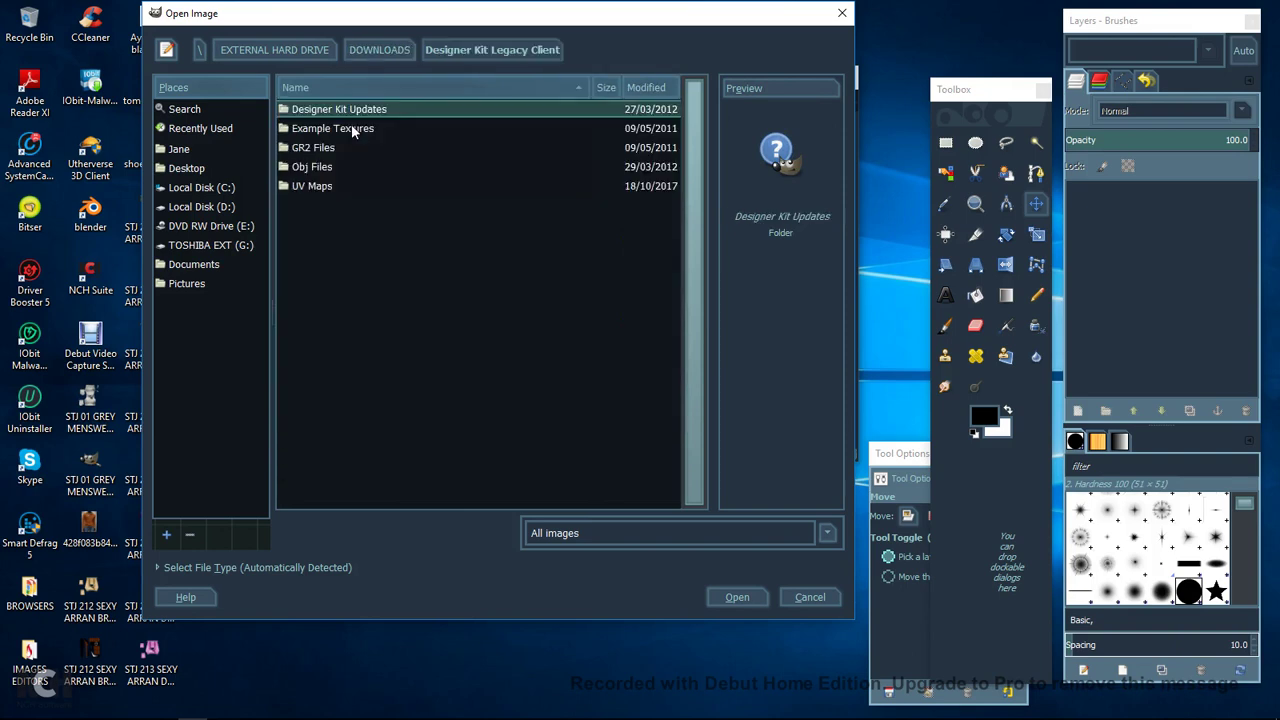
pyautogui.doubleClick(326, 186)
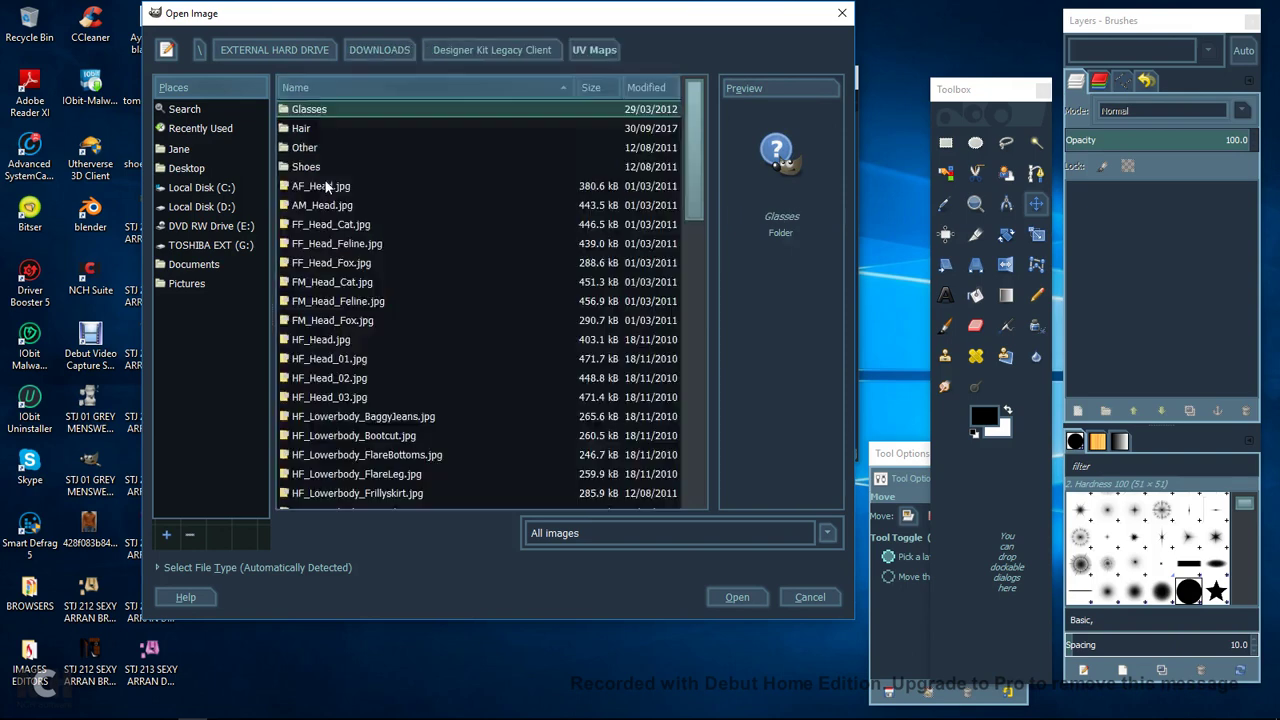
# Open HF_Upperbody_Nude.jpg from the UV Maps folder.
pyautogui.scroll(-2, 344, 214)
pyautogui.scroll(-3, 344, 214)
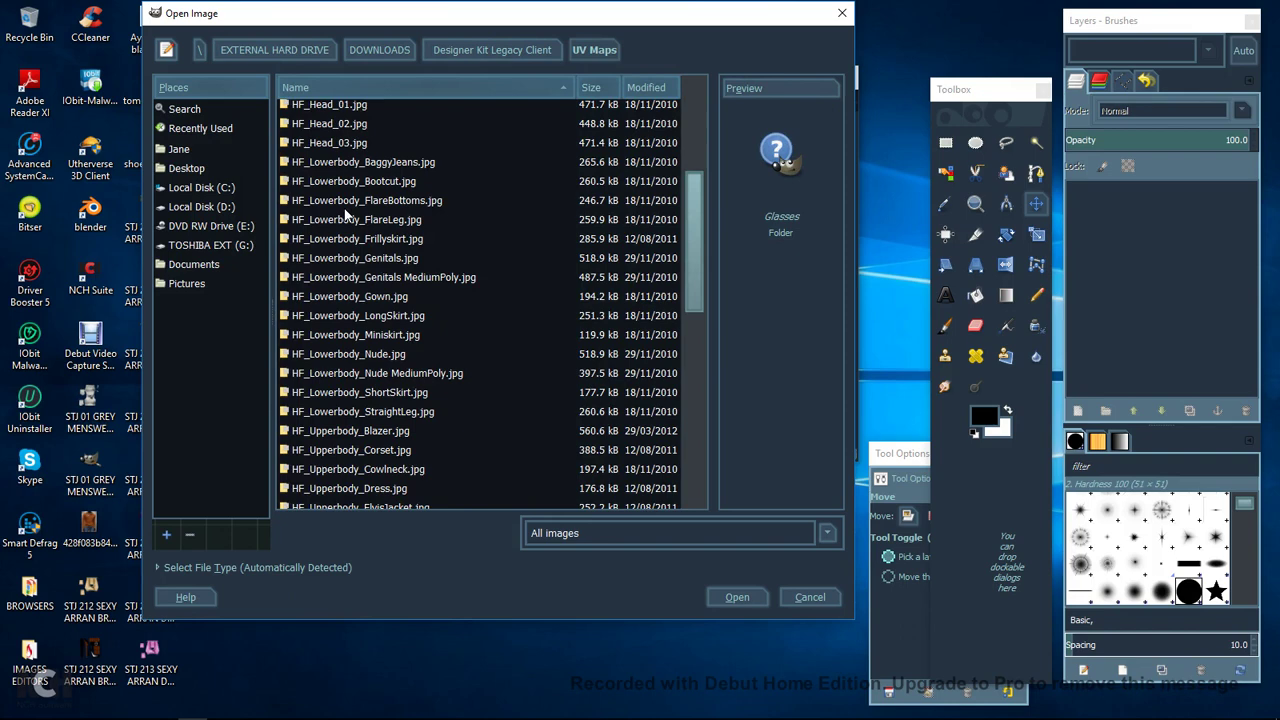
pyautogui.scroll(-3, 344, 214)
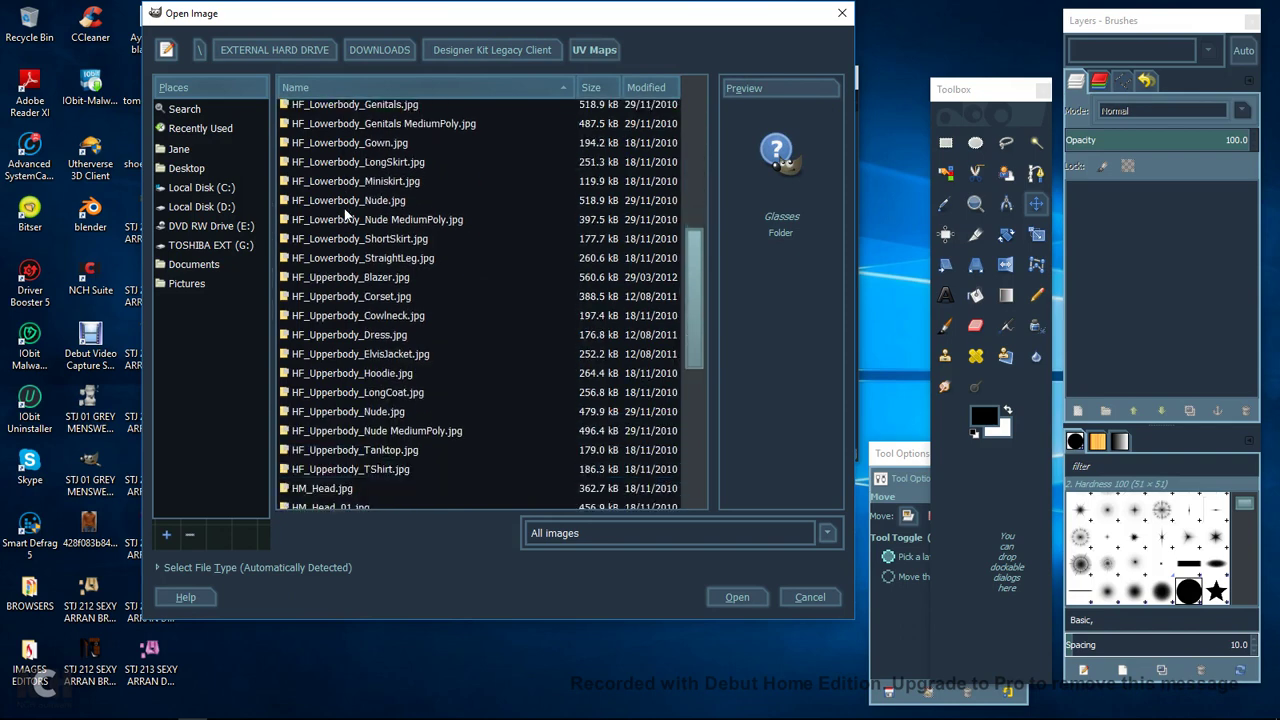
pyautogui.click(370, 417)
pyautogui.doubleClick(370, 417)
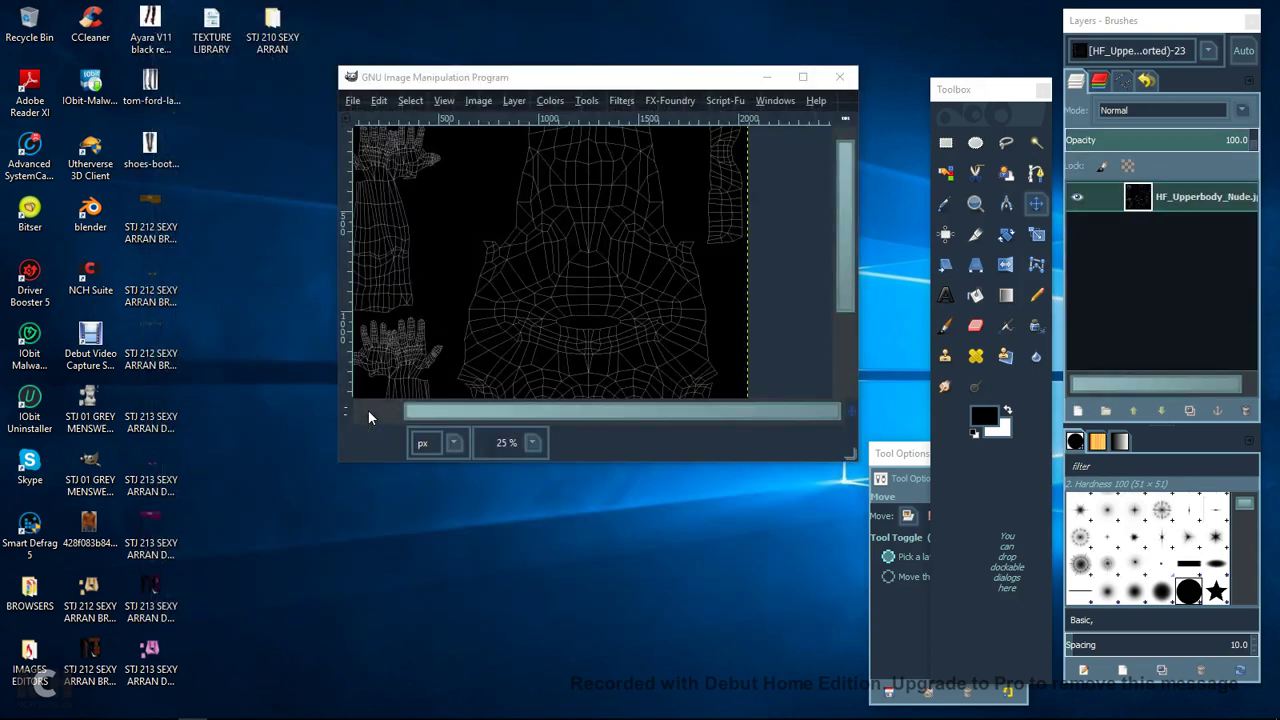
# Scale the image to 1024 × 1024 pixels.
pyautogui.click(484, 104)
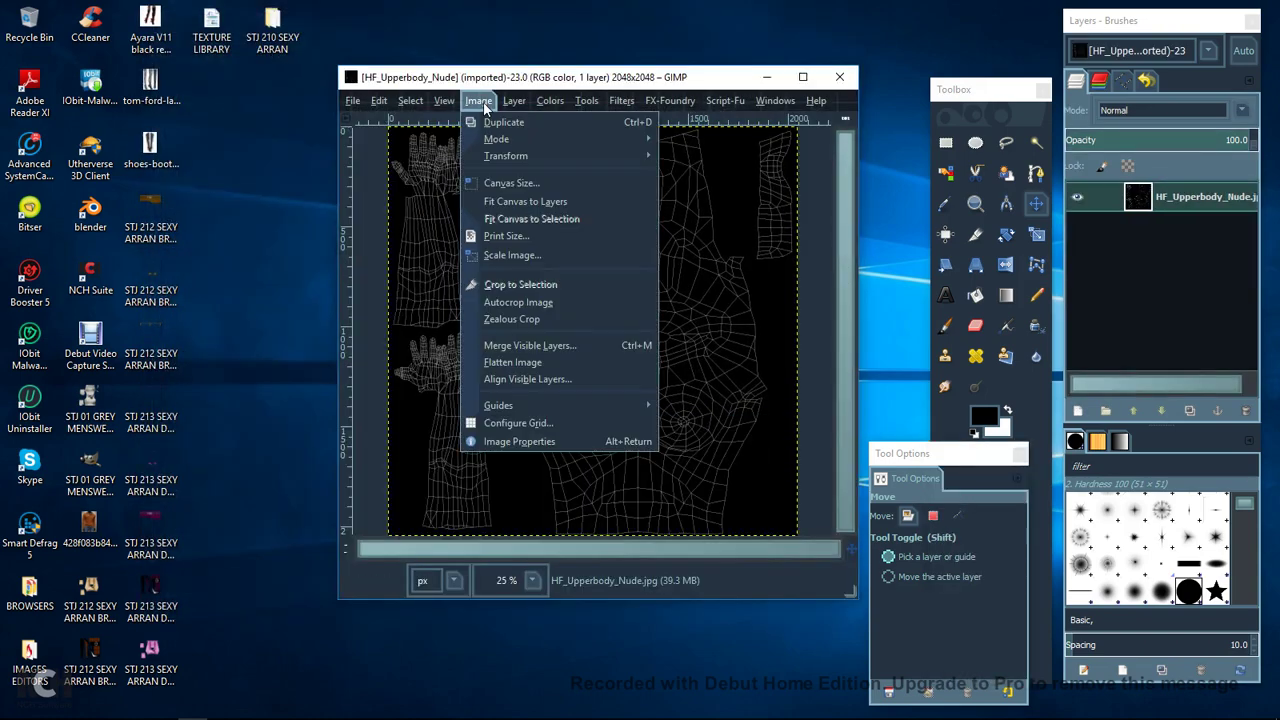
pyautogui.click(522, 251)
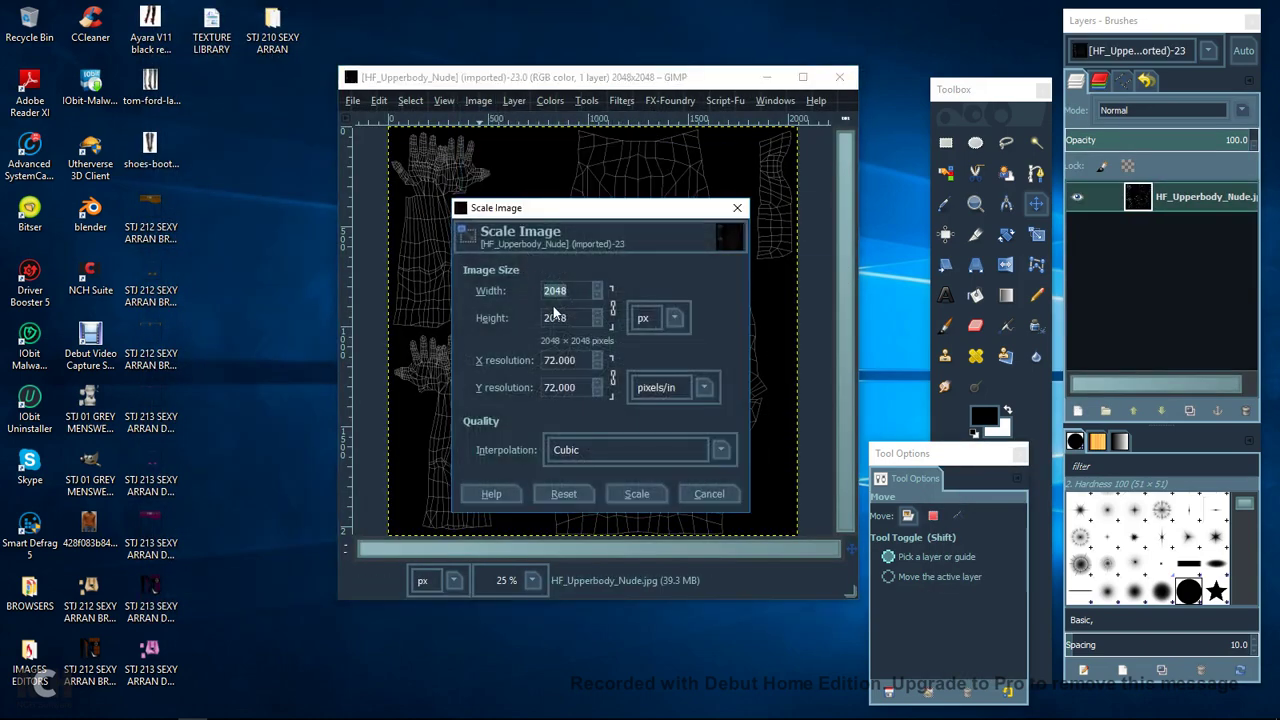
pyautogui.write('1024')
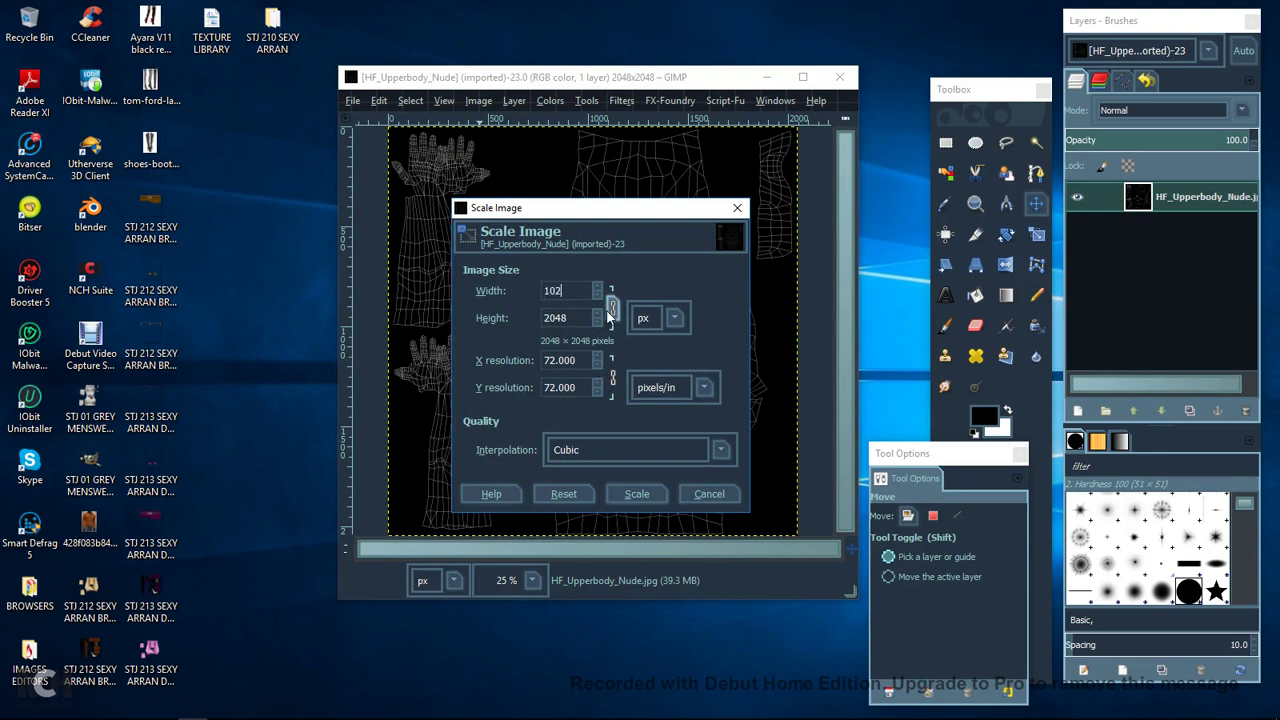
pyautogui.click(578, 318)
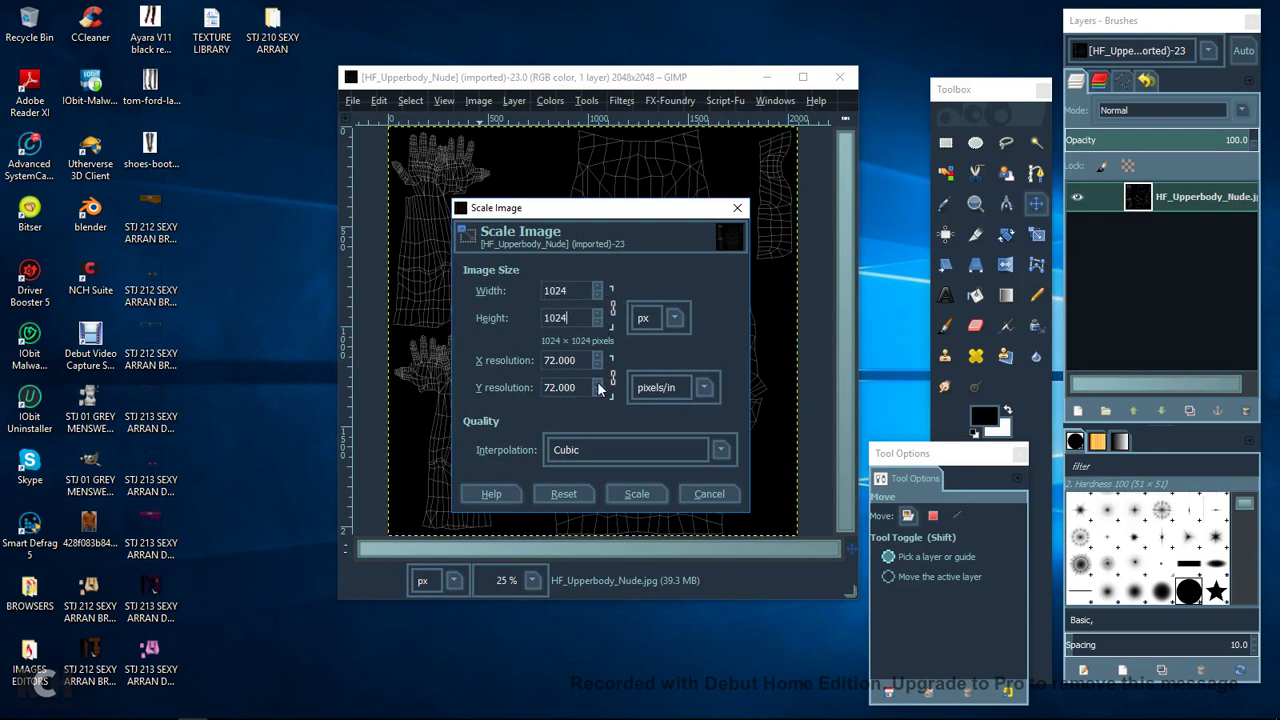
pyautogui.click(637, 493)
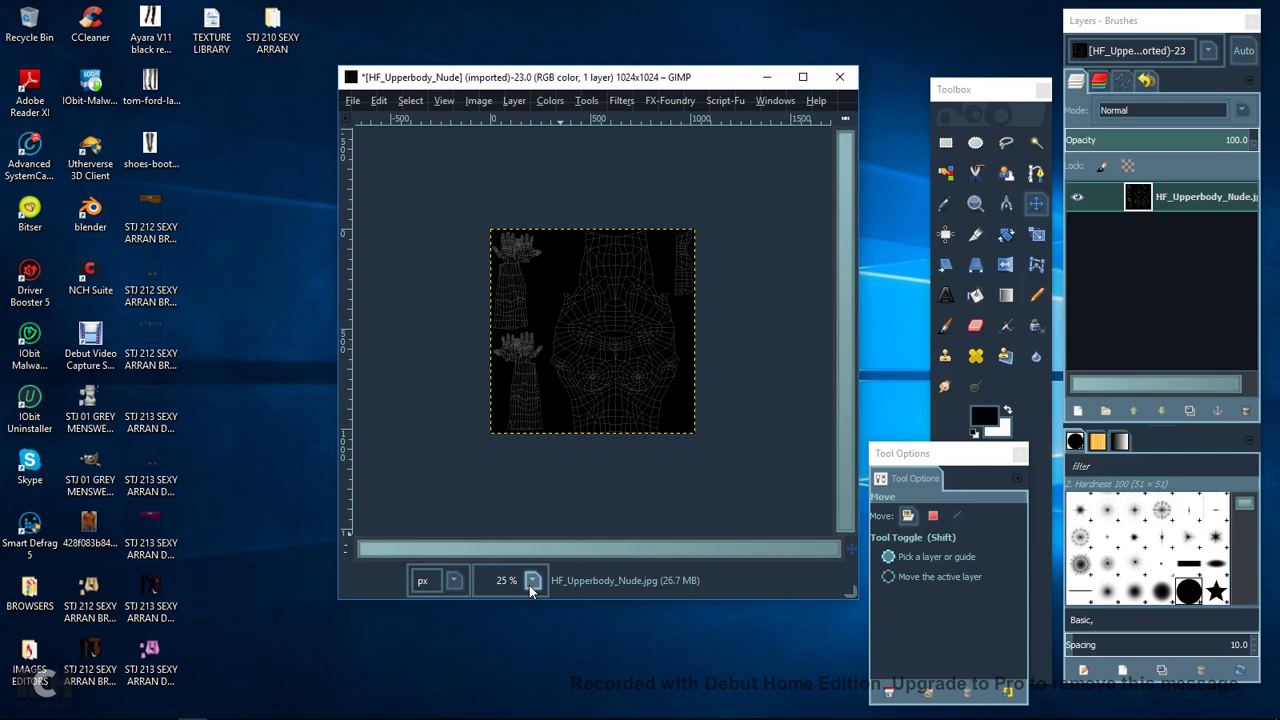
# View the image at 100% zoom and lower the layer opacity to 71.
pyautogui.click(530, 582)
pyautogui.click(520, 474)
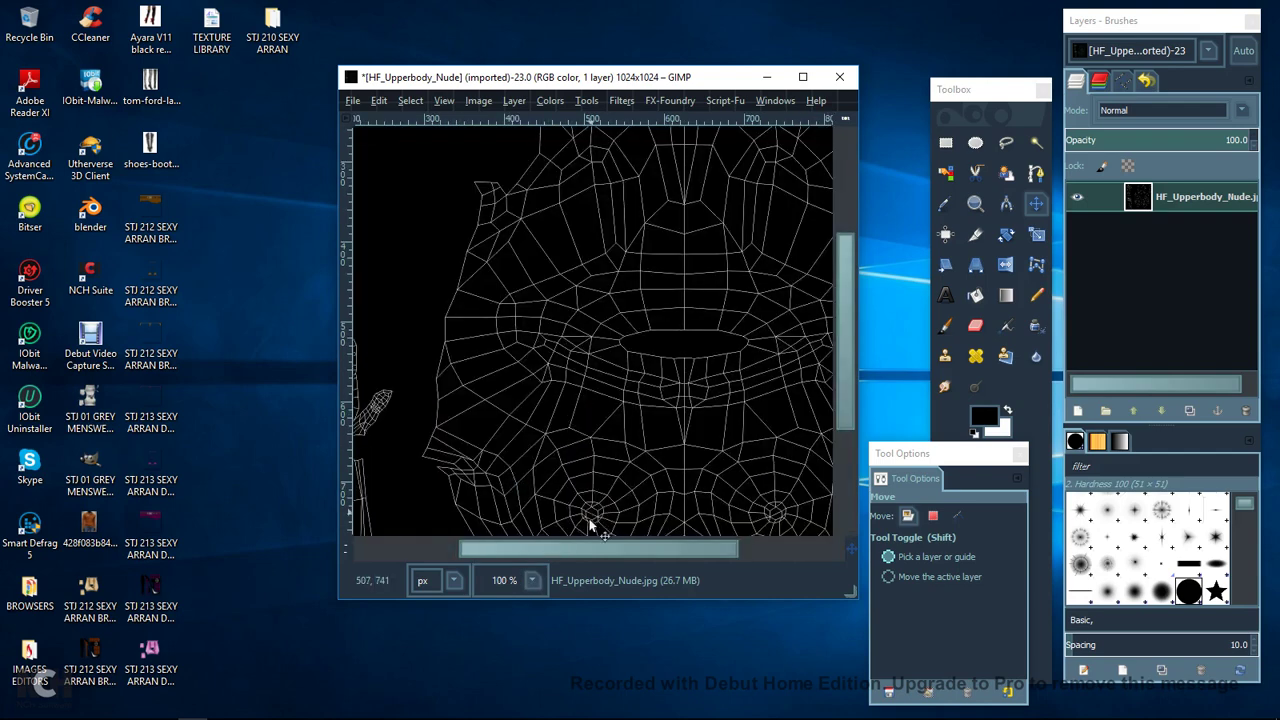
pyautogui.hscroll(4, 600, 552)
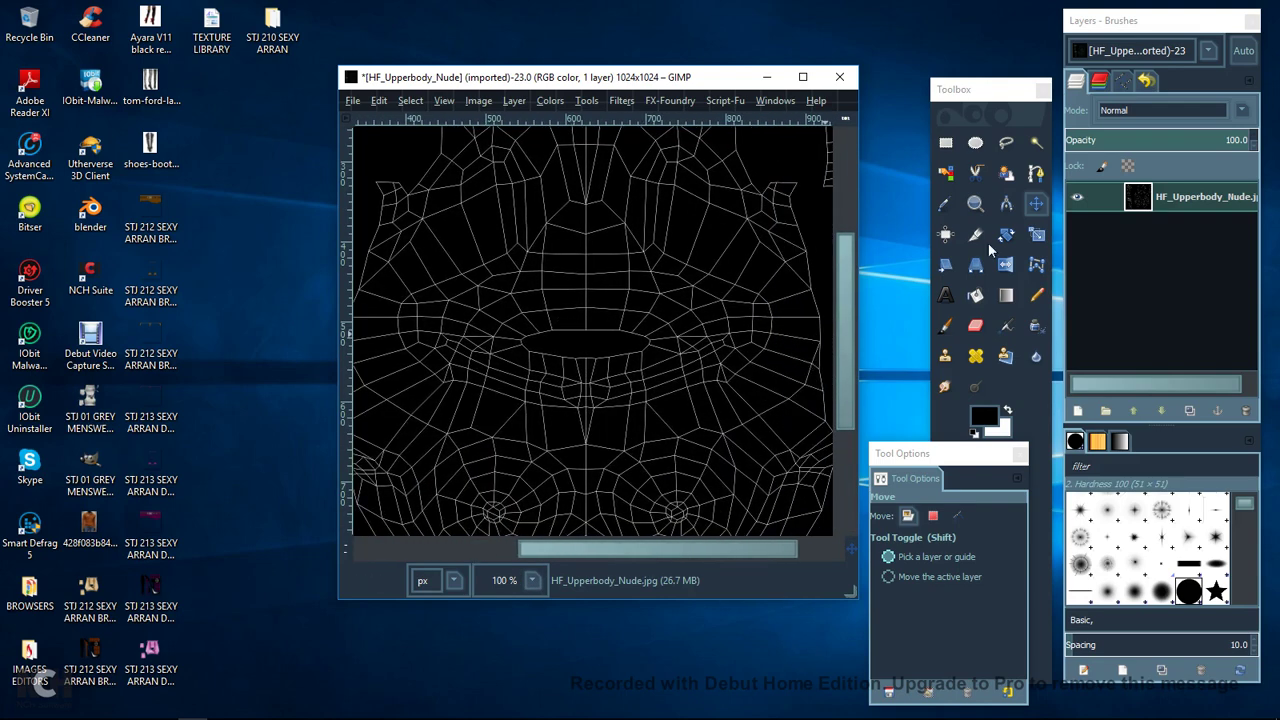
pyautogui.click(1196, 140)
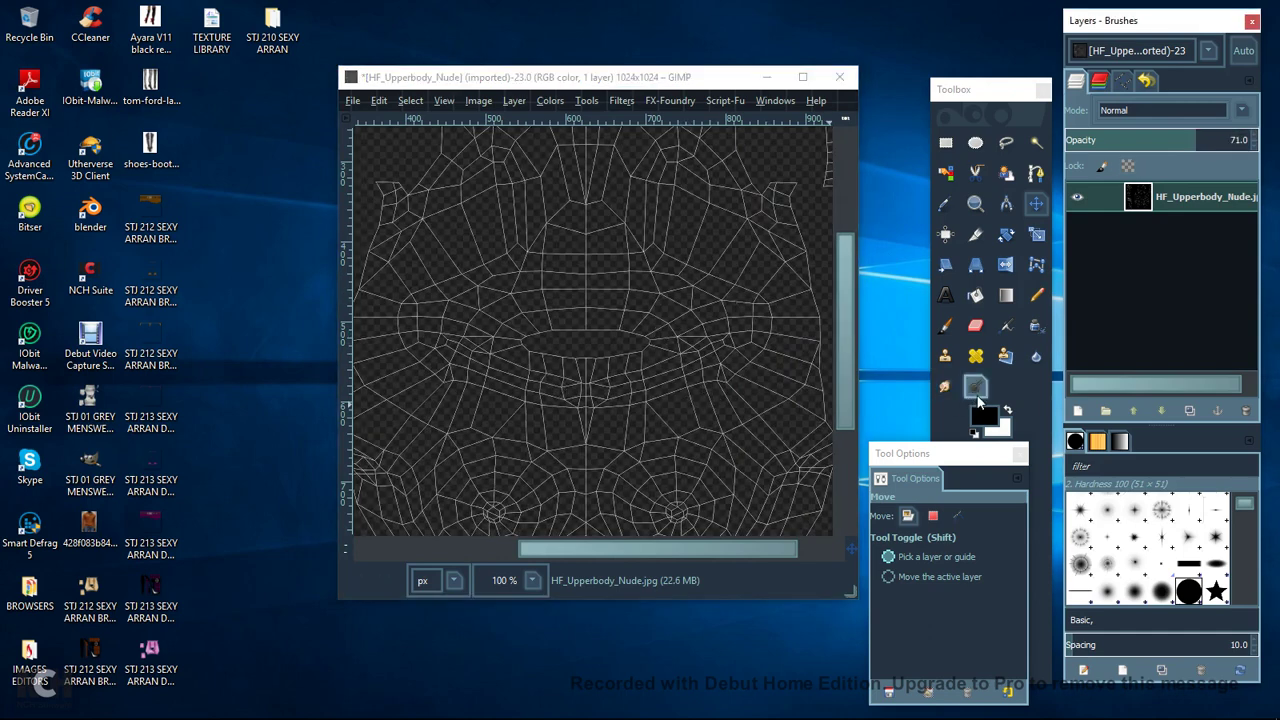
# Make white the foreground colour and select the 700 × 431 chain brush.
pyautogui.click(1008, 414)
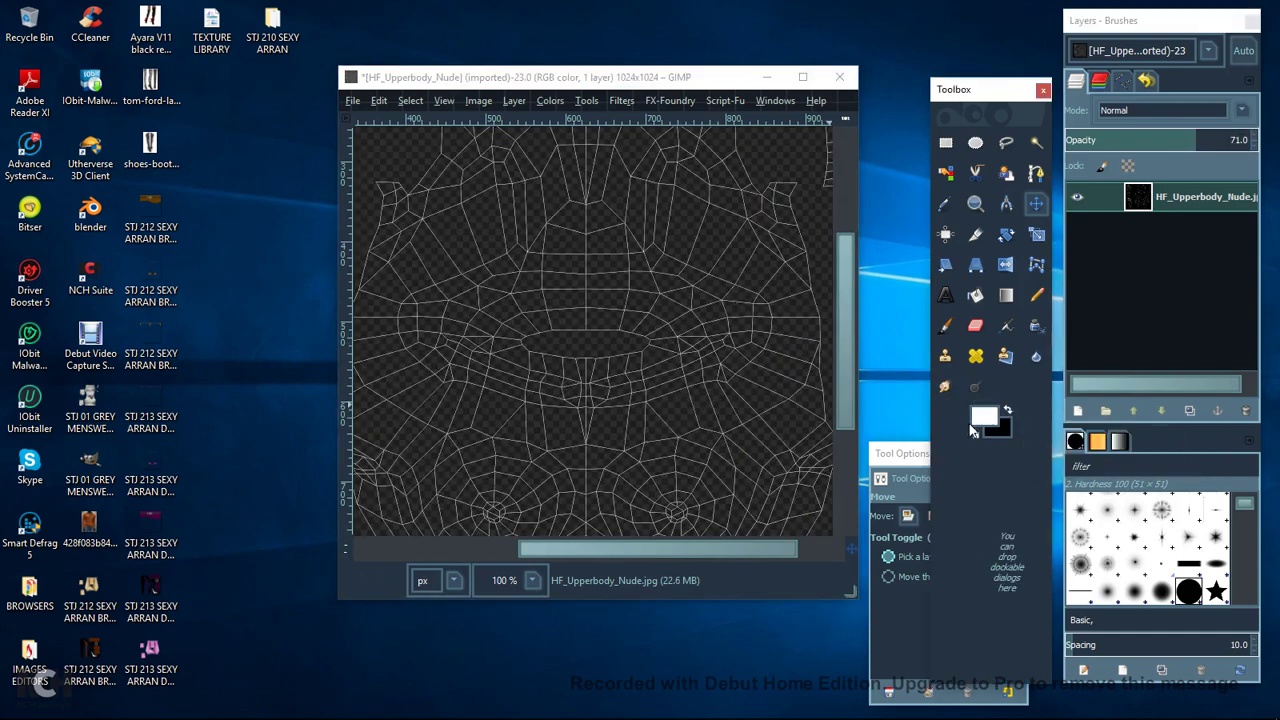
pyautogui.scroll(-6, 1163, 527)
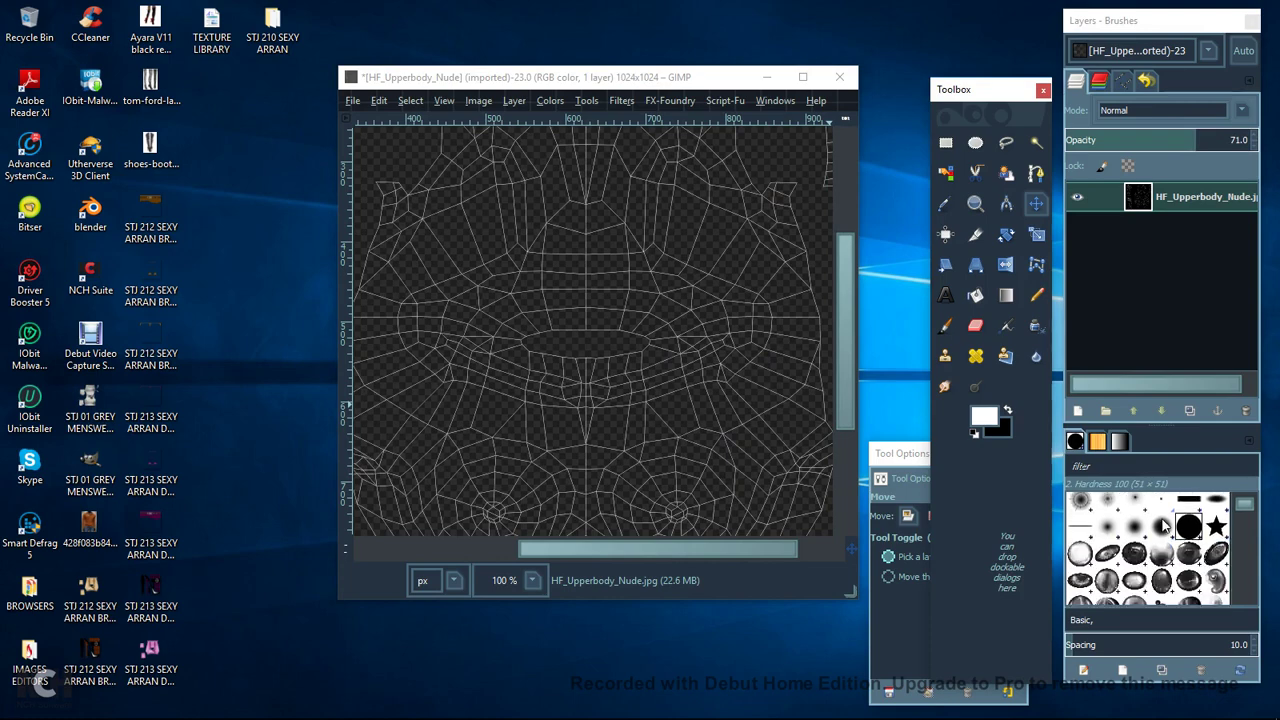
pyautogui.scroll(-10, 1160, 530)
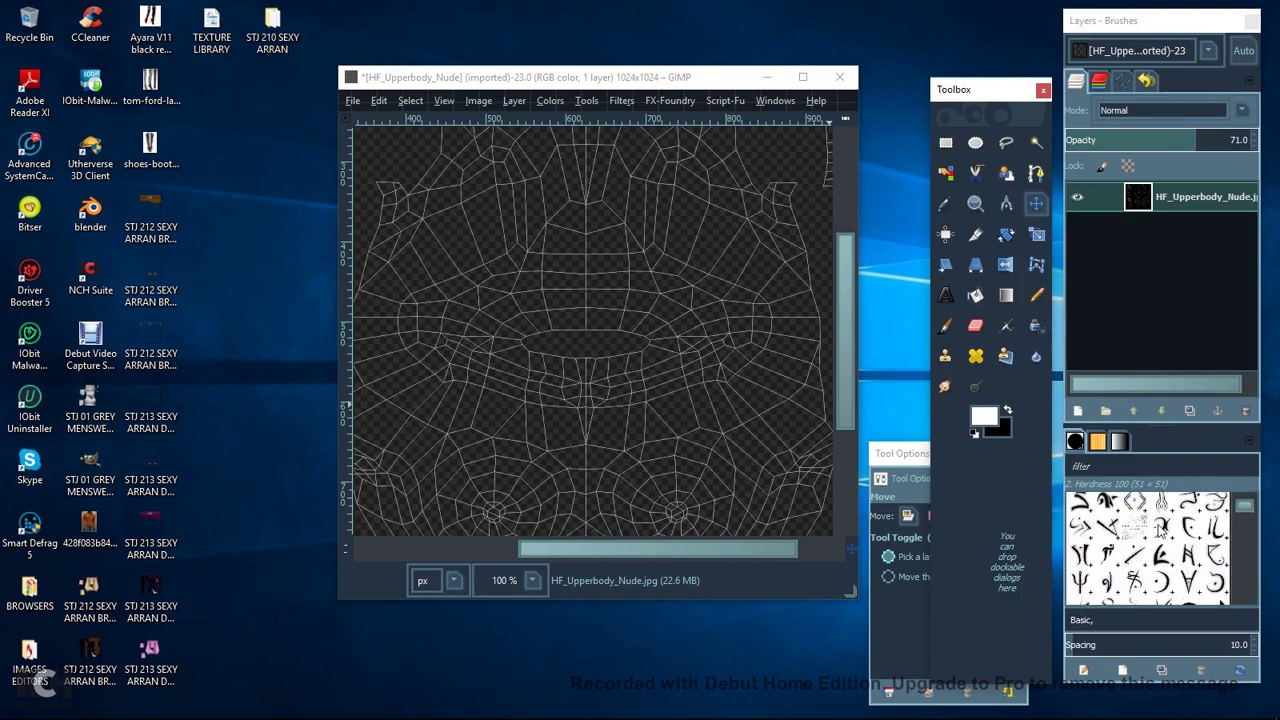
pyautogui.scroll(-5, 1160, 530)
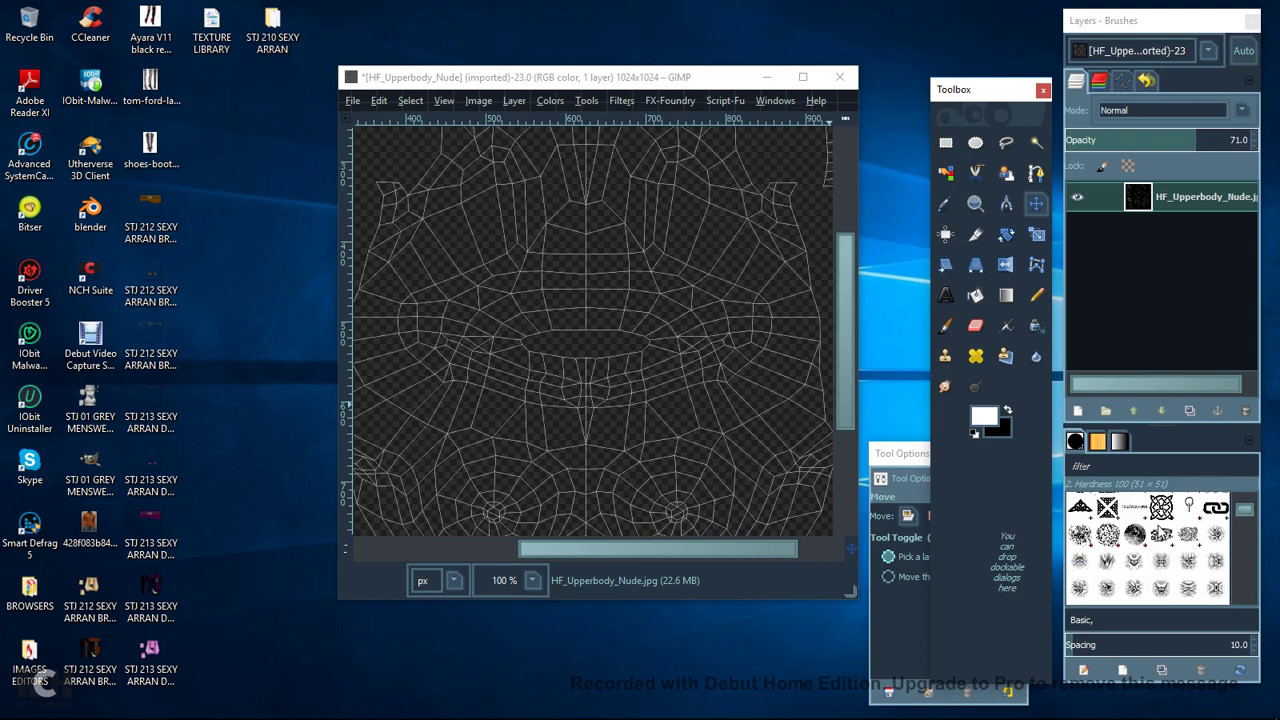
pyautogui.scroll(3, 1160, 530)
pyautogui.scroll(2, 1148, 548)
pyautogui.scroll(-8, 1158, 526)
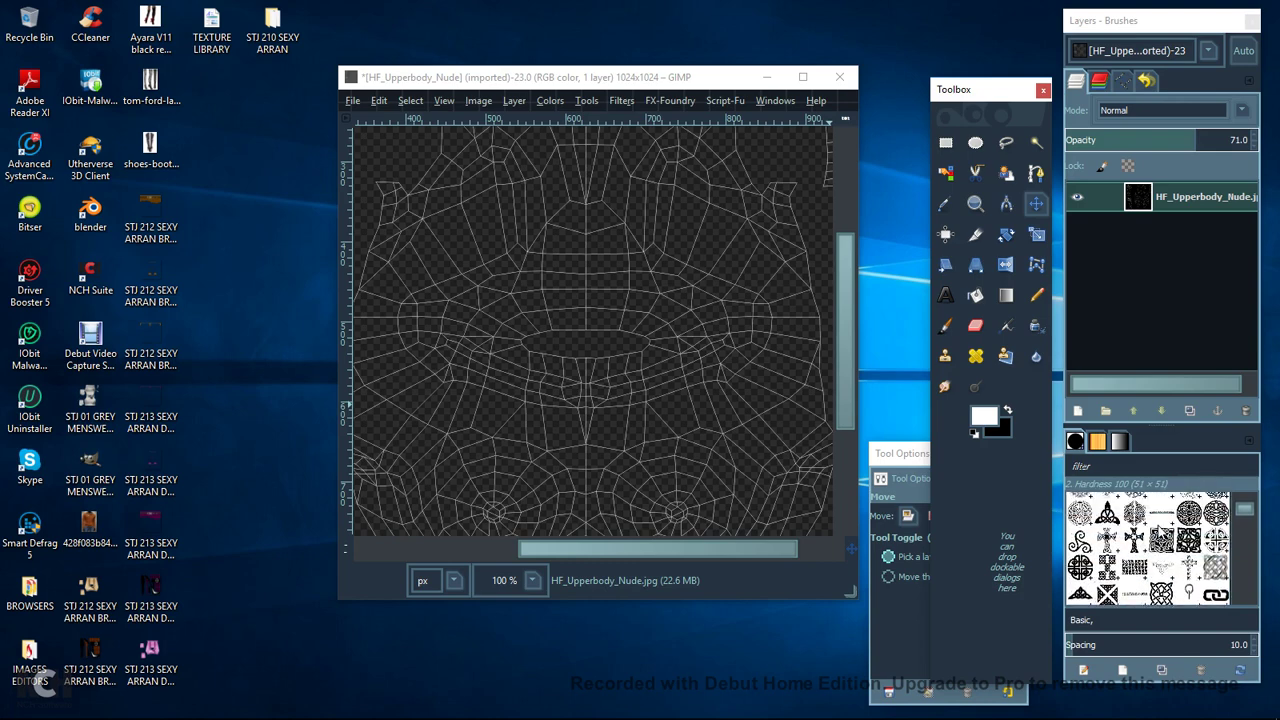
pyautogui.scroll(-4, 1160, 532)
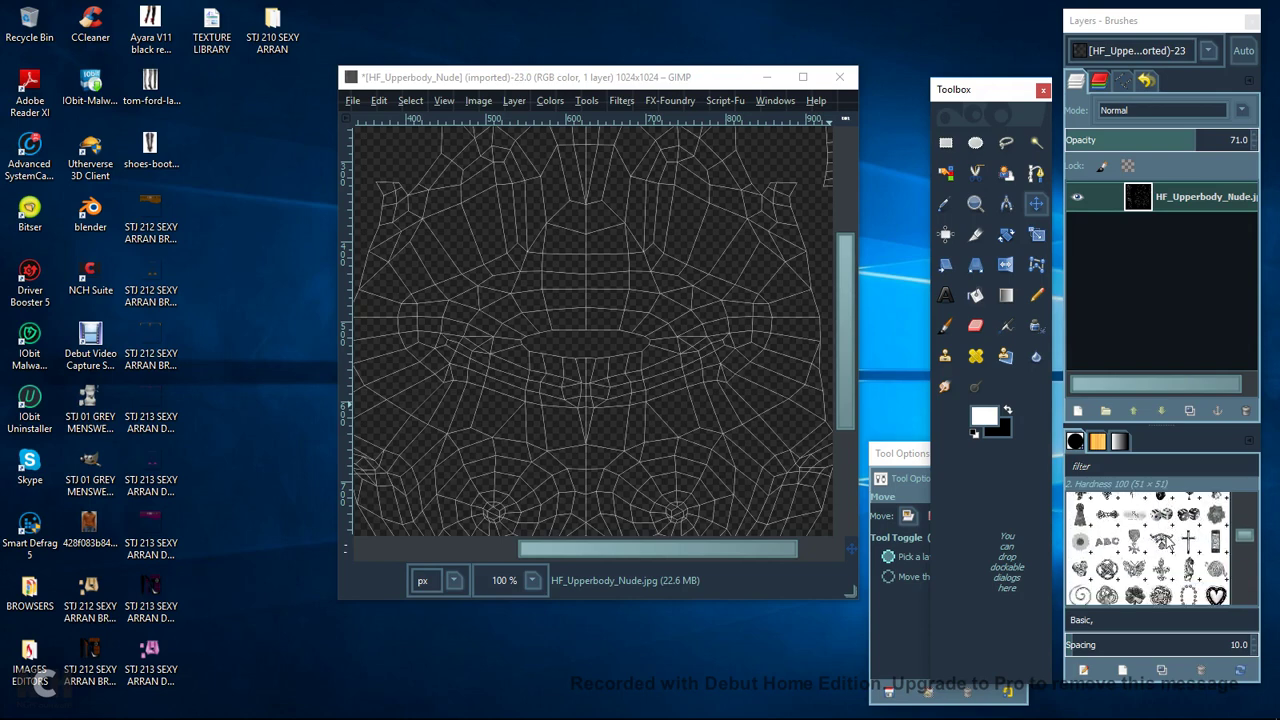
pyautogui.scroll(-5, 1165, 536)
pyautogui.scroll(-6, 1168, 539)
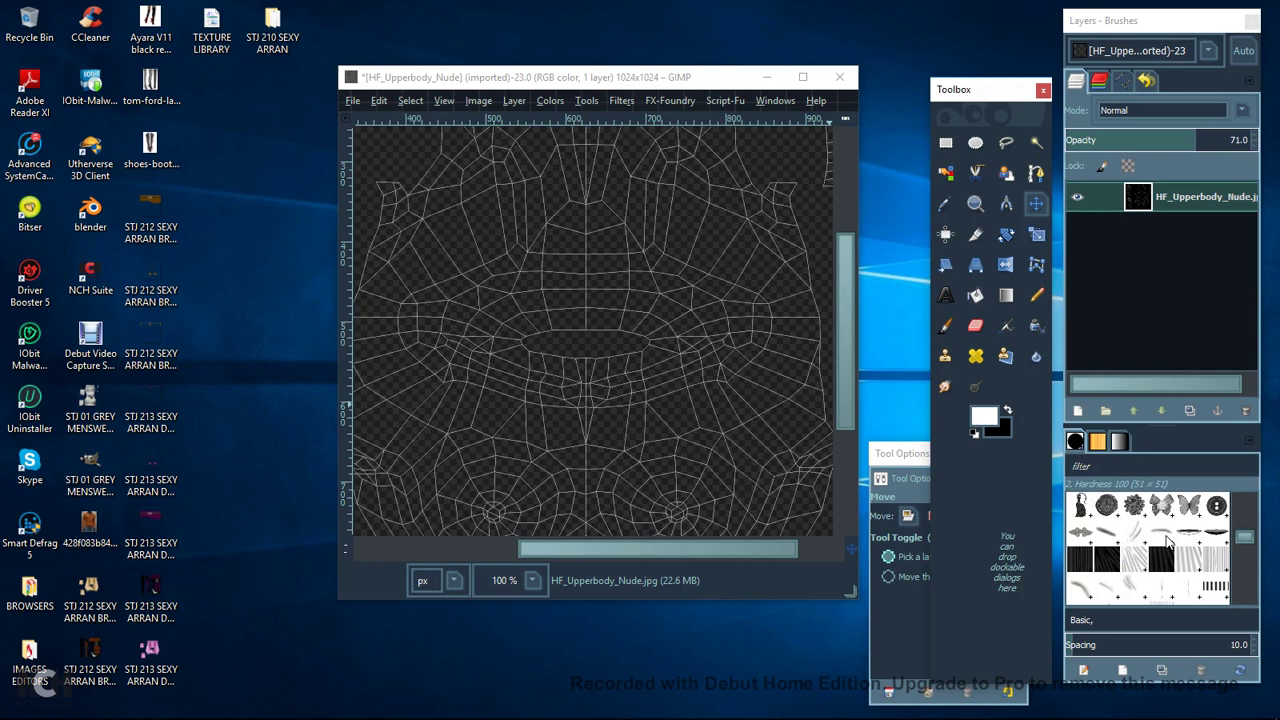
pyautogui.scroll(-6, 1168, 542)
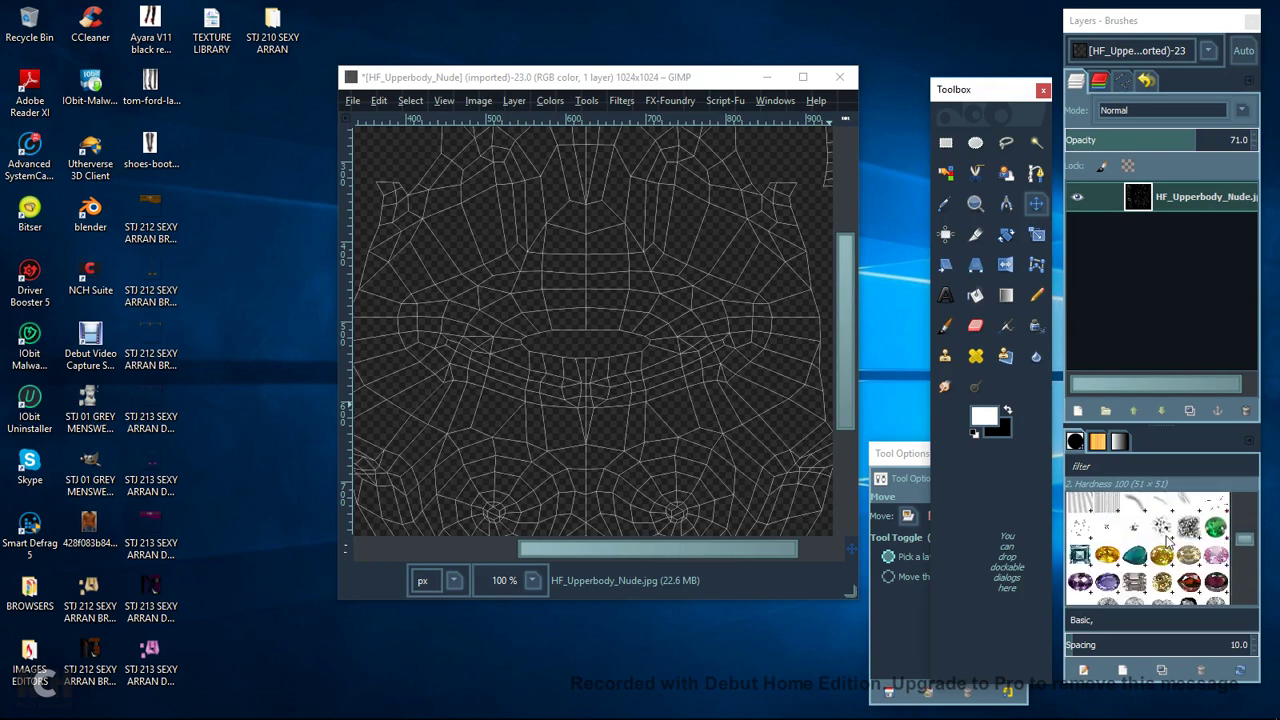
pyautogui.scroll(2, 1168, 542)
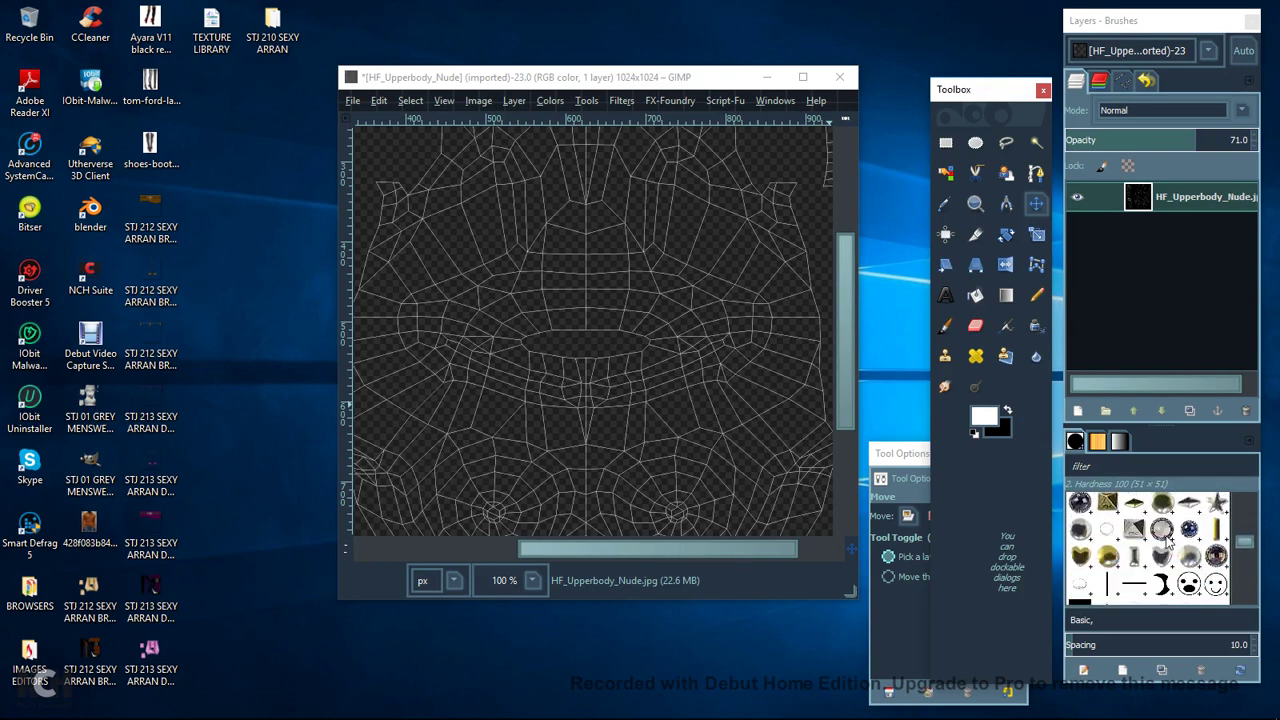
pyautogui.click(1137, 516)
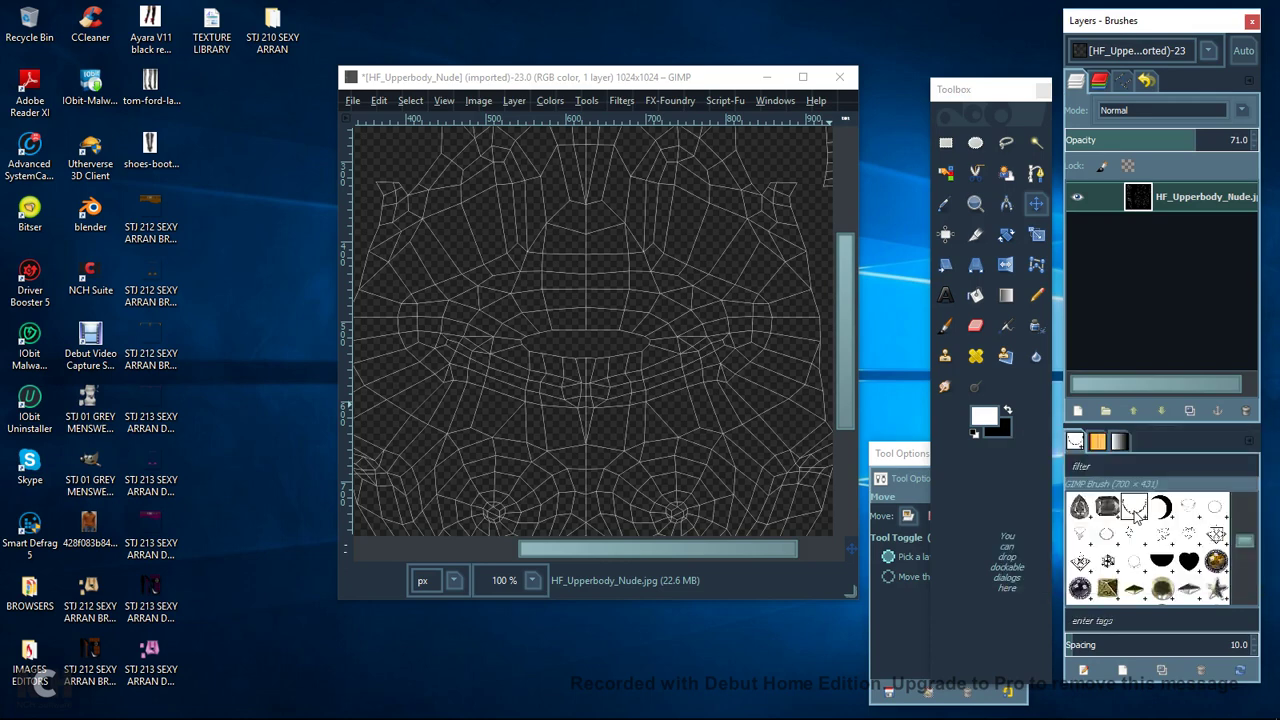
# Stamp the chain brush across the chest with the Paintbrush at size about 242.
pyautogui.click(947, 330)
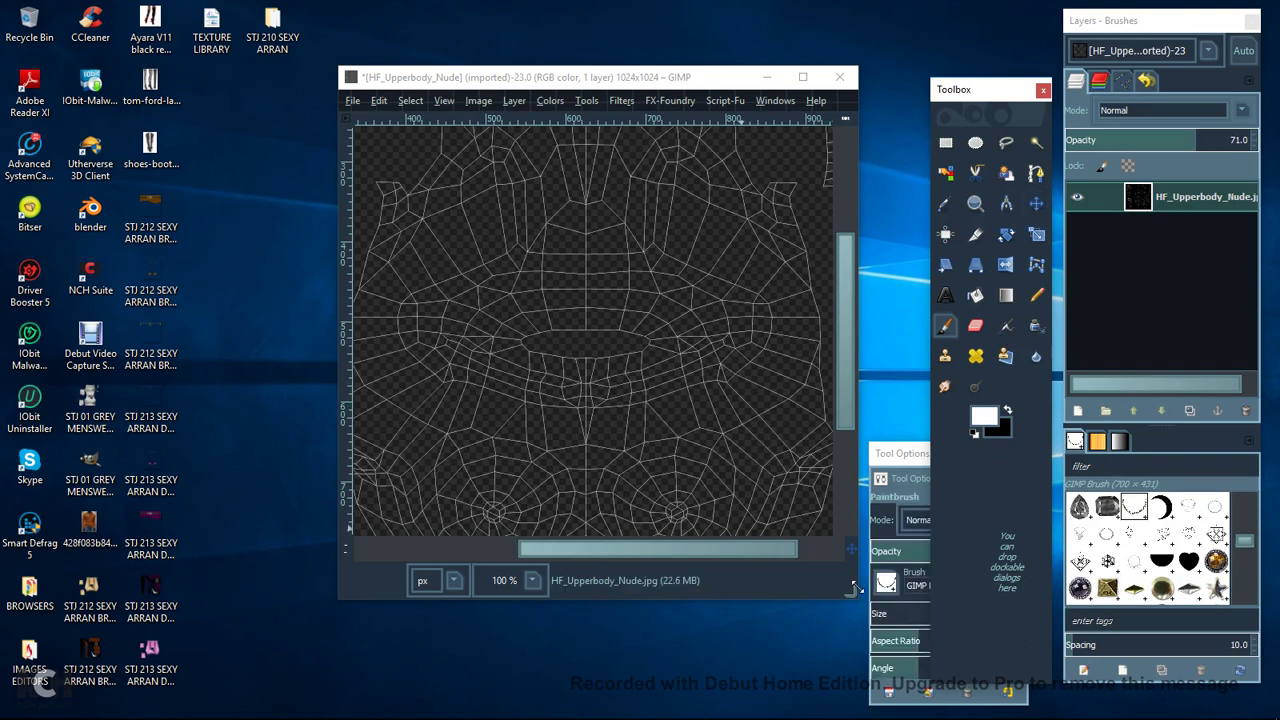
pyautogui.click(899, 462)
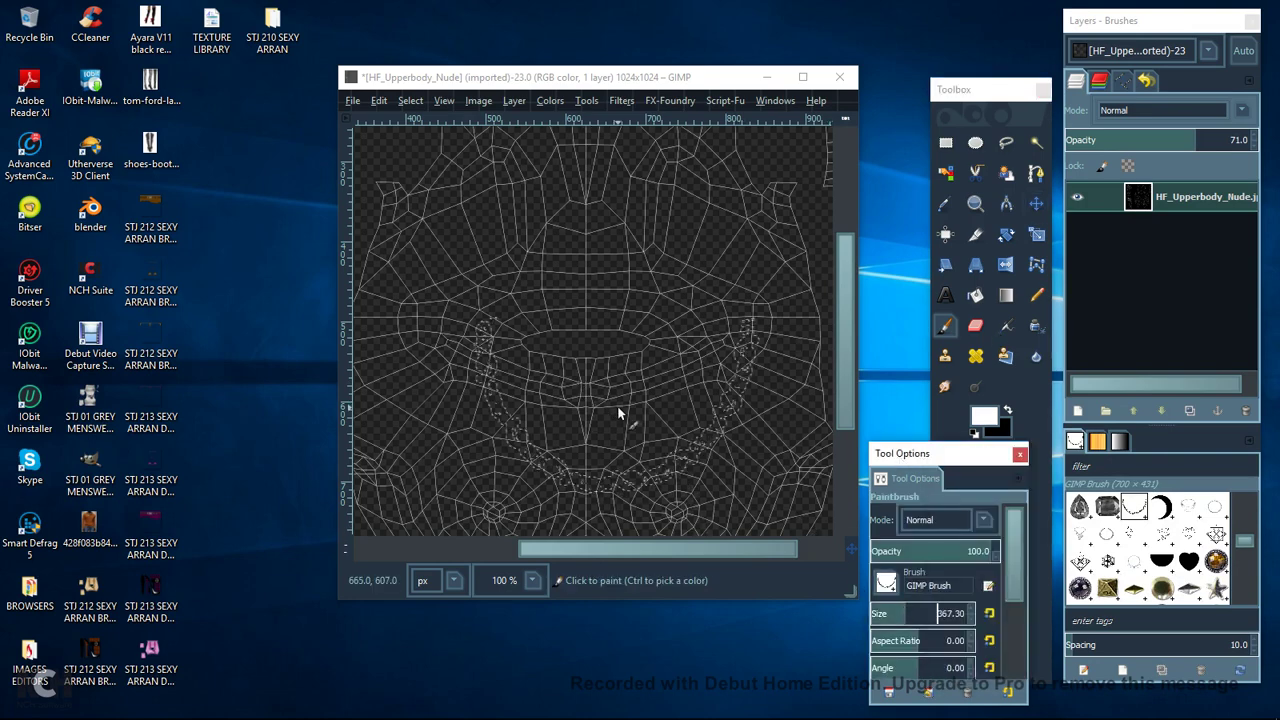
pyautogui.moveTo(937, 612); pyautogui.dragTo(897, 613)
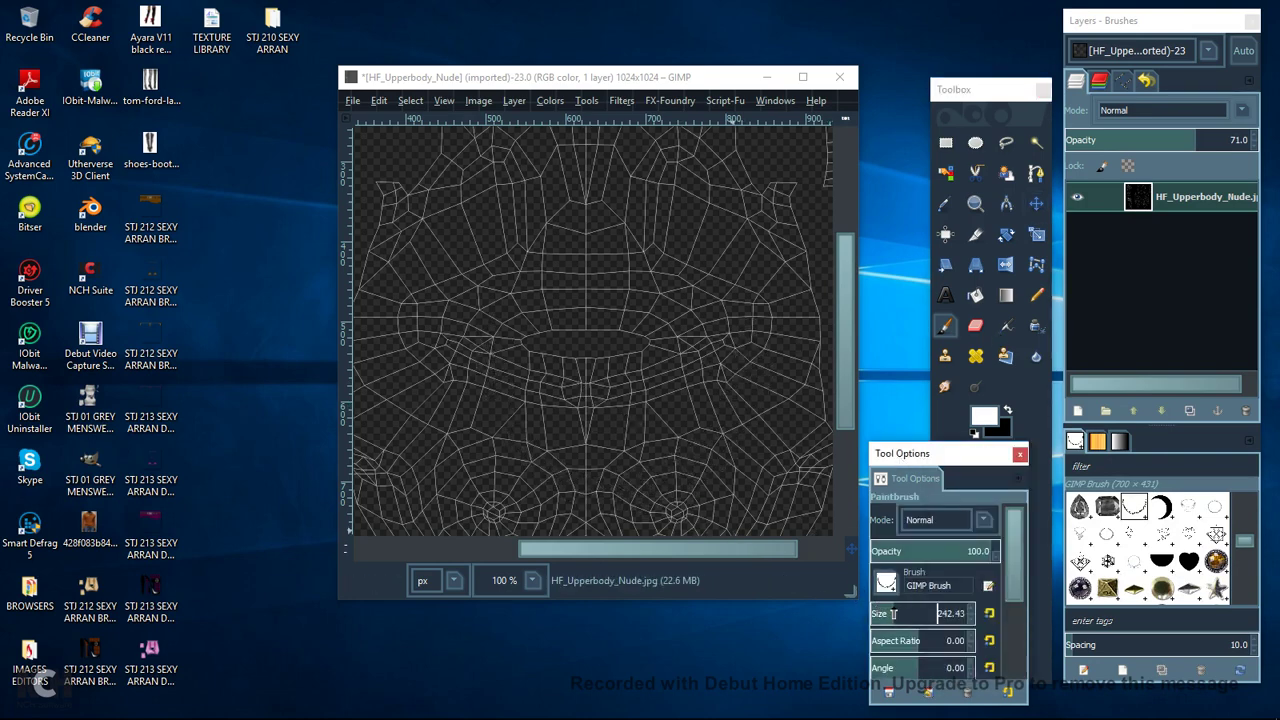
pyautogui.click(586, 398)
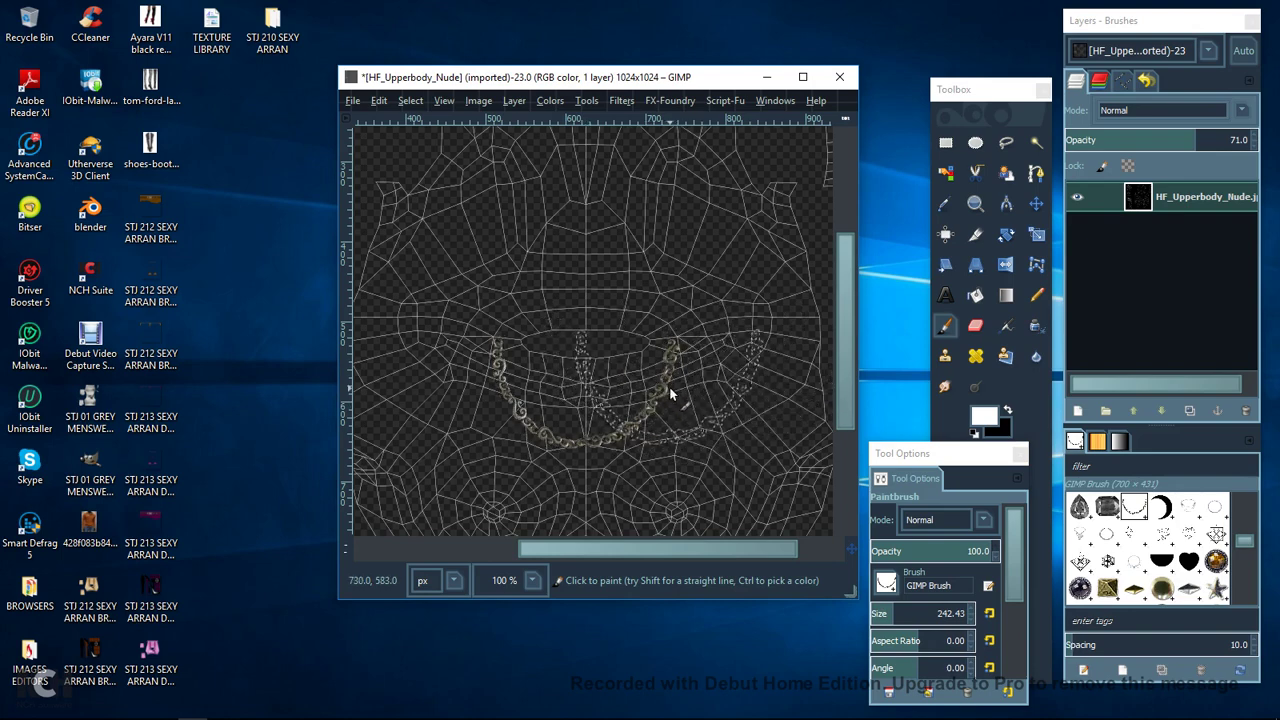
# Undo the chain stamp so the wireframe returns to plain black at 100 opacity.
pyautogui.click(1036, 203)
pyautogui.click(632, 437)
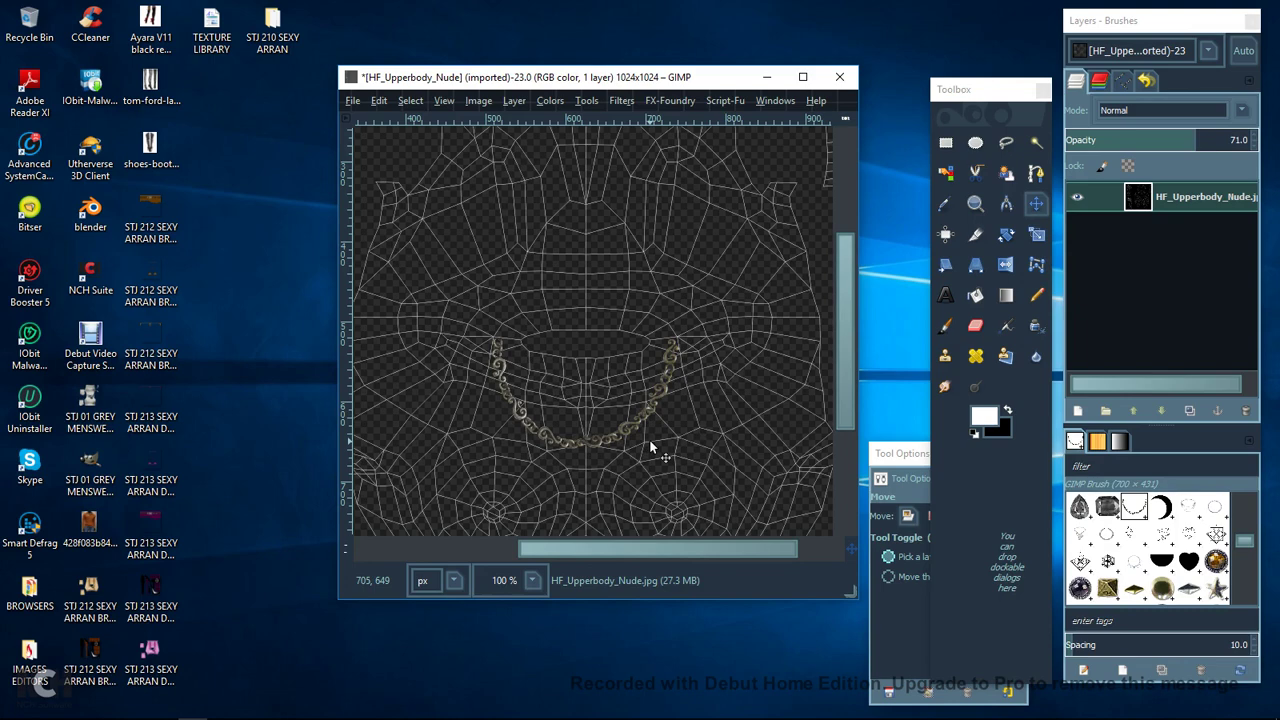
pyautogui.hotkey('ctrl', 'z')
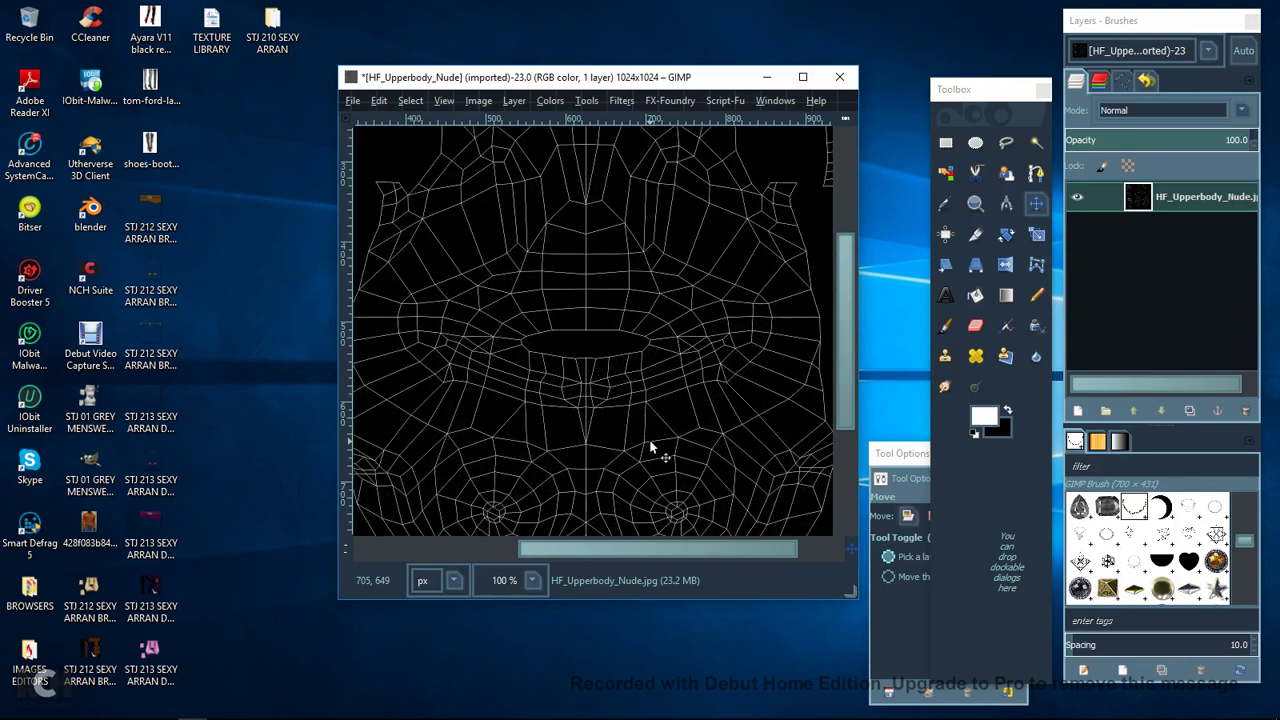
# Set layer opacity to 73.6 and stamp a white henna swirl below the chest centre.
pyautogui.click(1203, 140)
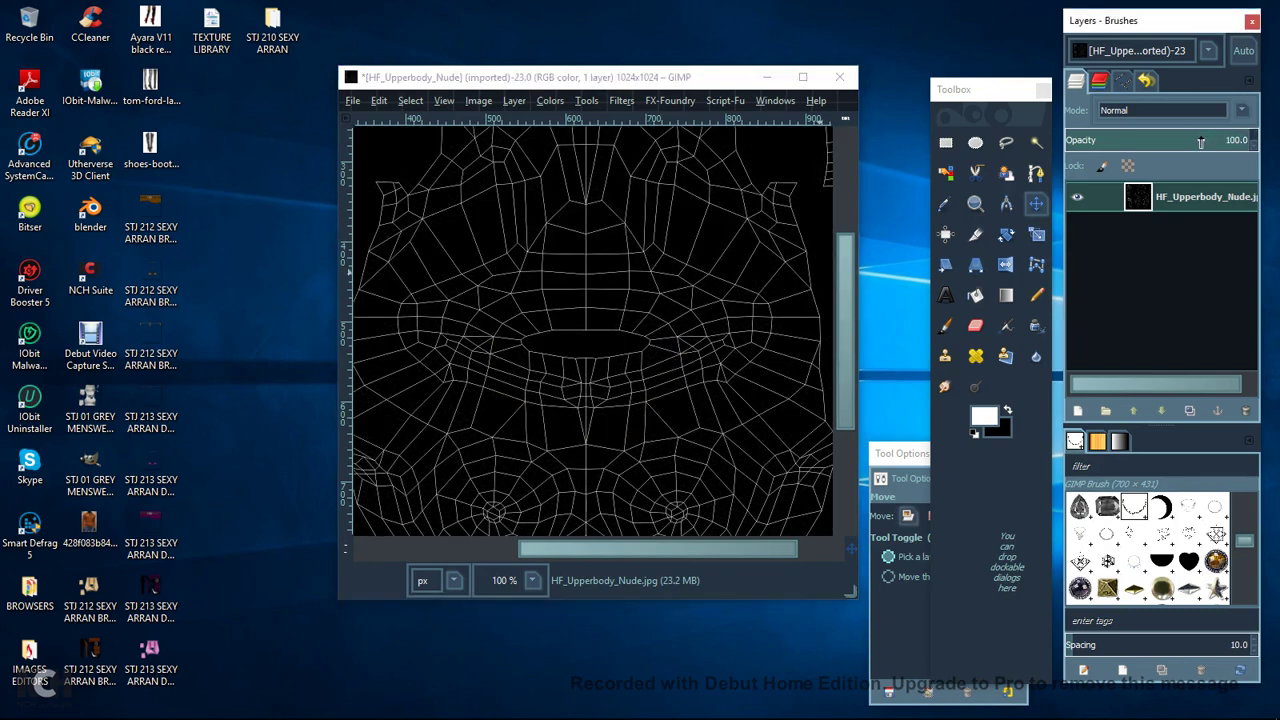
pyautogui.scroll(-10, 1140, 508)
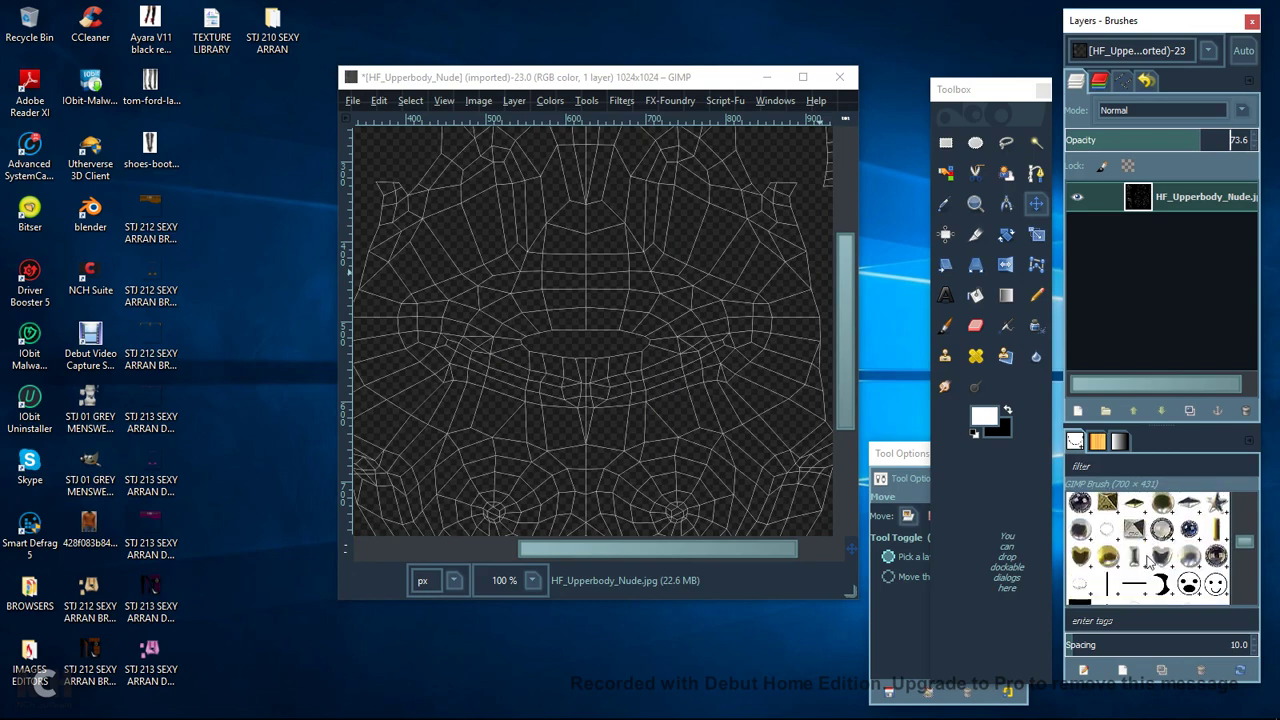
pyautogui.scroll(-2, 1148, 558)
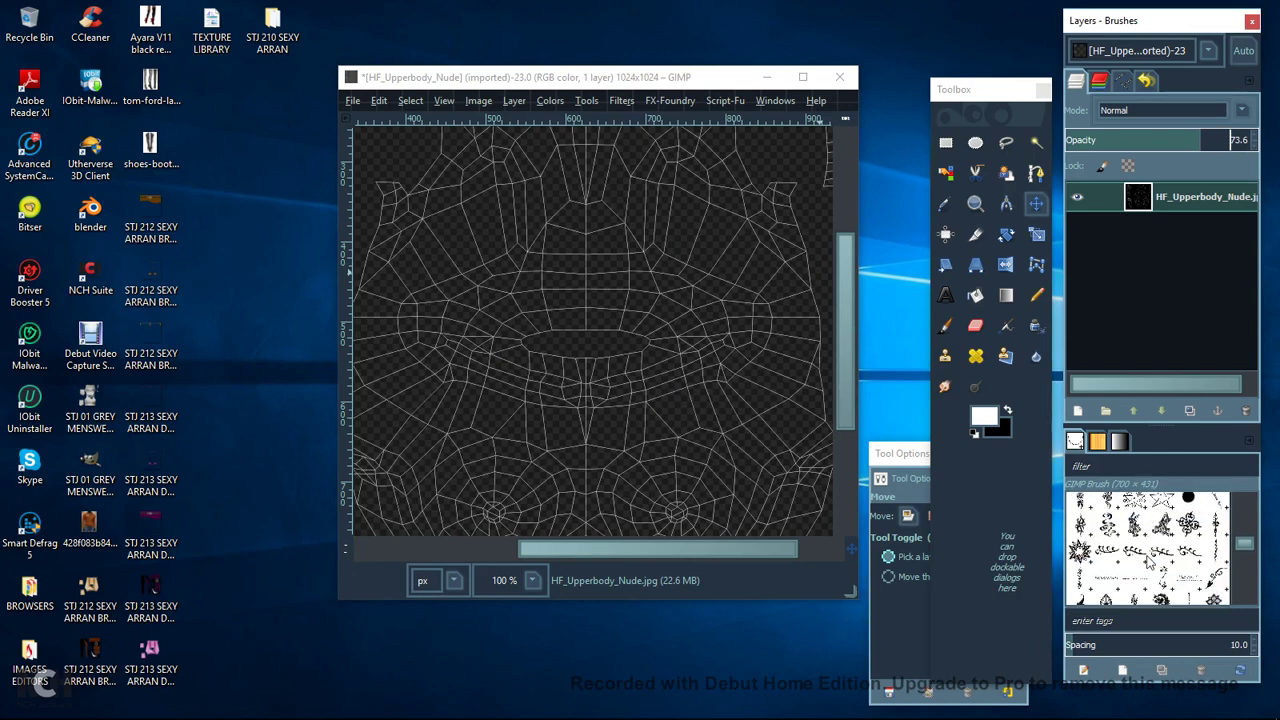
pyautogui.click(1108, 535)
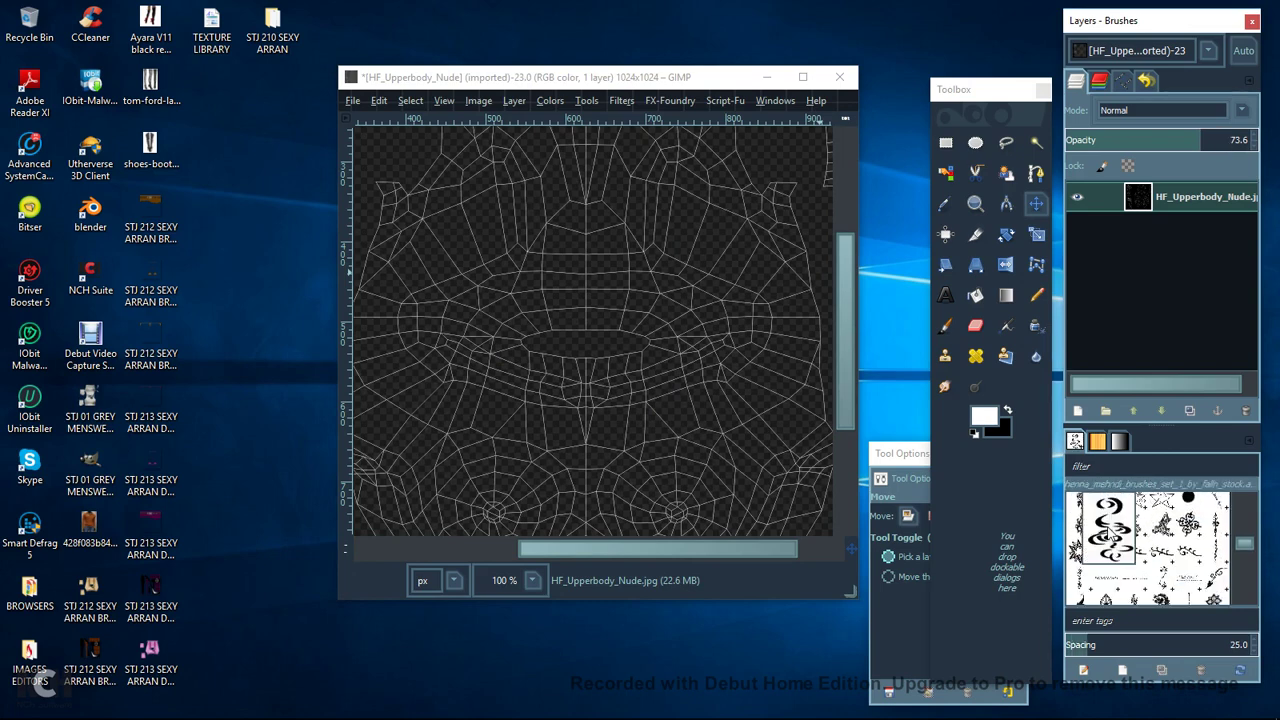
pyautogui.click(946, 325)
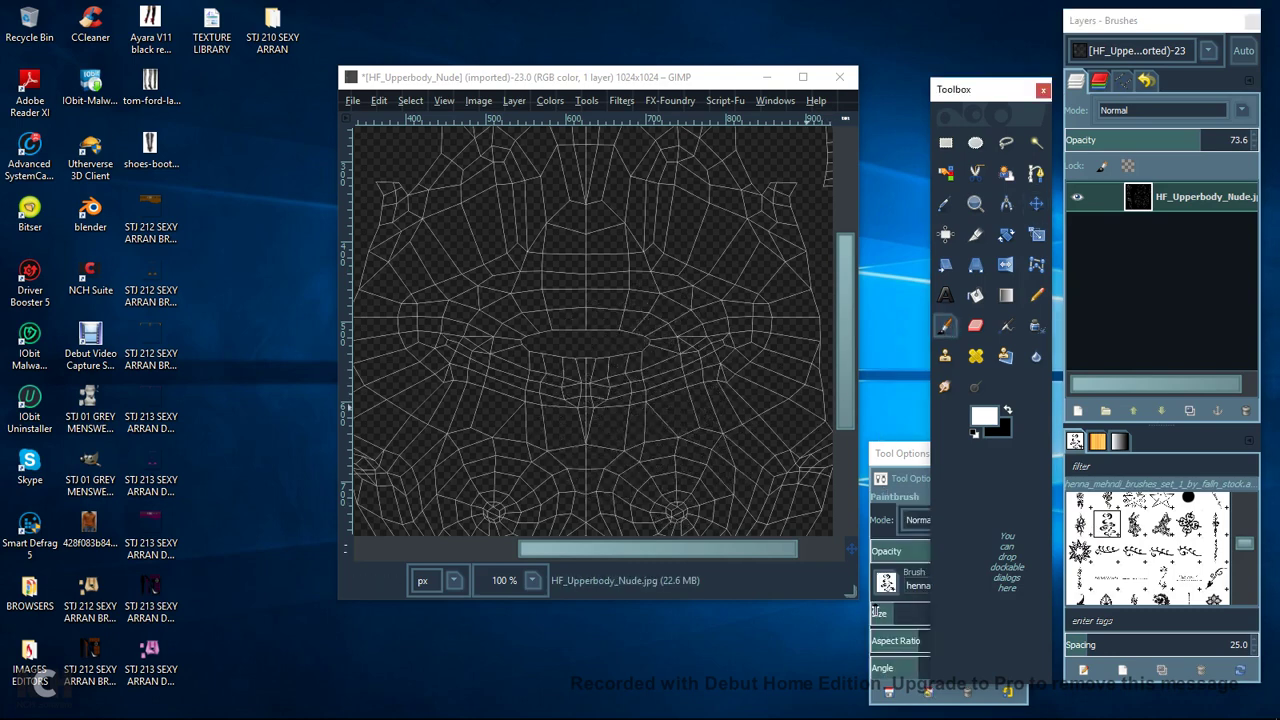
pyautogui.click(879, 612)
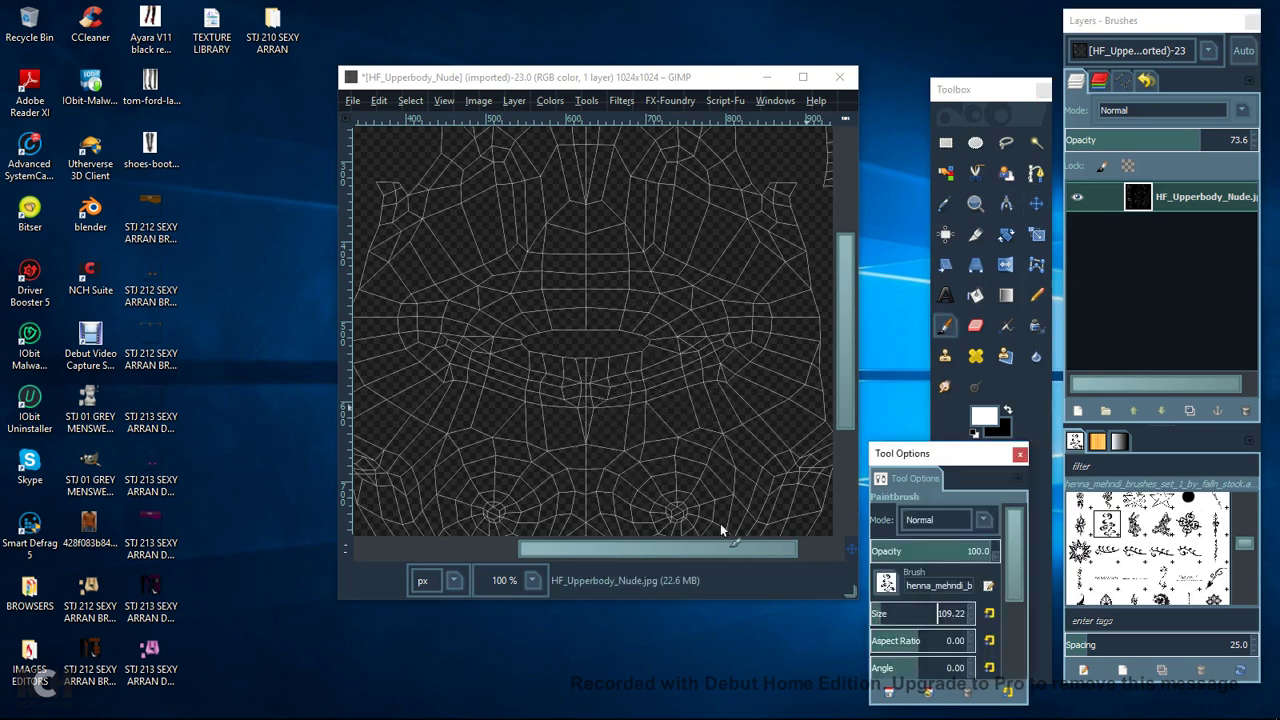
pyautogui.click(586, 428)
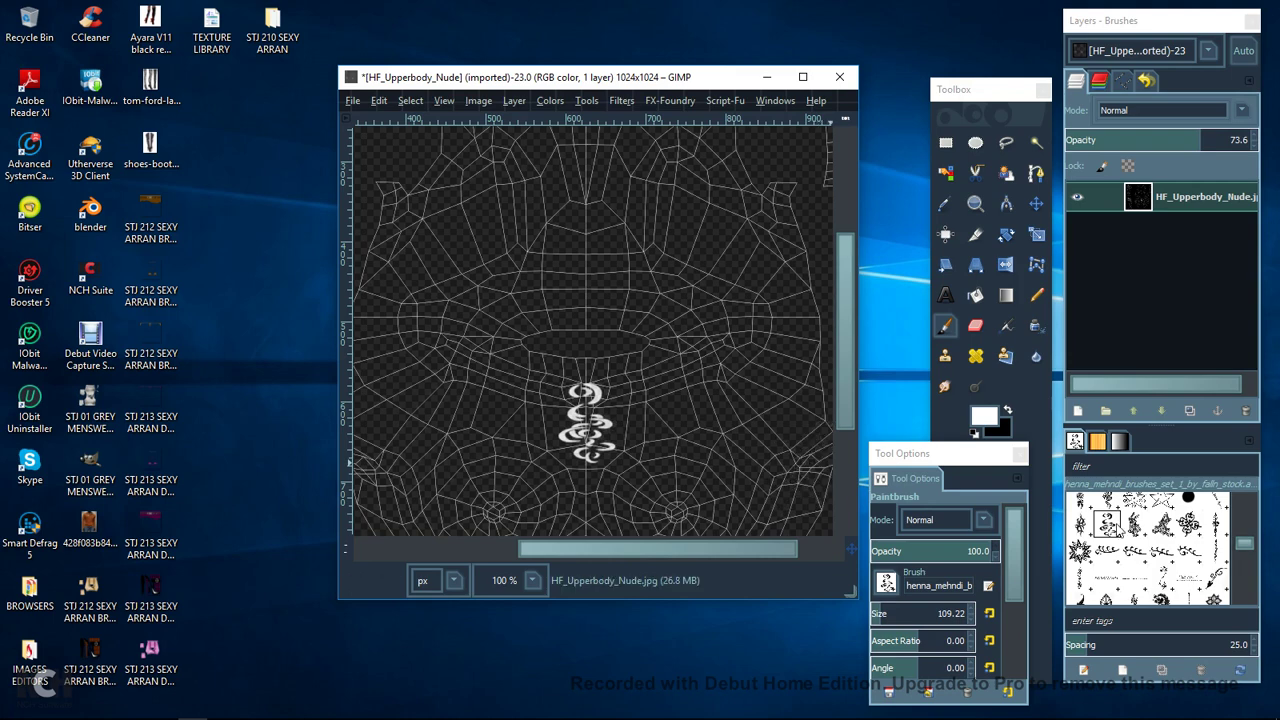
# Select the Circle Ring brush with size 10 and spacing 154.3.
pyautogui.scroll(5, 1178, 543)
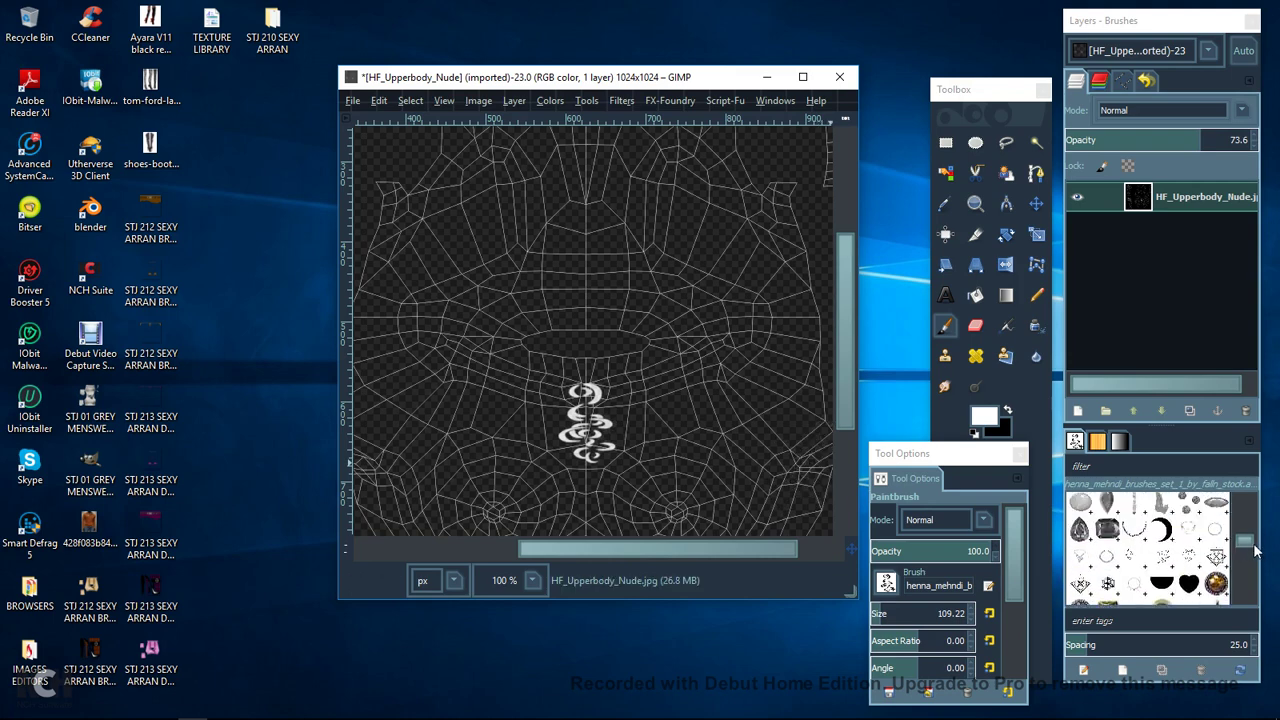
pyautogui.moveTo(1246, 545); pyautogui.dragTo(1245, 505)
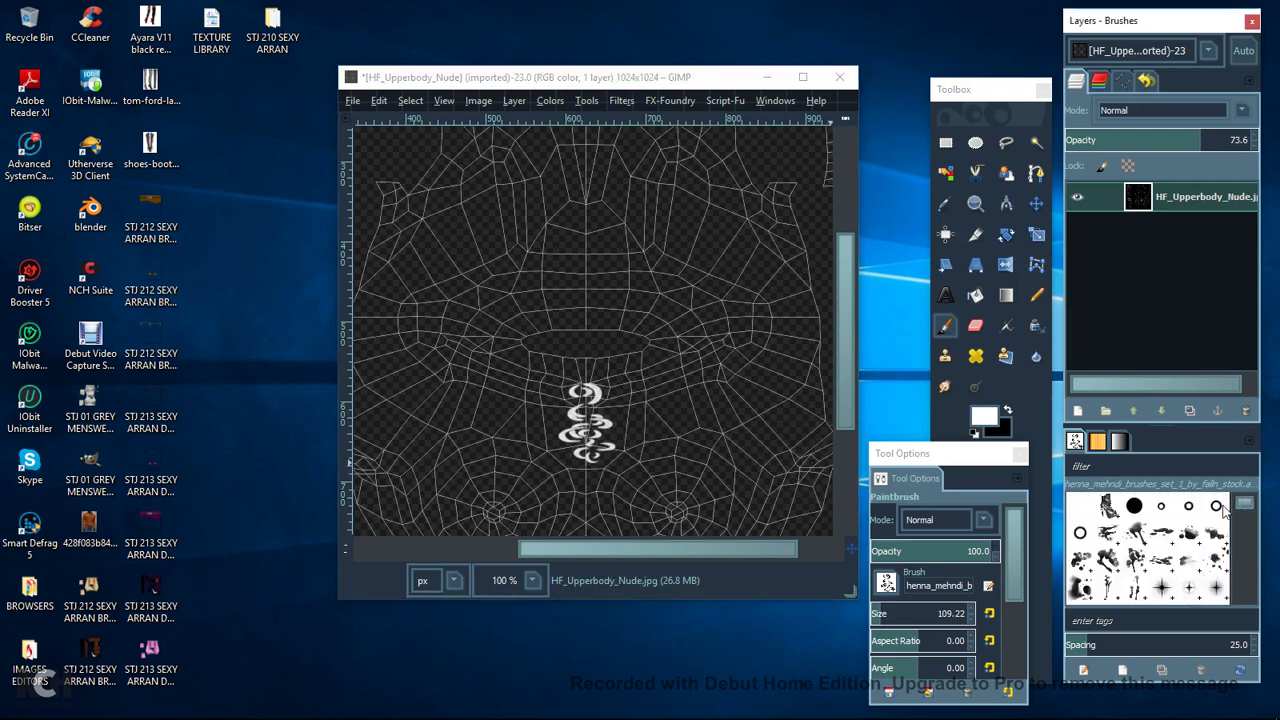
pyautogui.click(1216, 506)
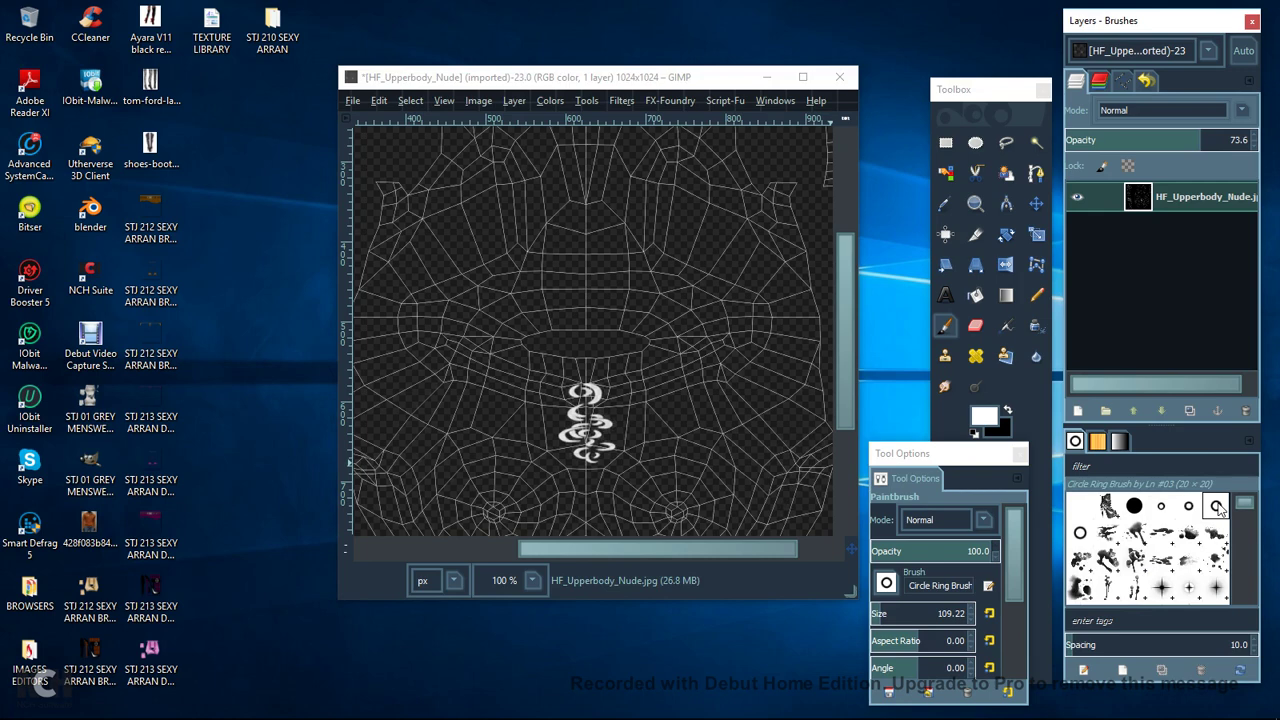
pyautogui.click(945, 326)
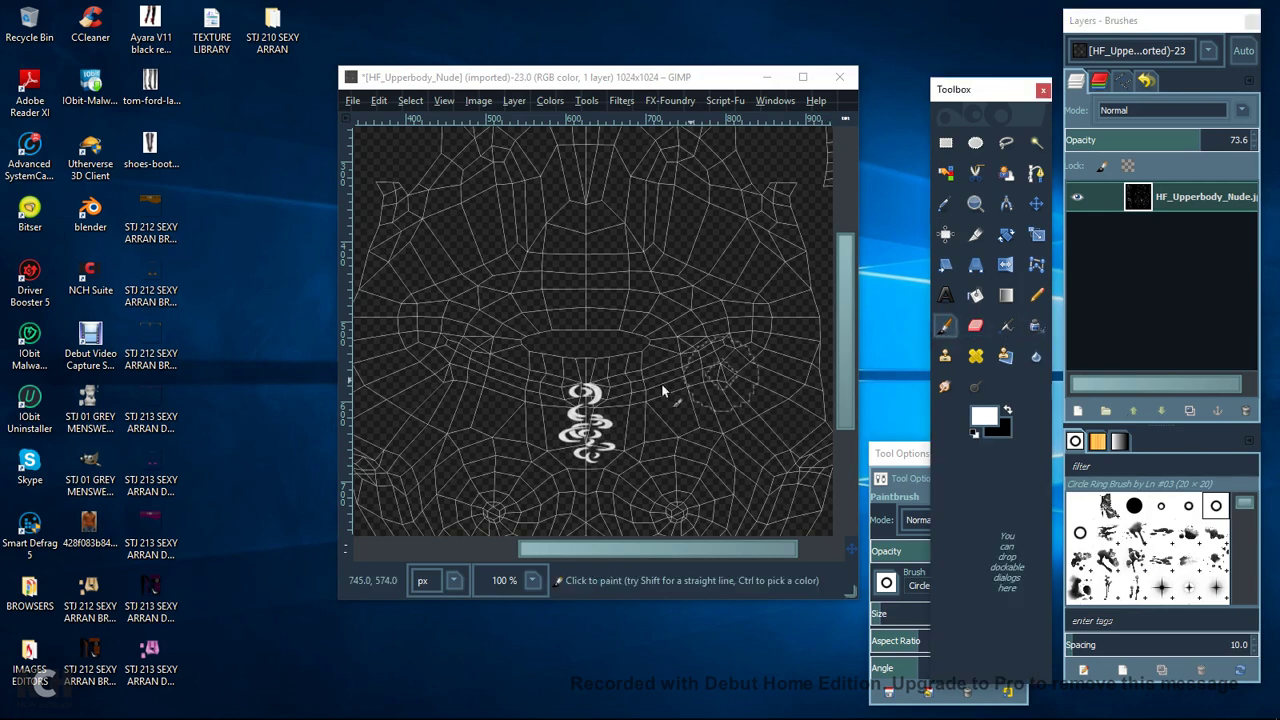
pyautogui.click(876, 612)
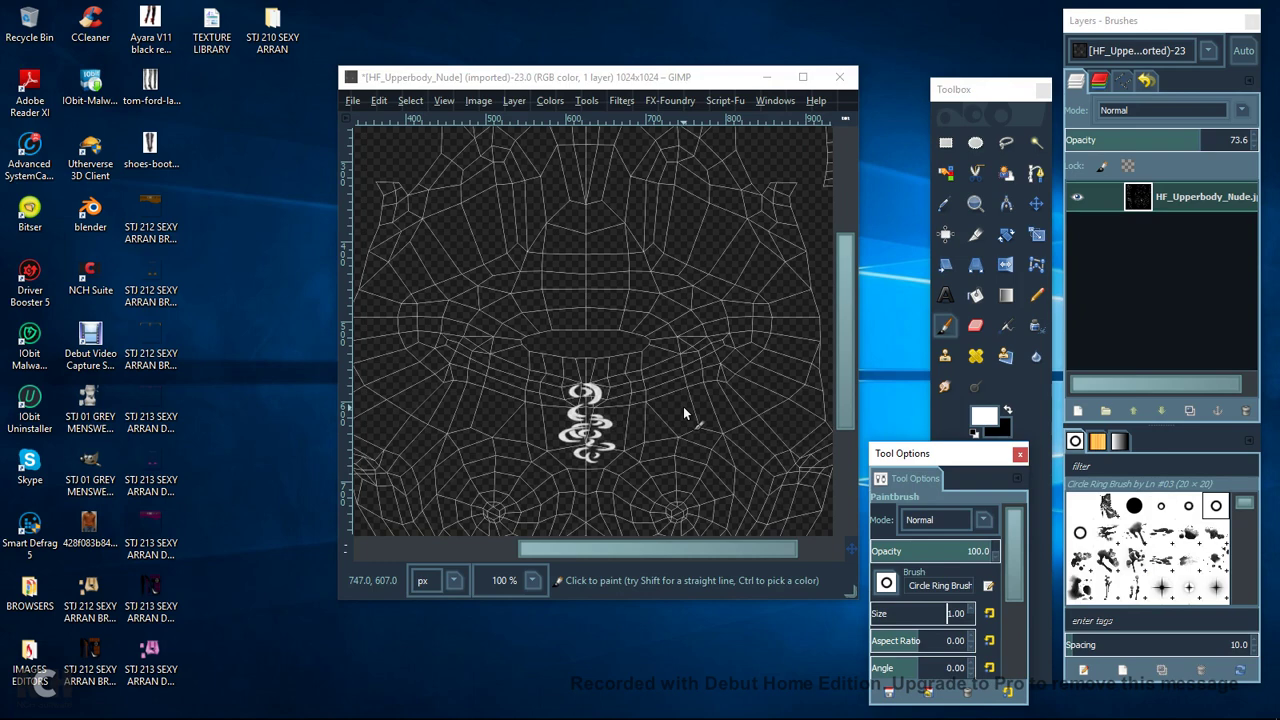
pyautogui.scroll(3, 973, 612)
pyautogui.scroll(1, 977, 614)
pyautogui.scroll(3, 975, 612)
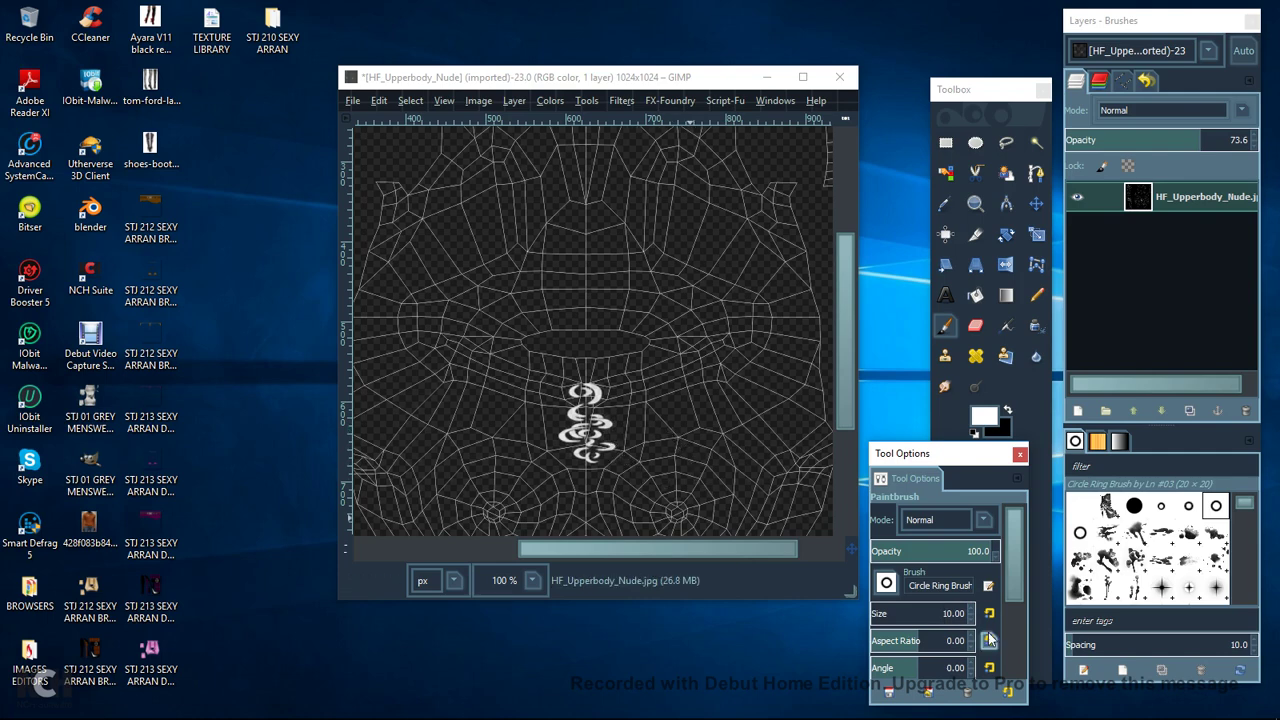
pyautogui.click(1207, 645)
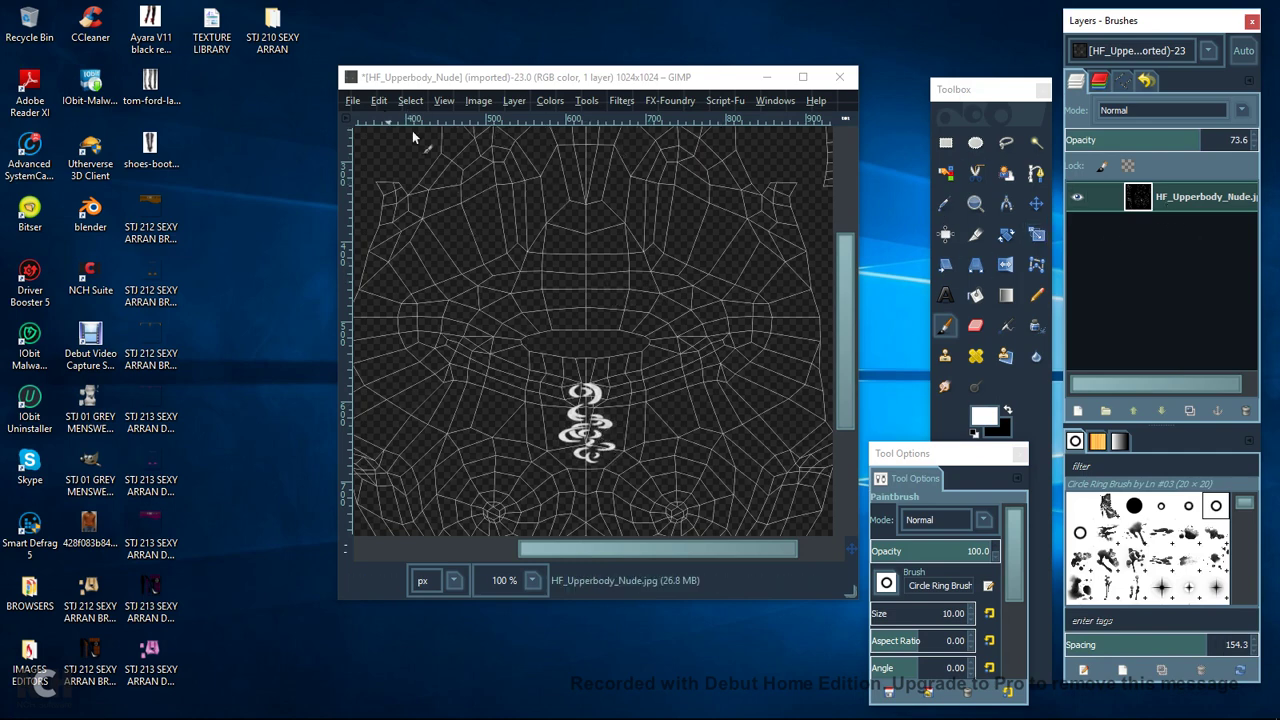
pyautogui.click(1036, 203)
# Undo the henna swirl, set opacity to 77.5 and add a new transparent layer.
pyautogui.click(607, 444)
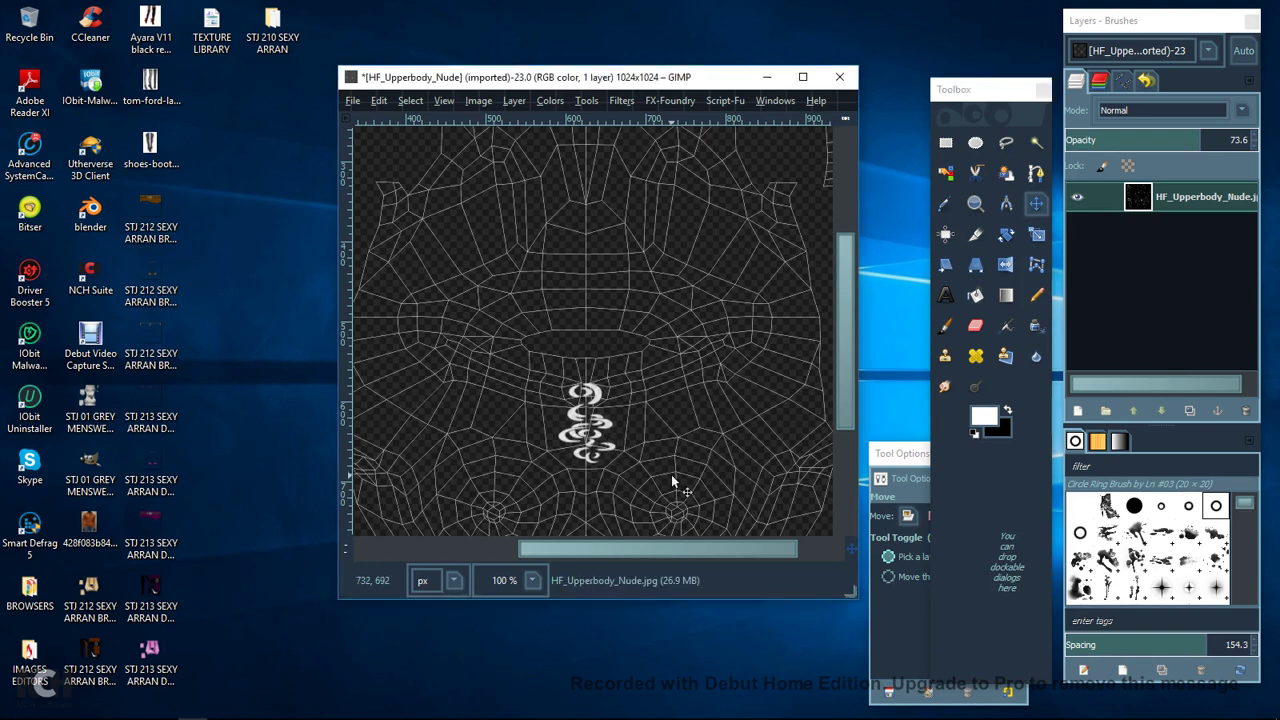
pyautogui.hotkey('ctrl', 'z')
pyautogui.hotkey('ctrl', 'z')
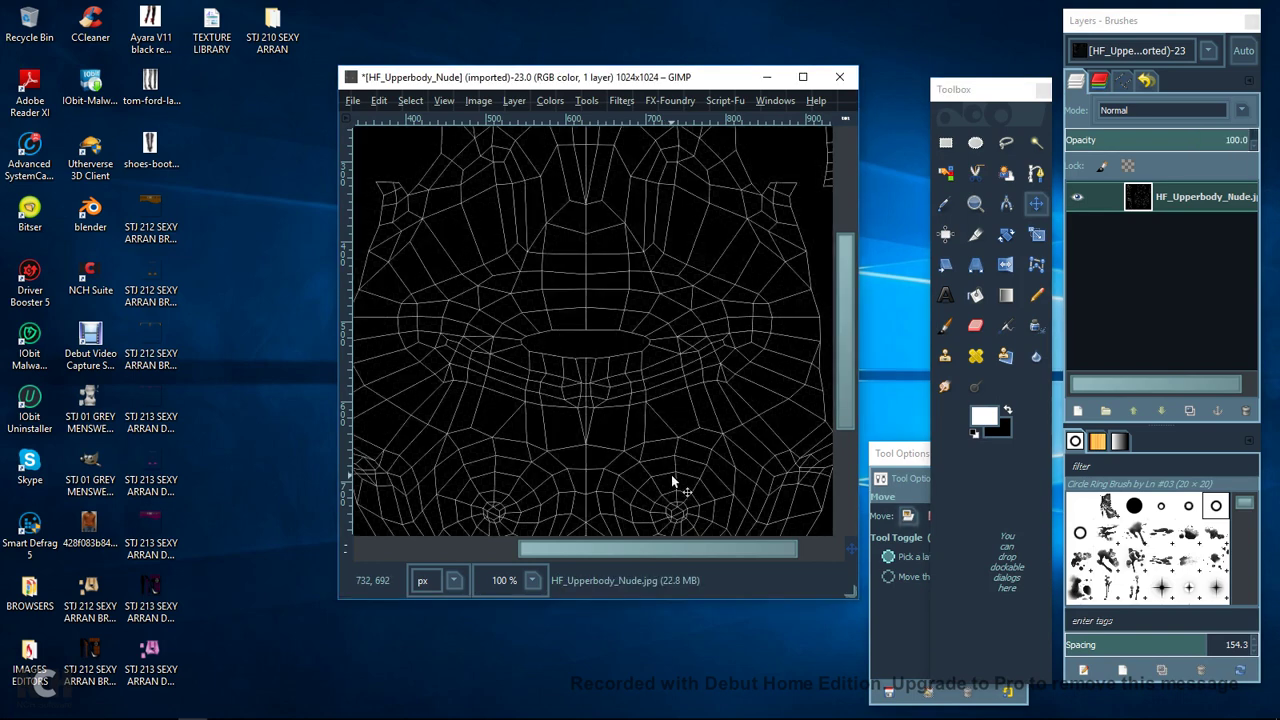
pyautogui.moveTo(1240, 140); pyautogui.dragTo(1214, 140)
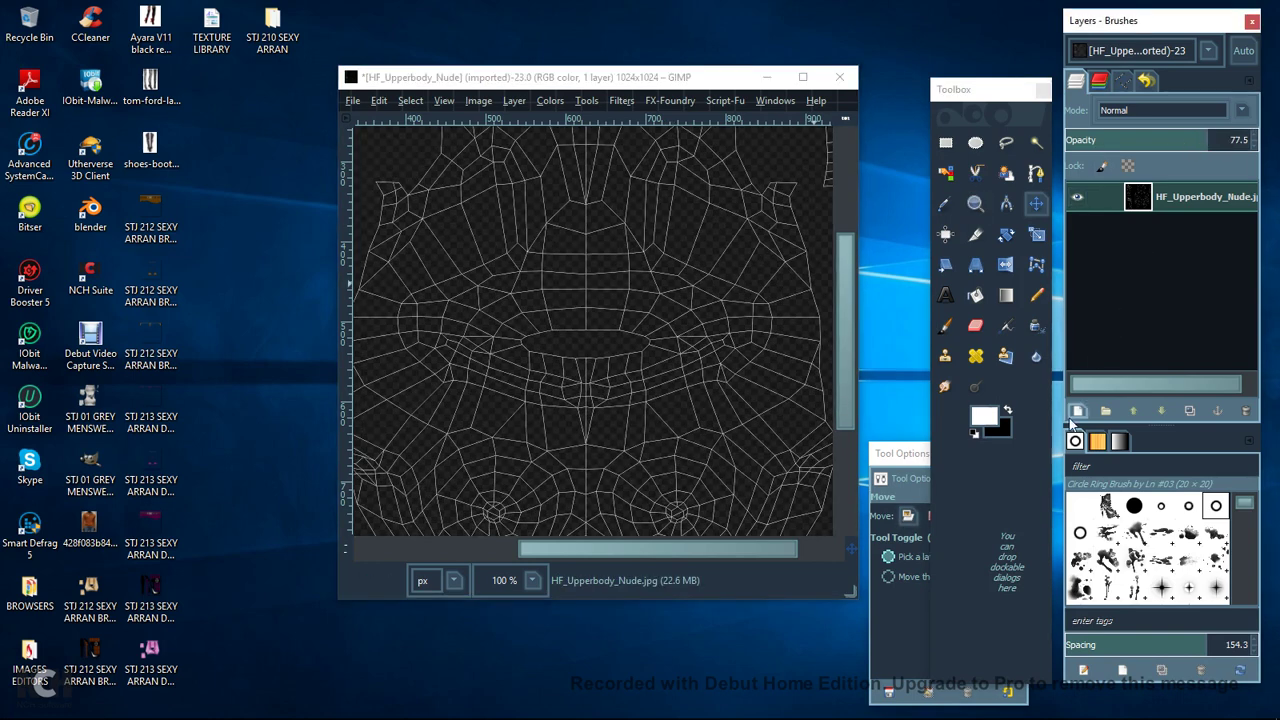
pyautogui.click(1078, 410)
pyautogui.click(1075, 567)
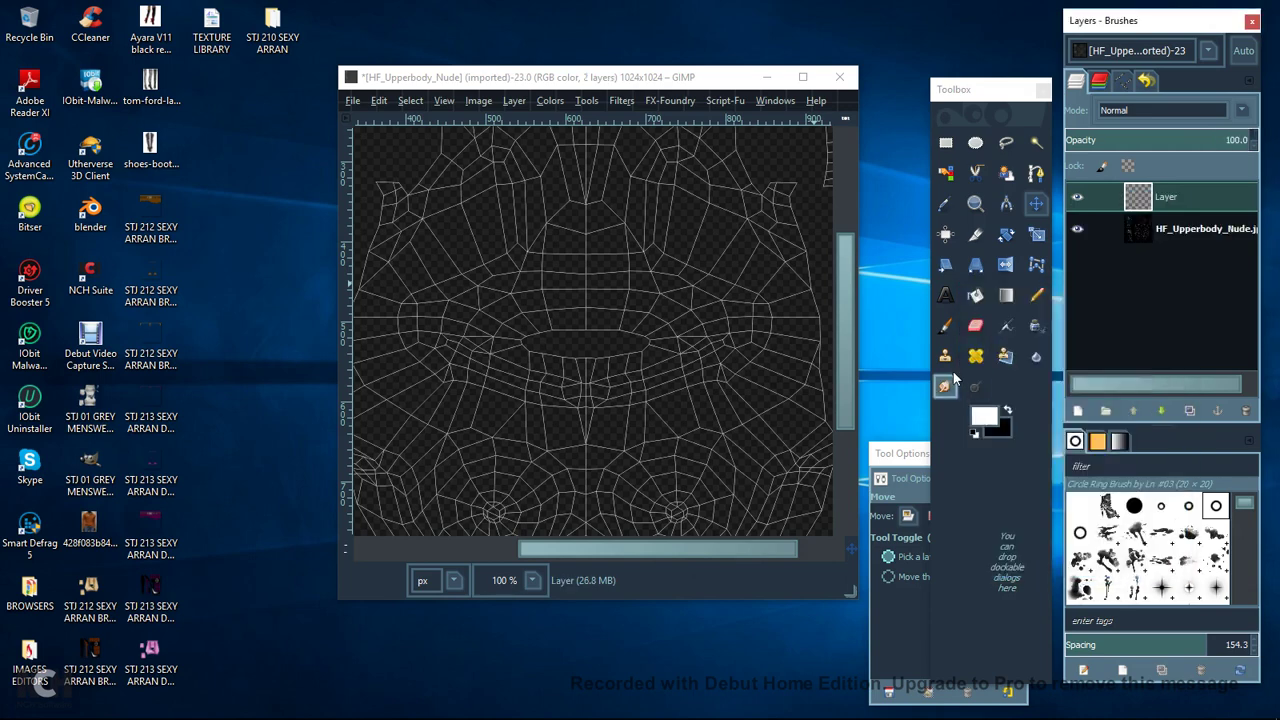
# Test-paint ring rows across the chest, undoing each, and reduce spacing to 104.4.
pyautogui.click(945, 325)
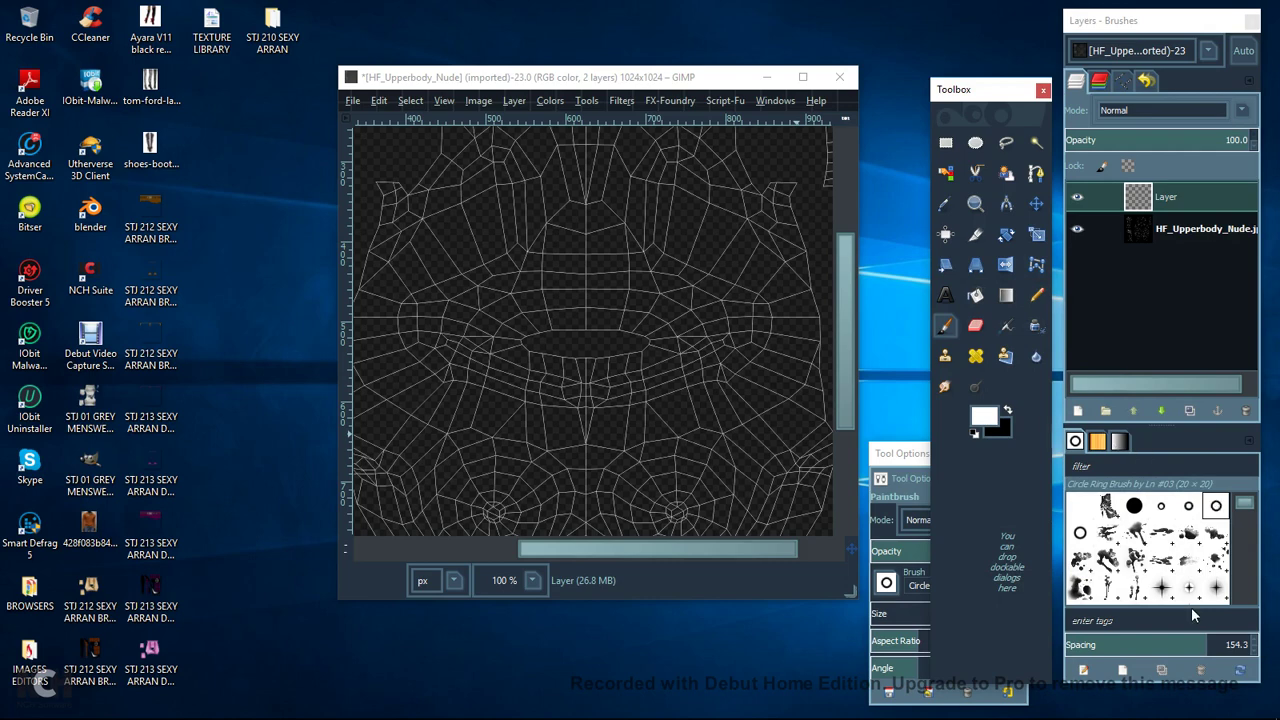
pyautogui.moveTo(496, 418); pyautogui.dragTo(684, 418)
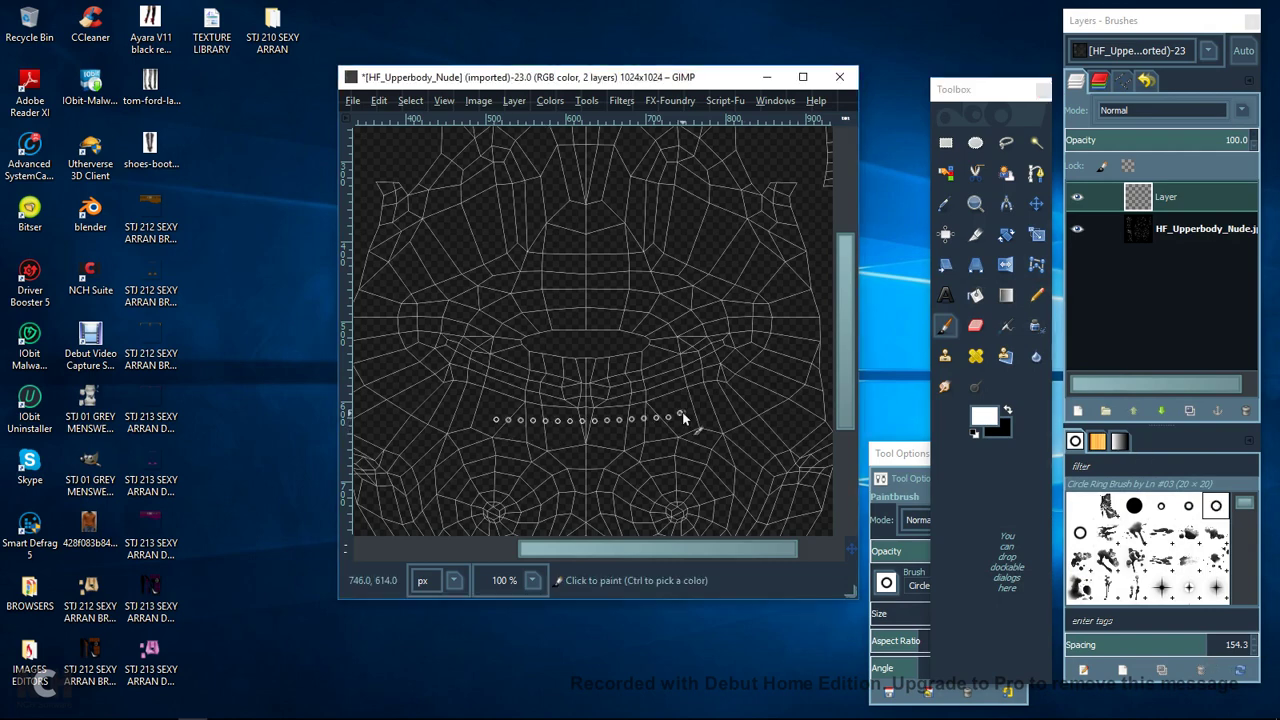
pyautogui.click(378, 101)
pyautogui.click(394, 125)
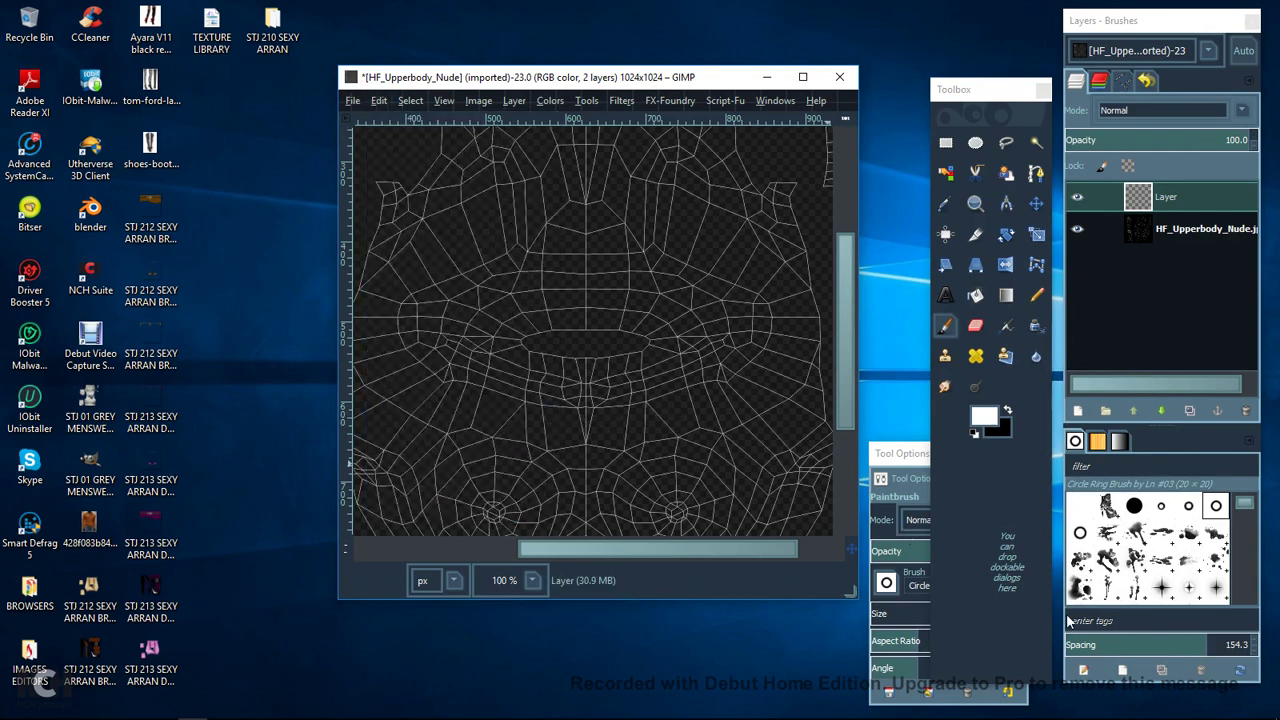
pyautogui.click(1160, 640)
pyautogui.moveTo(524, 446); pyautogui.dragTo(740, 428)
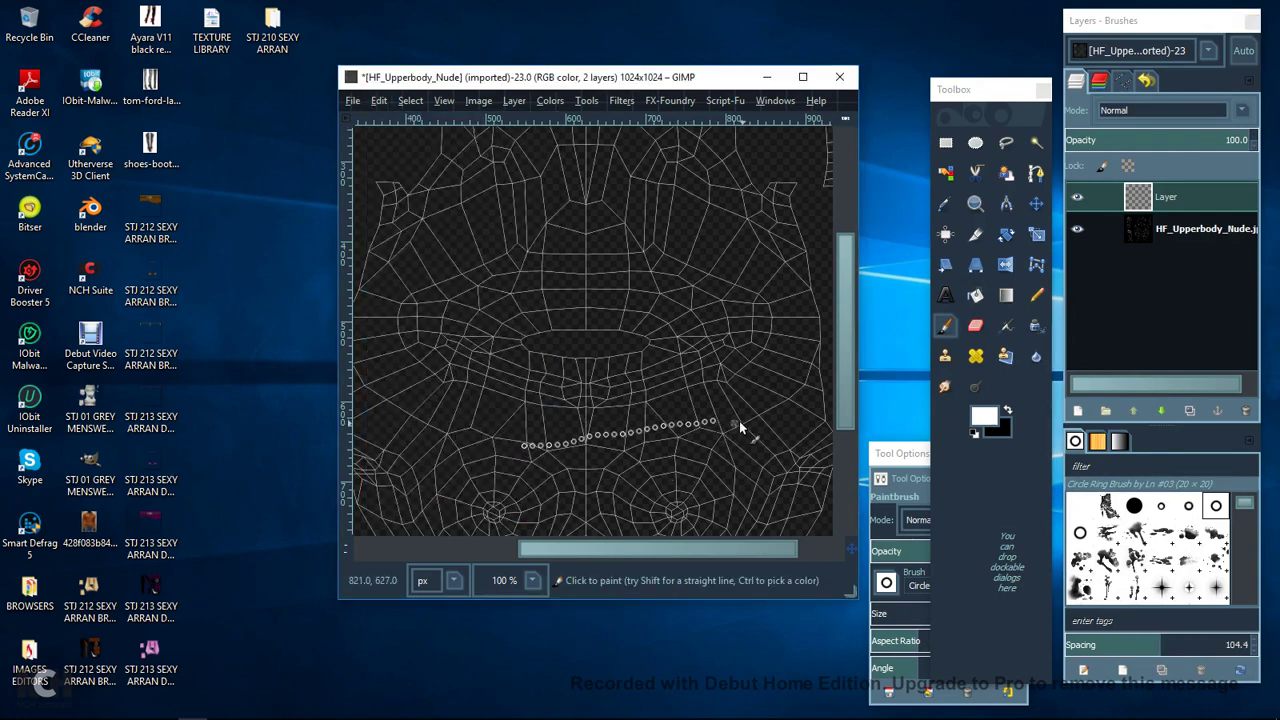
pyautogui.click(378, 101)
pyautogui.click(394, 125)
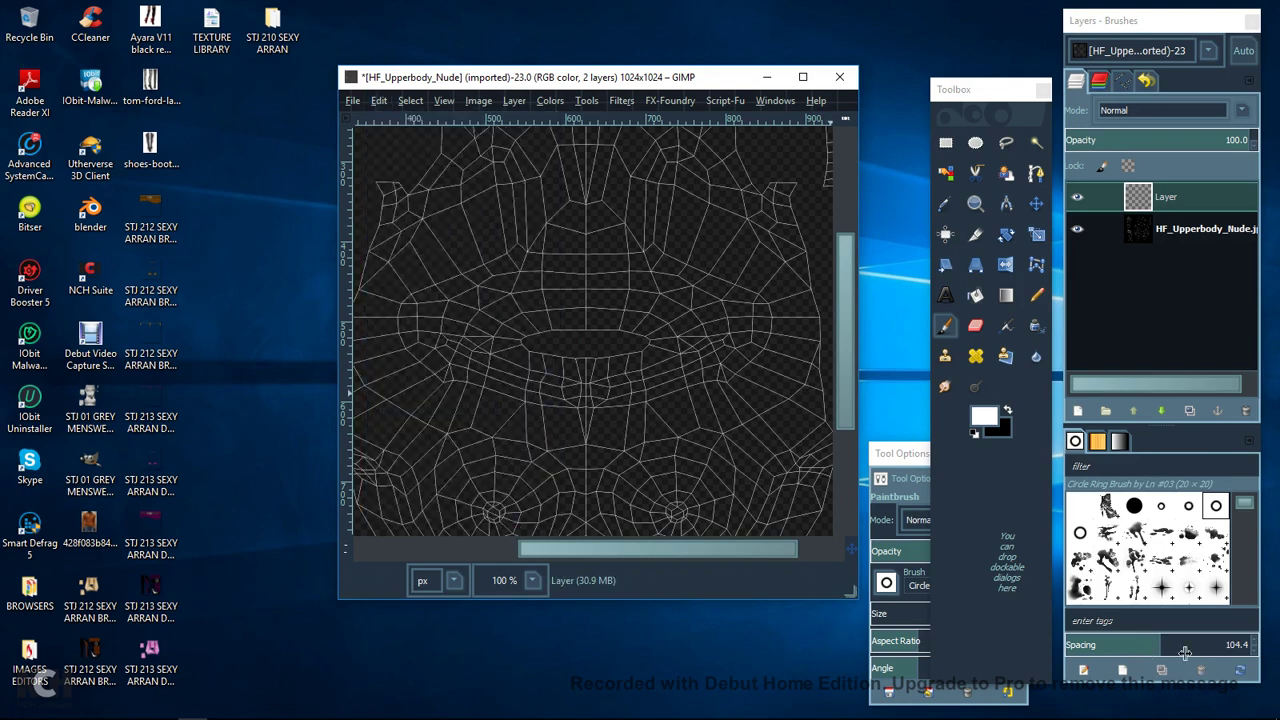
# Tighten ring spacing to 85.4 then 75.9, test-painting and undoing each row.
pyautogui.click(1141, 644)
pyautogui.moveTo(521, 416); pyautogui.dragTo(719, 393)
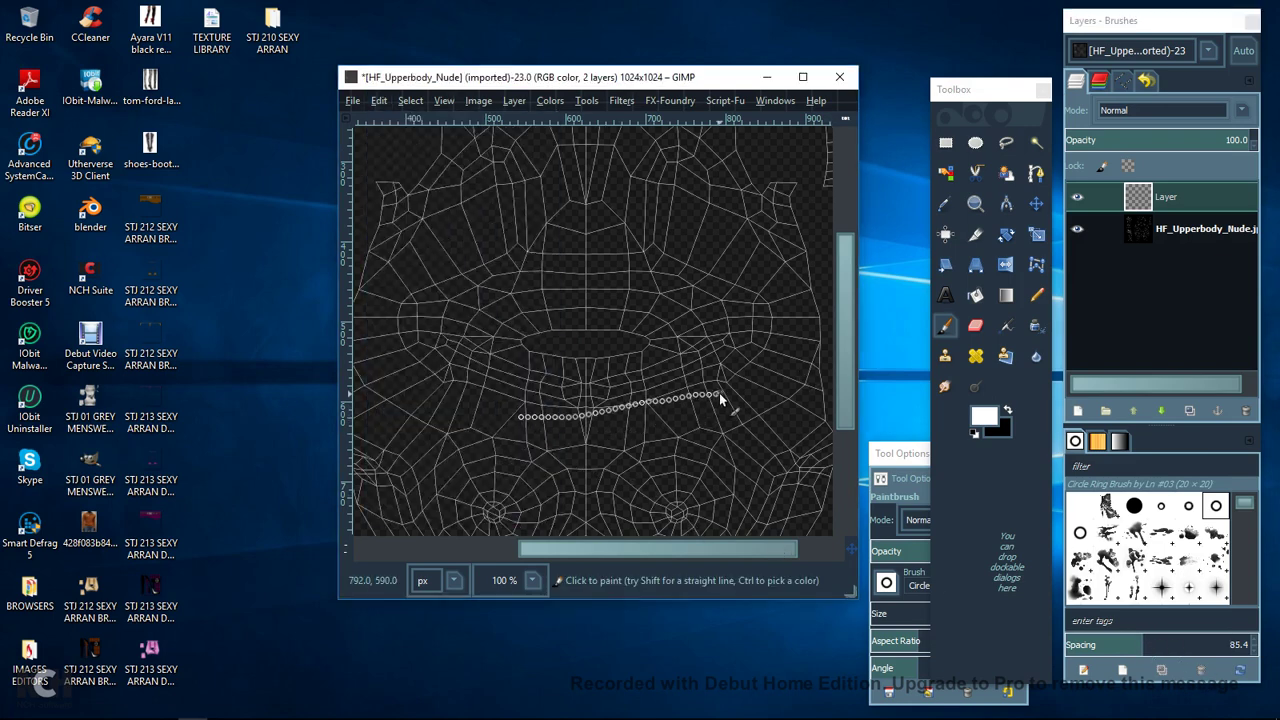
pyautogui.click(380, 101)
pyautogui.click(396, 123)
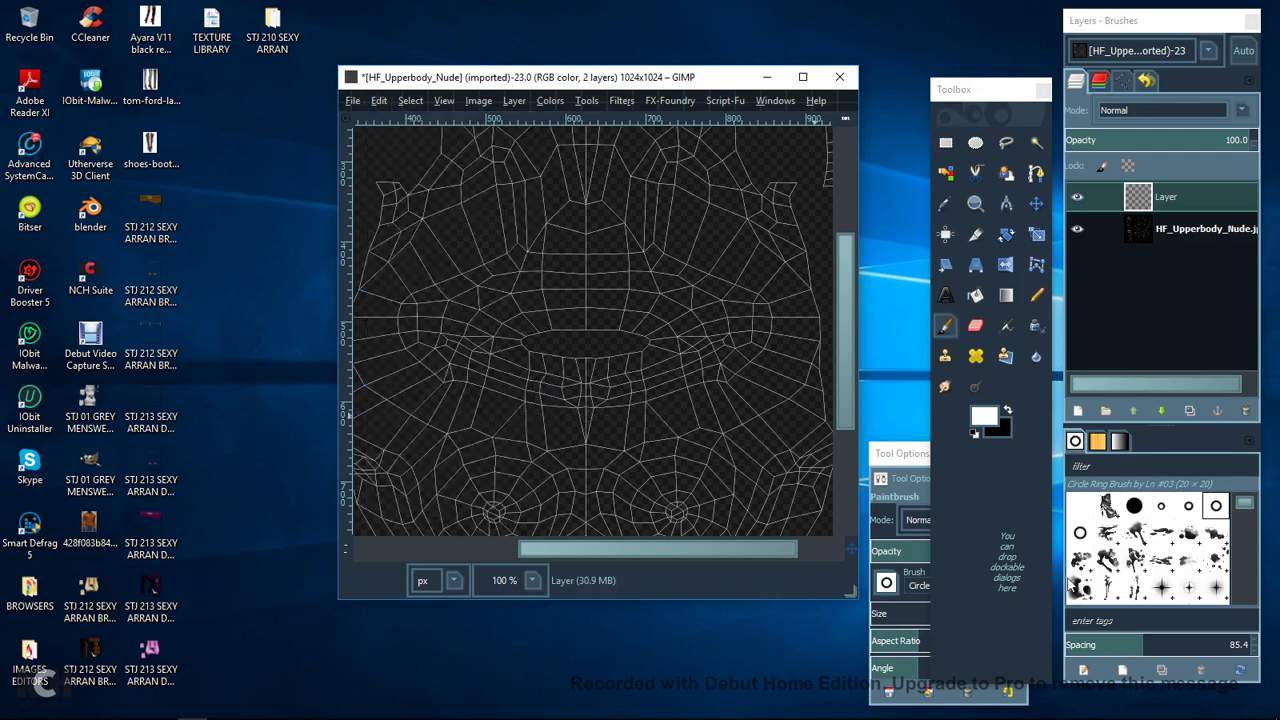
pyautogui.click(1134, 645)
pyautogui.moveTo(518, 416); pyautogui.dragTo(753, 406)
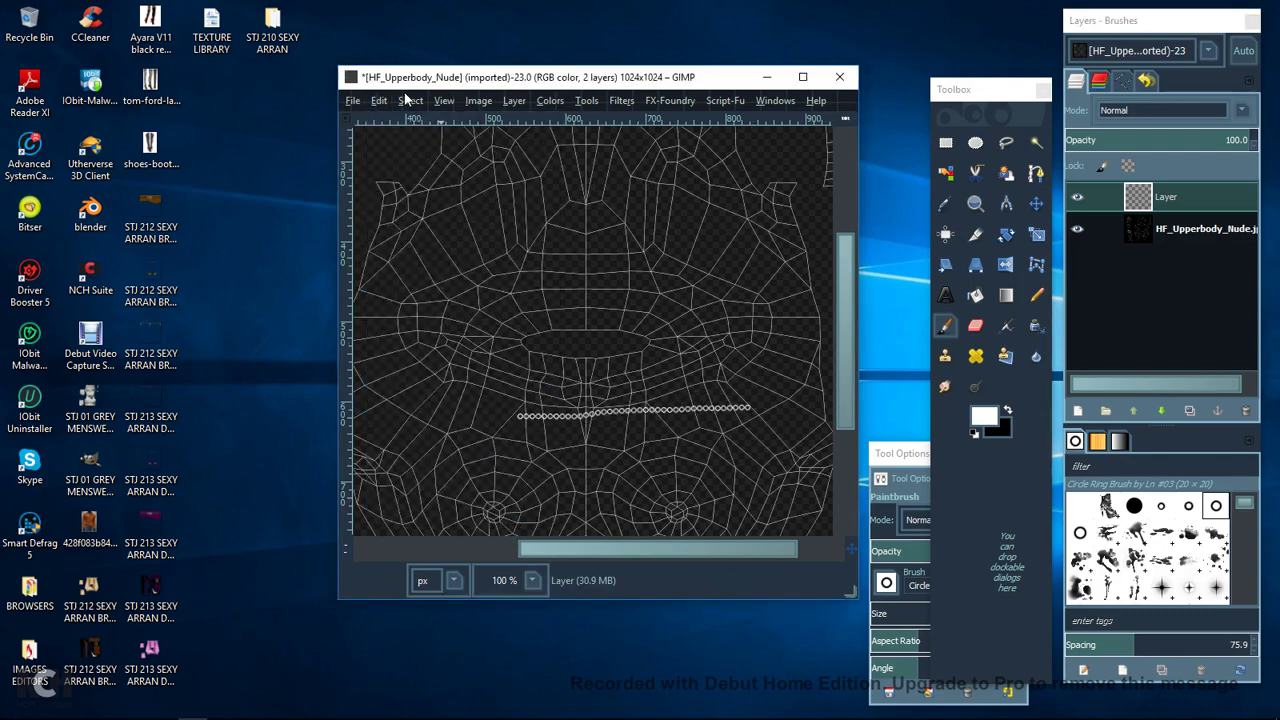
pyautogui.click(380, 101)
pyautogui.click(392, 123)
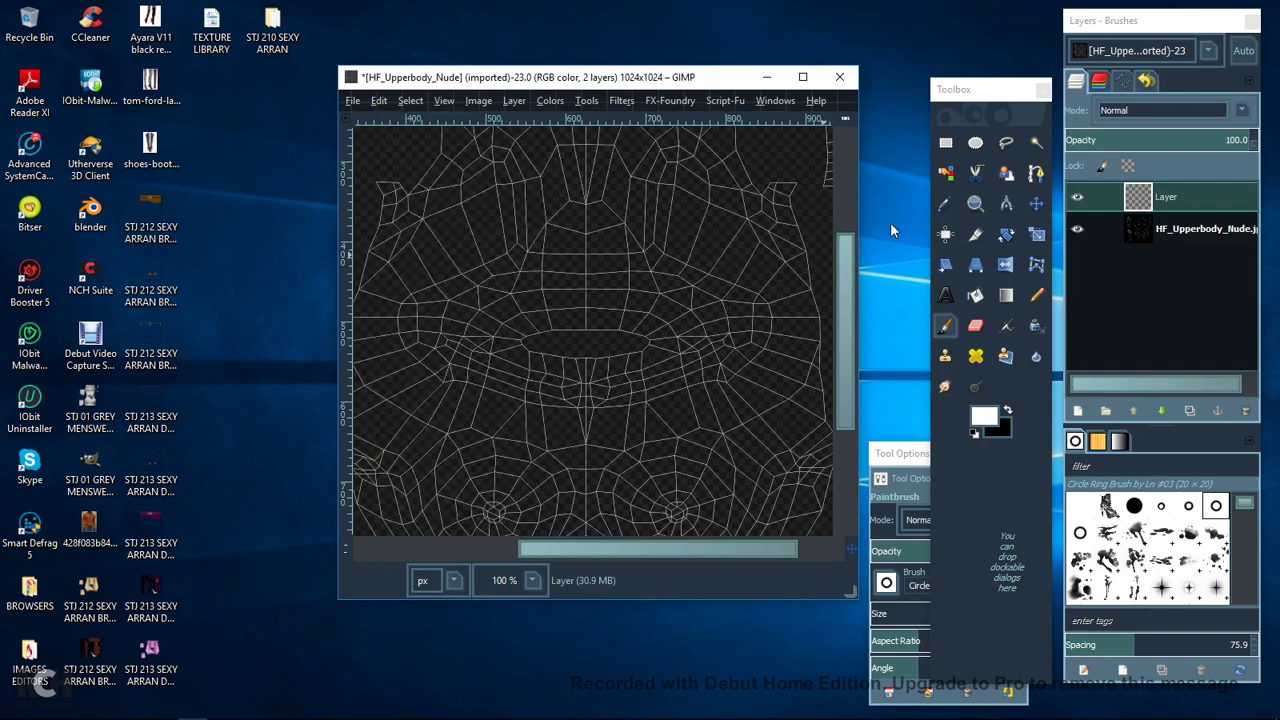
# Draw a path from left to right neck and bend it down into a hanging curve.
pyautogui.click(1036, 174)
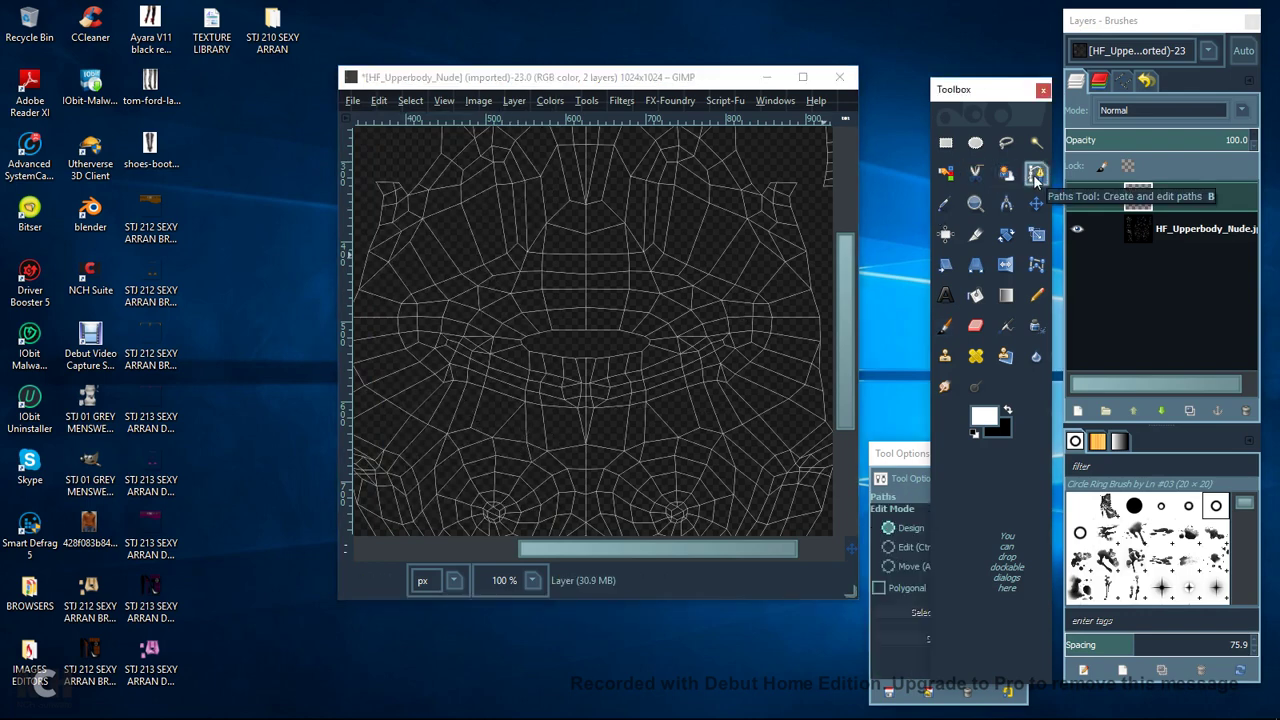
pyautogui.click(504, 342)
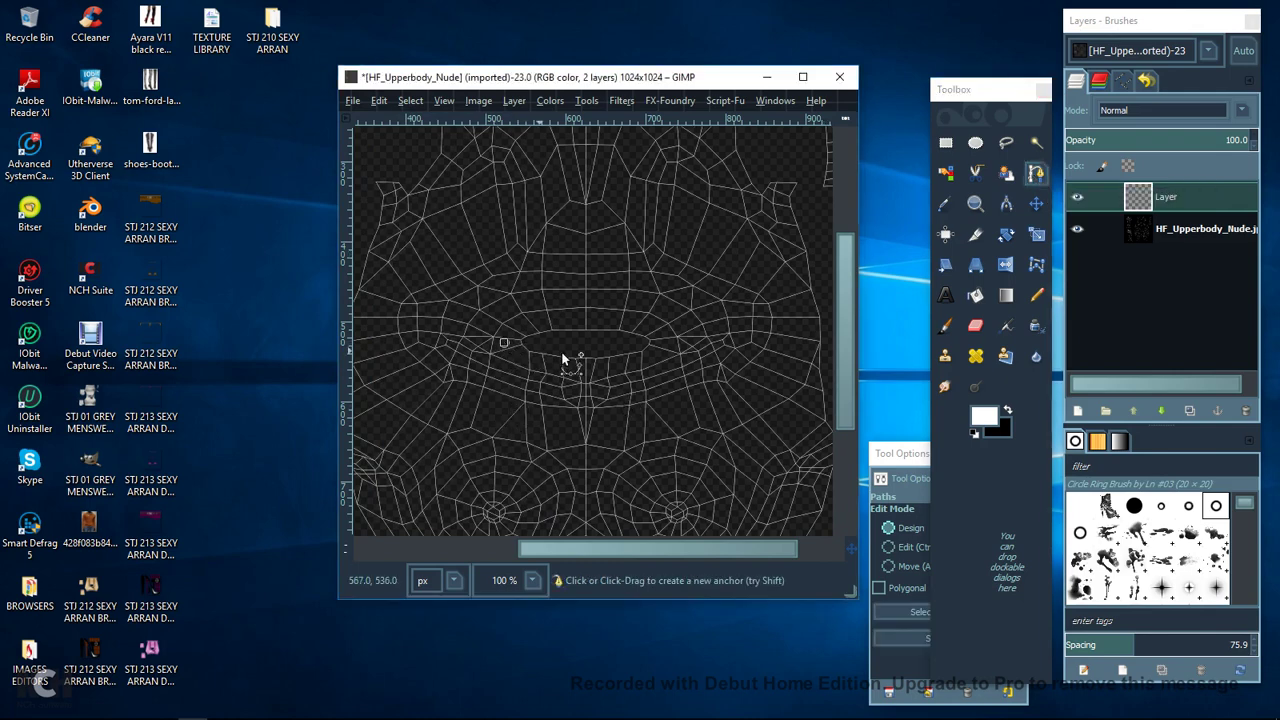
pyautogui.click(667, 343)
pyautogui.moveTo(584, 347); pyautogui.dragTo(603, 429)
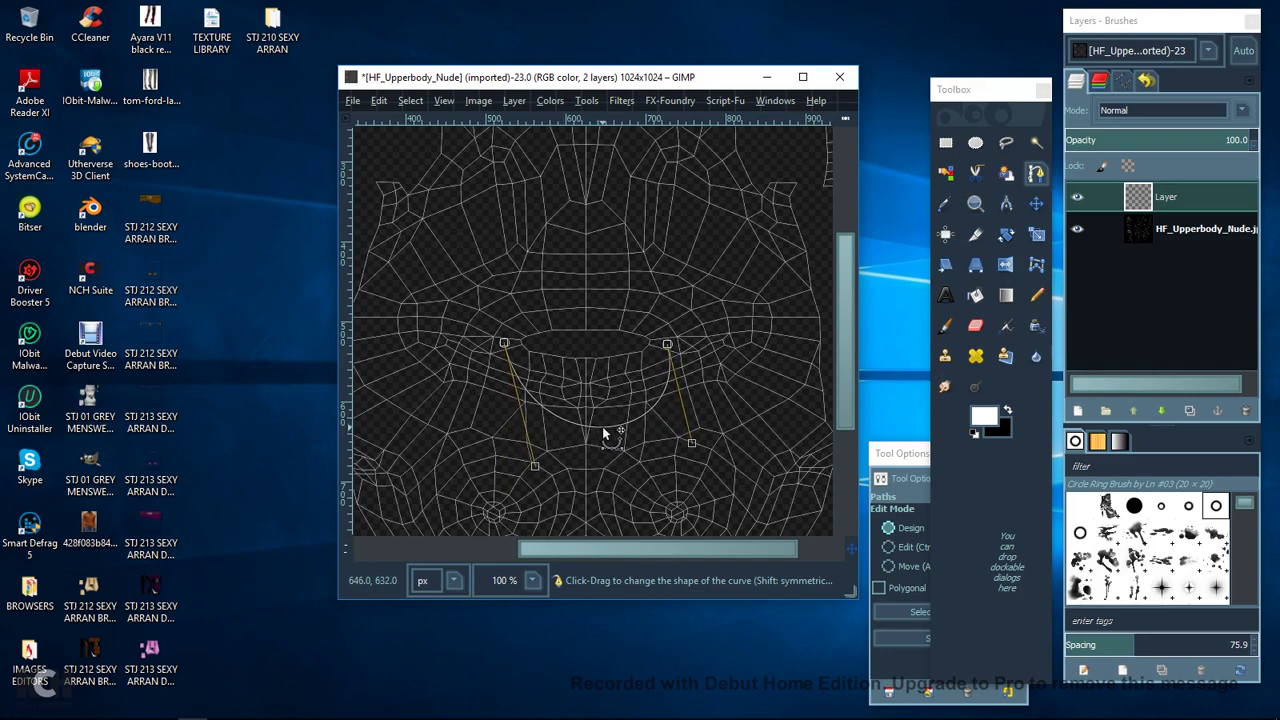
# Stroke the curved path with the Paintbrush to lay white rings along it.
pyautogui.click(895, 638)
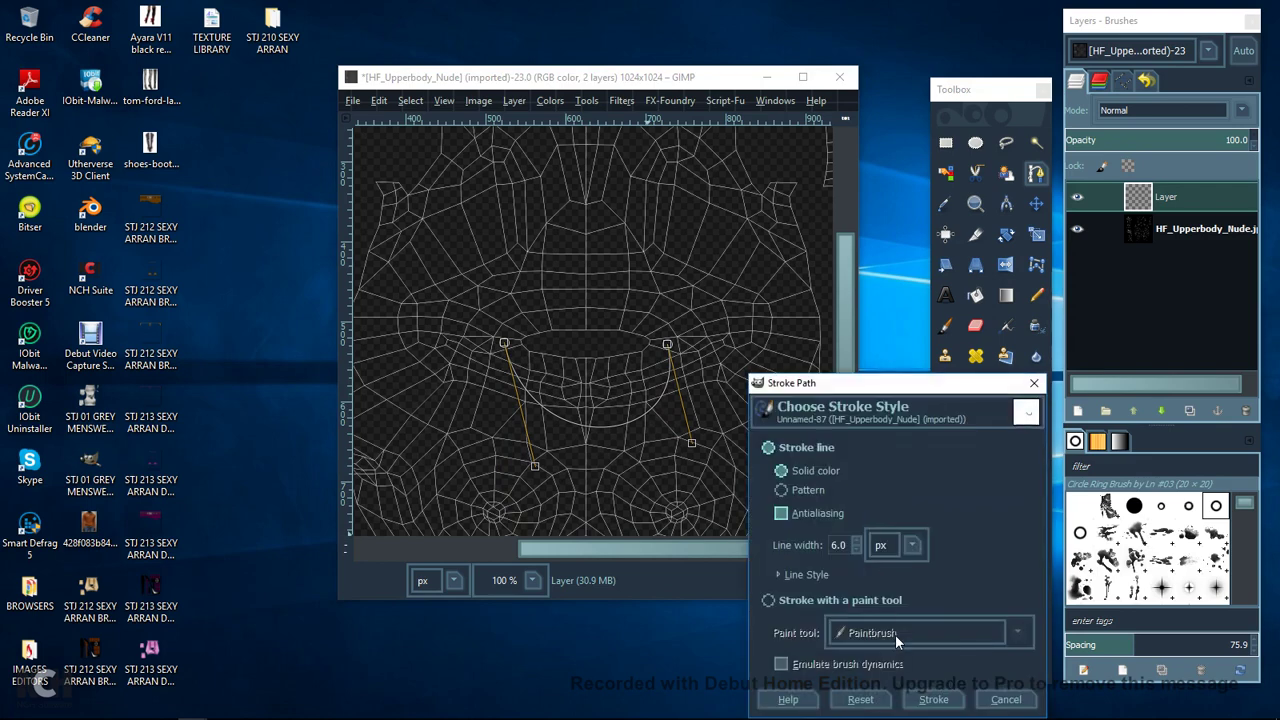
pyautogui.click(768, 601)
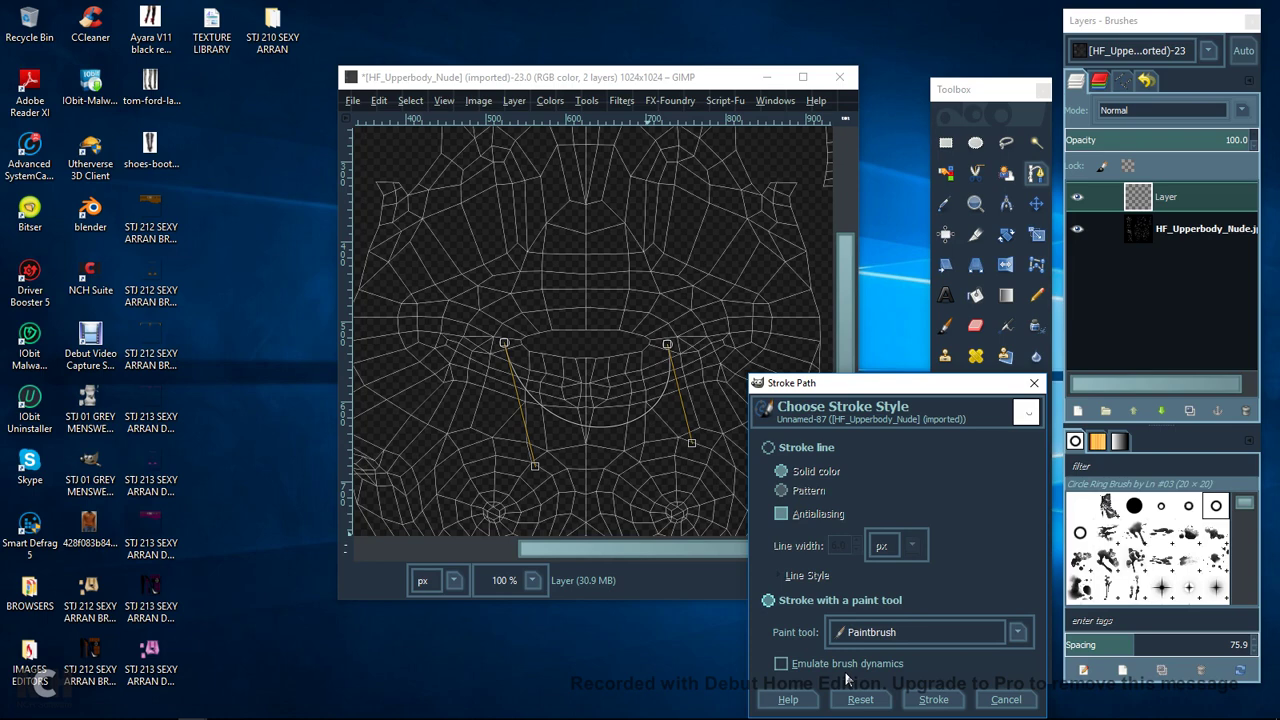
pyautogui.click(933, 699)
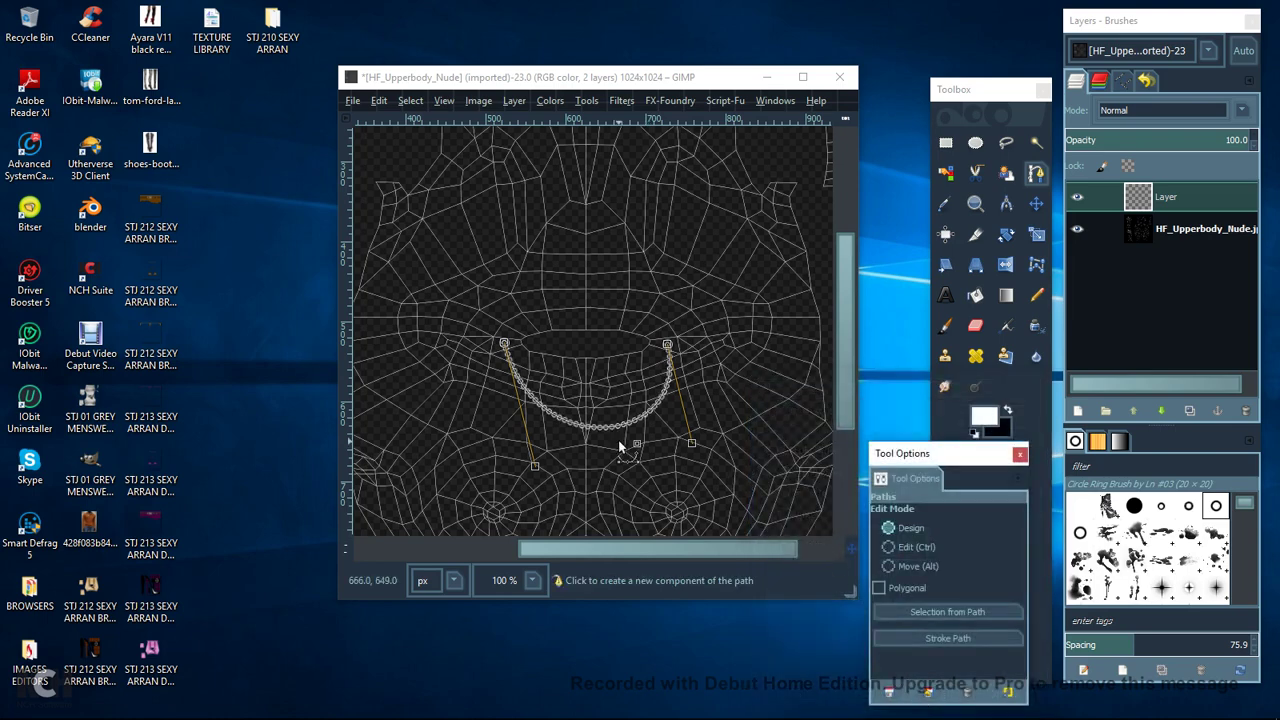
pyautogui.click(1036, 206)
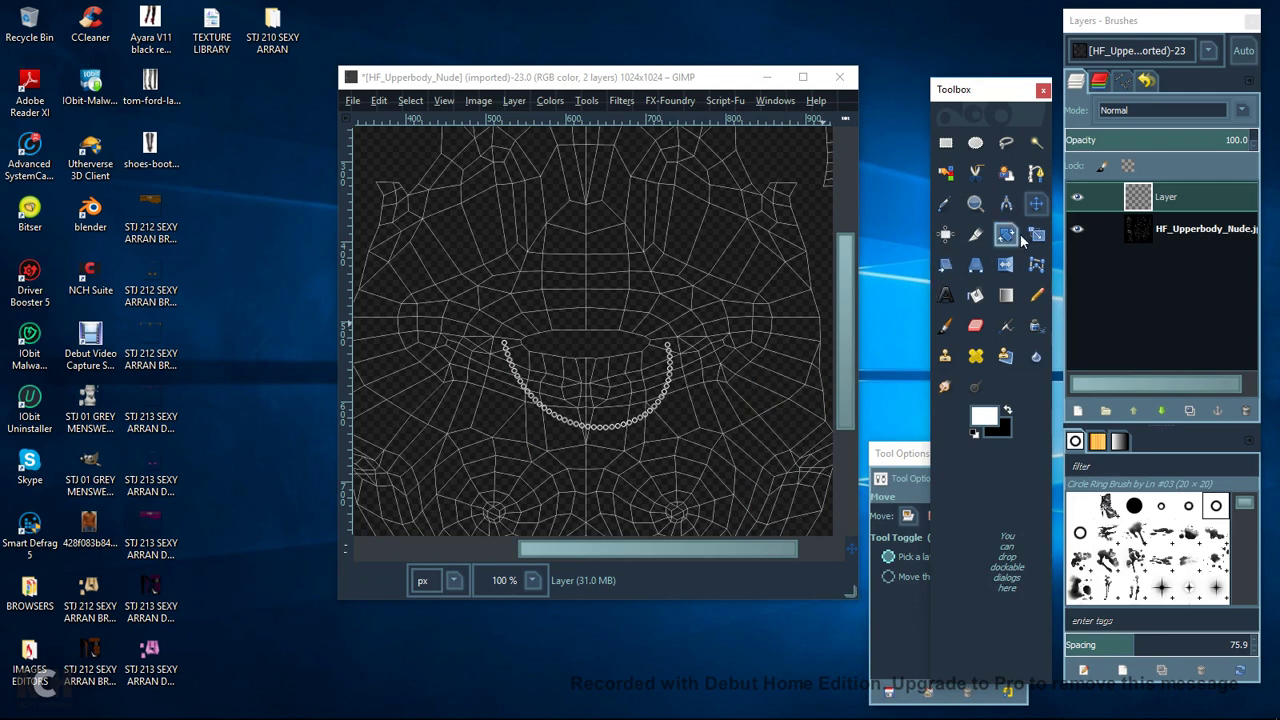
# Close the path between its end anchors at 200% zoom and bend the top segment upward.
pyautogui.click(1036, 173)
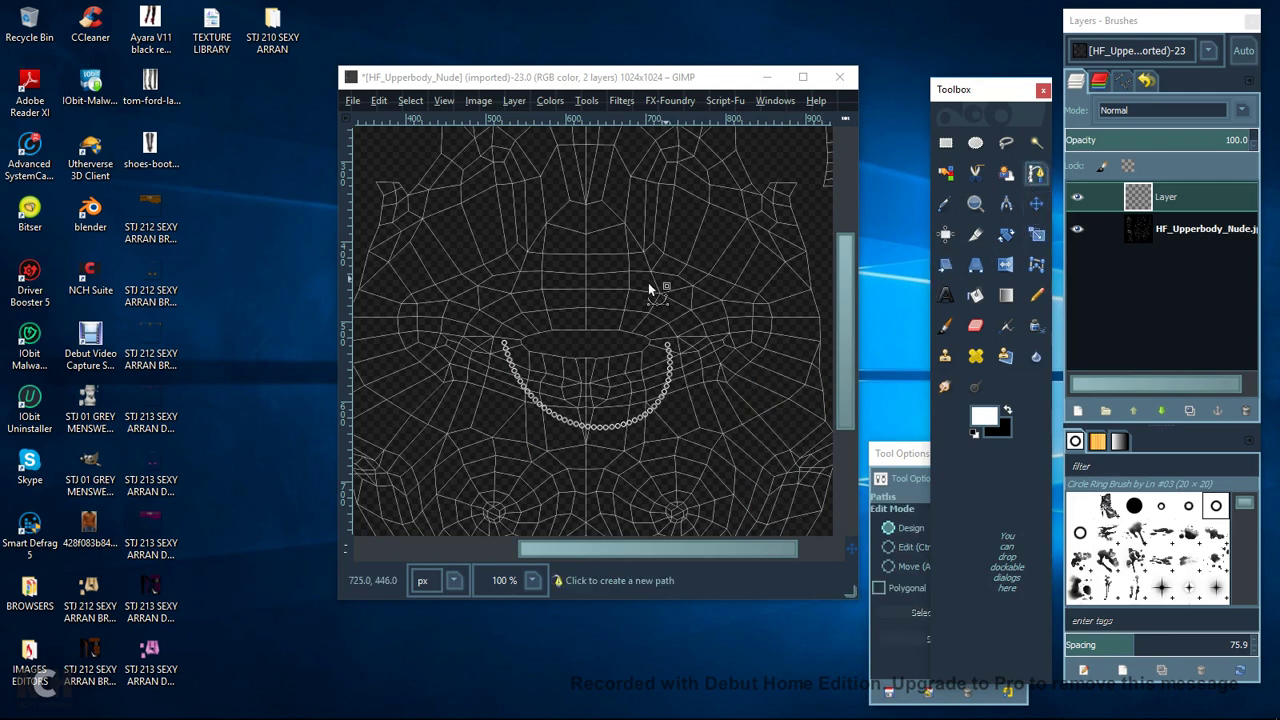
pyautogui.click(504, 341)
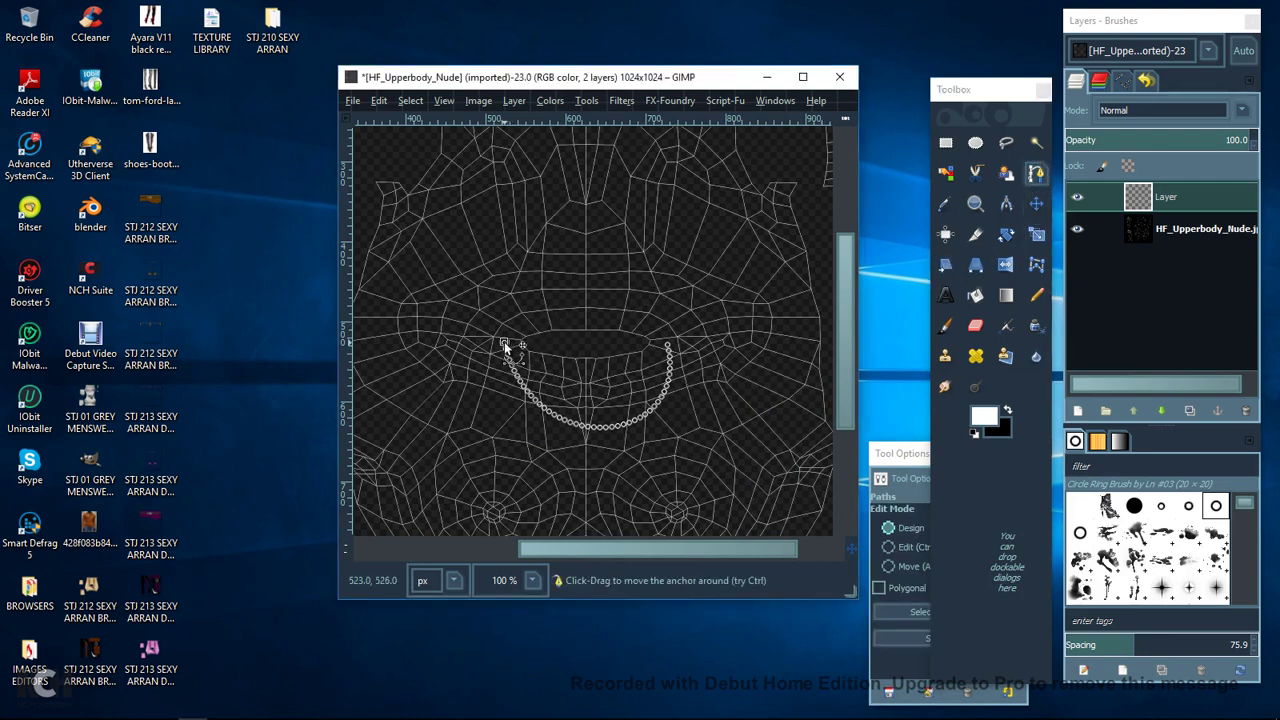
pyautogui.keyDown('ctrl'); pyautogui.click(667, 344); pyautogui.keyUp('ctrl')
pyautogui.click(532, 580)
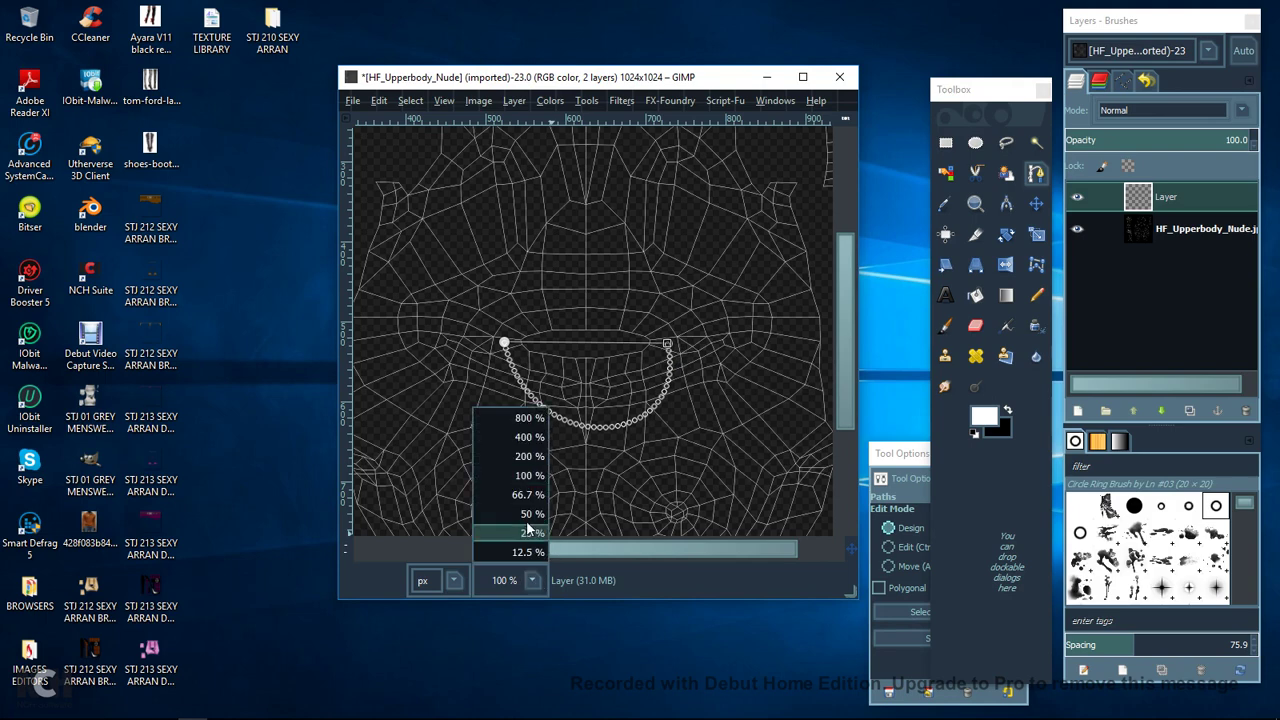
pyautogui.click(510, 456)
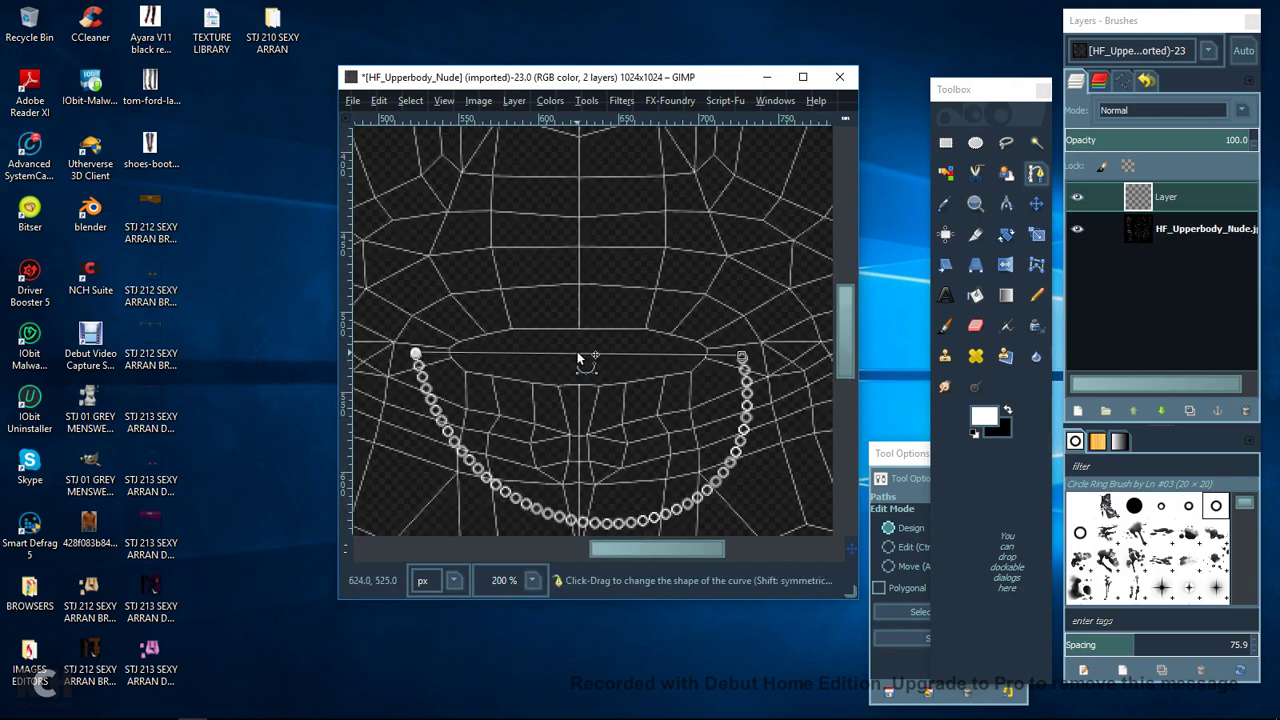
pyautogui.moveTo(579, 352); pyautogui.dragTo(585, 313)
# Stroke the top curve with the Paintbrush rings and select the necklace layer.
pyautogui.click(905, 638)
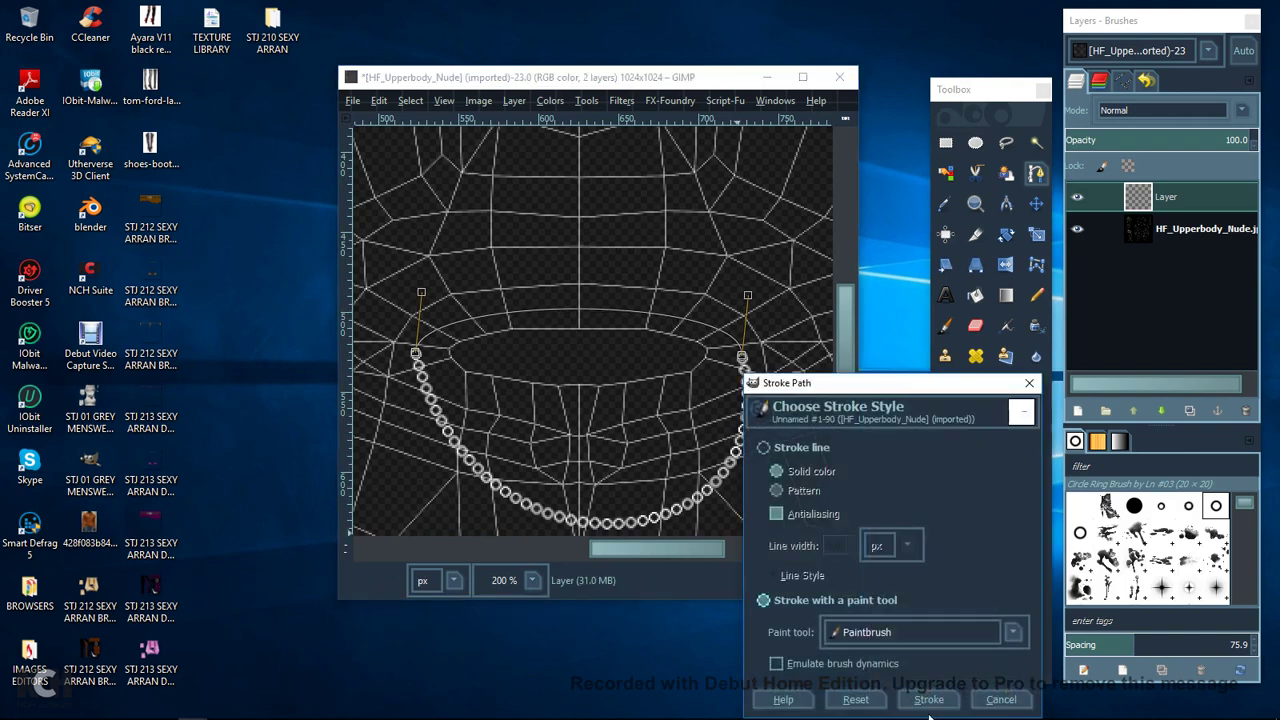
pyautogui.click(927, 700)
pyautogui.click(1036, 203)
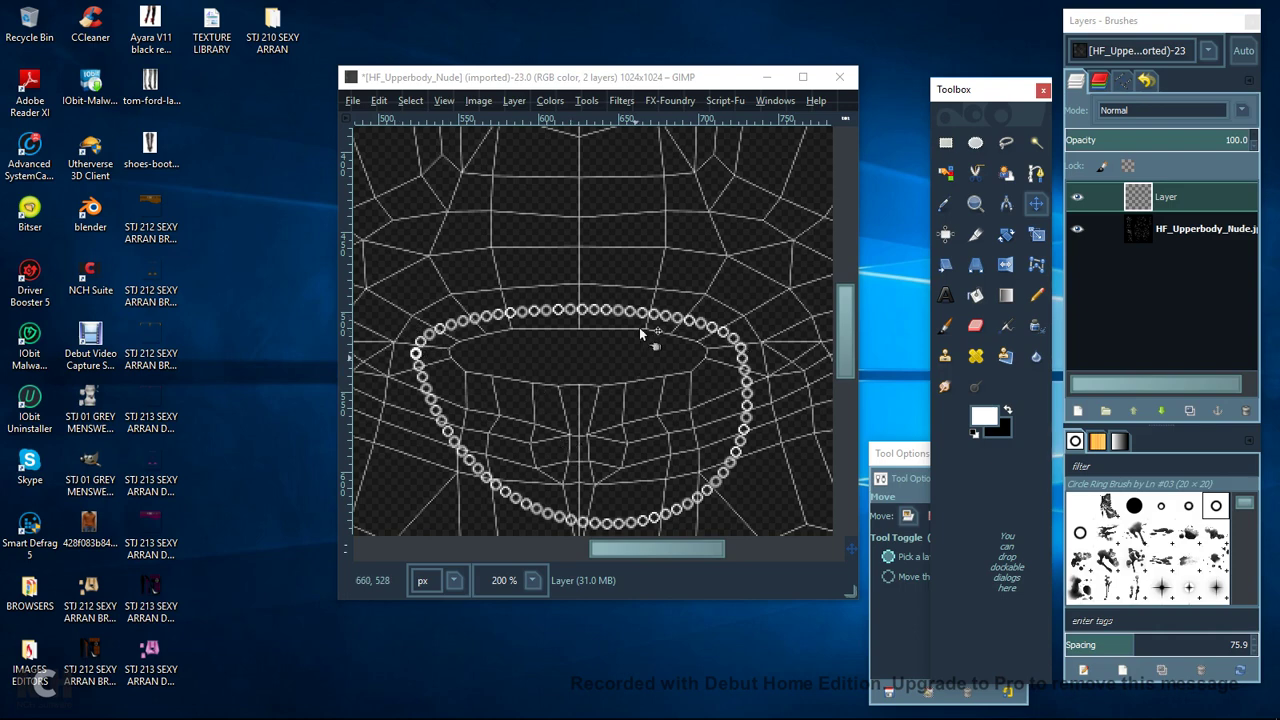
pyautogui.scroll(-2, 628, 311)
pyautogui.click(1181, 197)
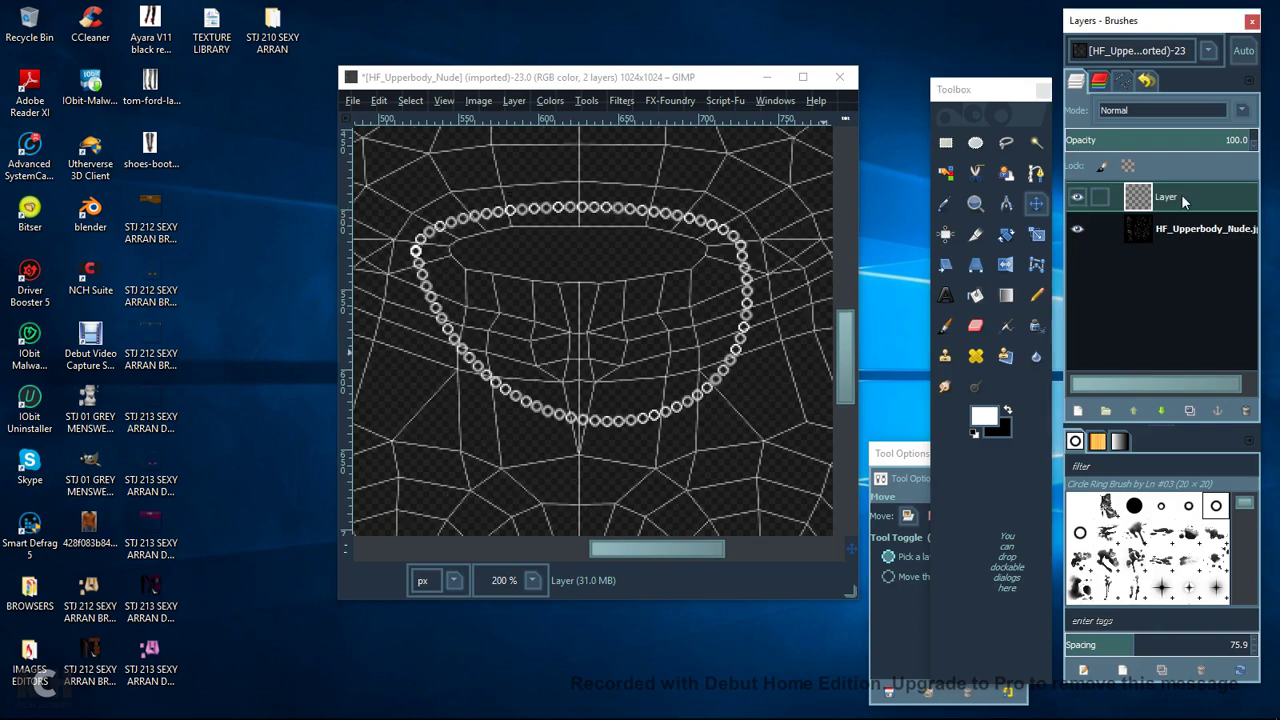
# Duplicate the necklace layer, hide the UV map, invert the copy and lower it beneath.
pyautogui.click(1189, 411)
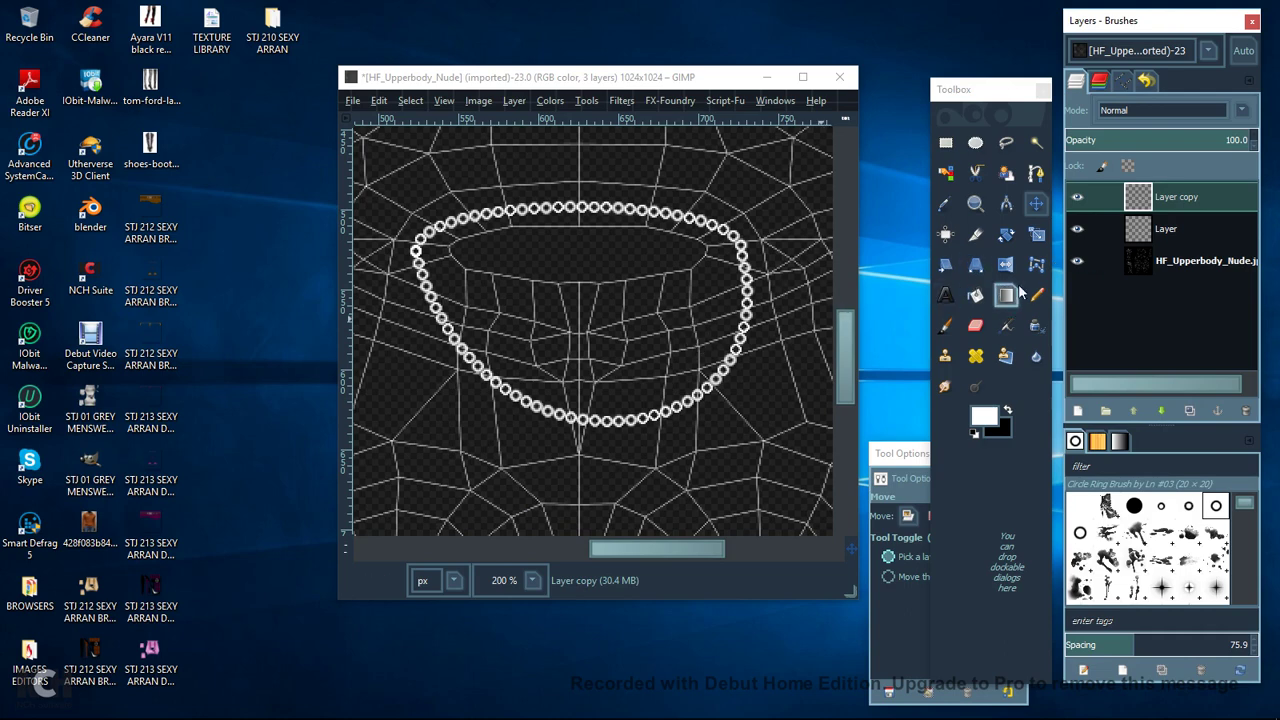
pyautogui.click(1077, 261)
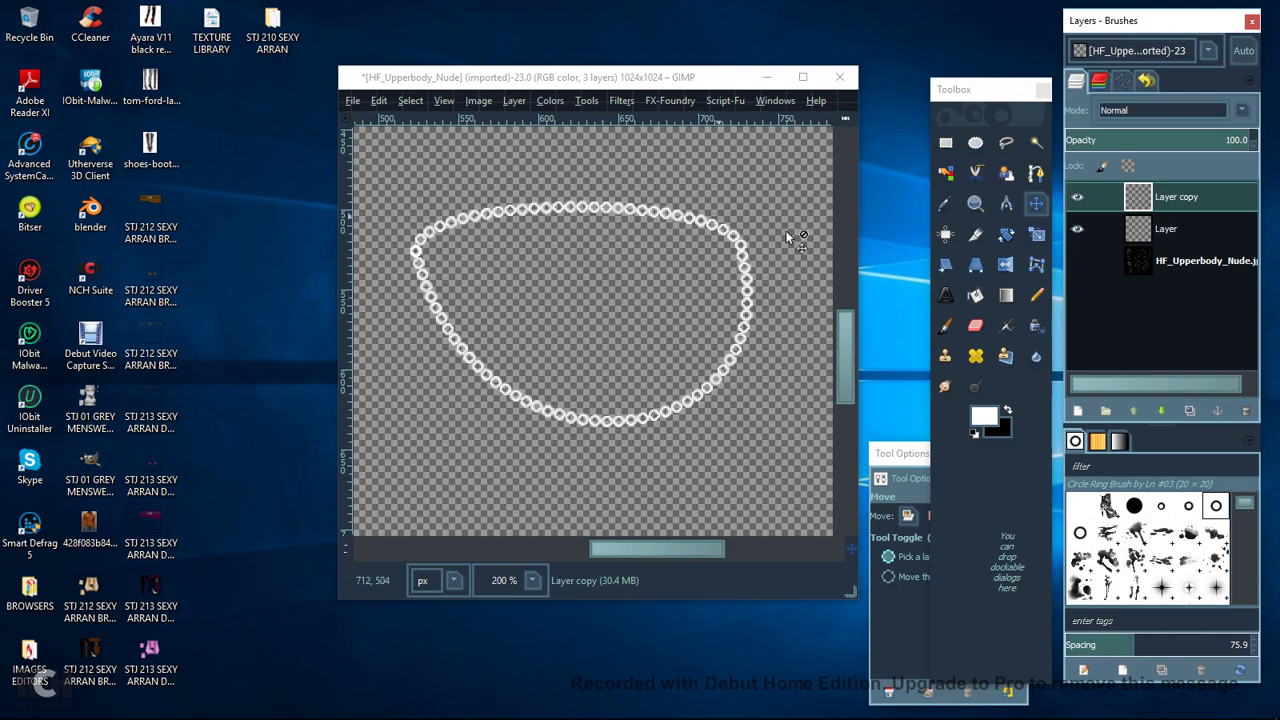
pyautogui.click(548, 104)
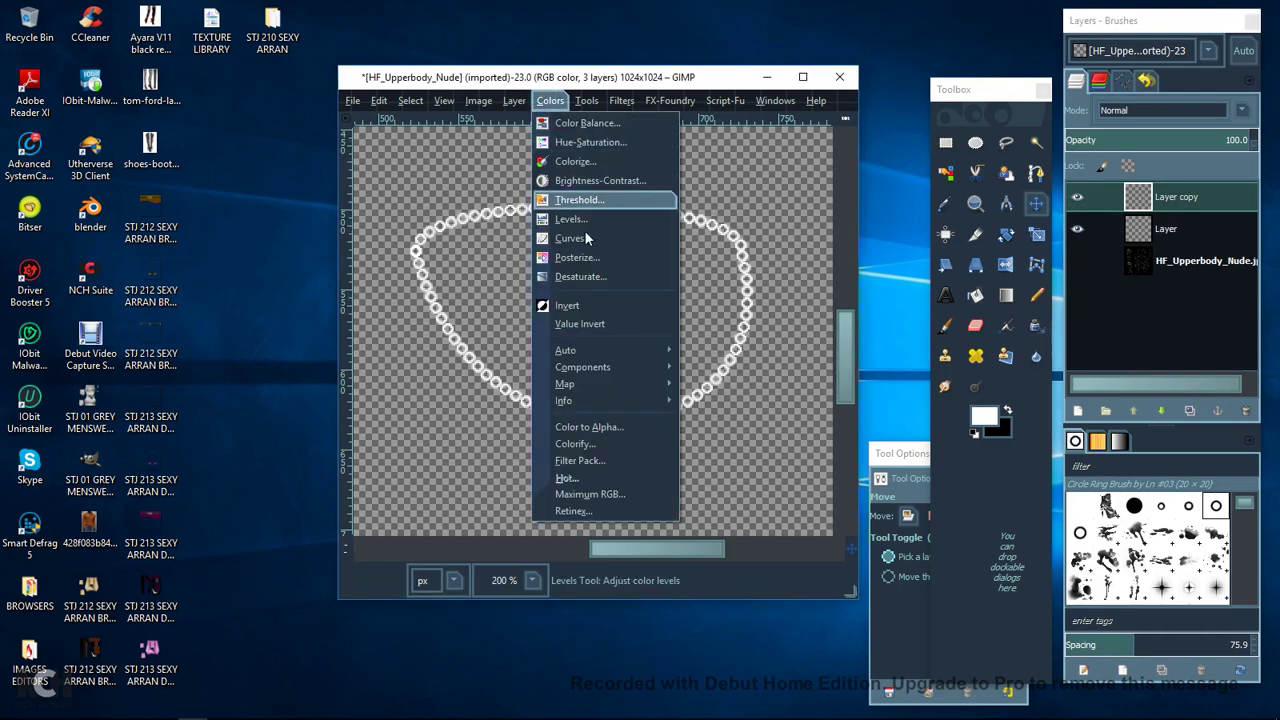
pyautogui.click(584, 304)
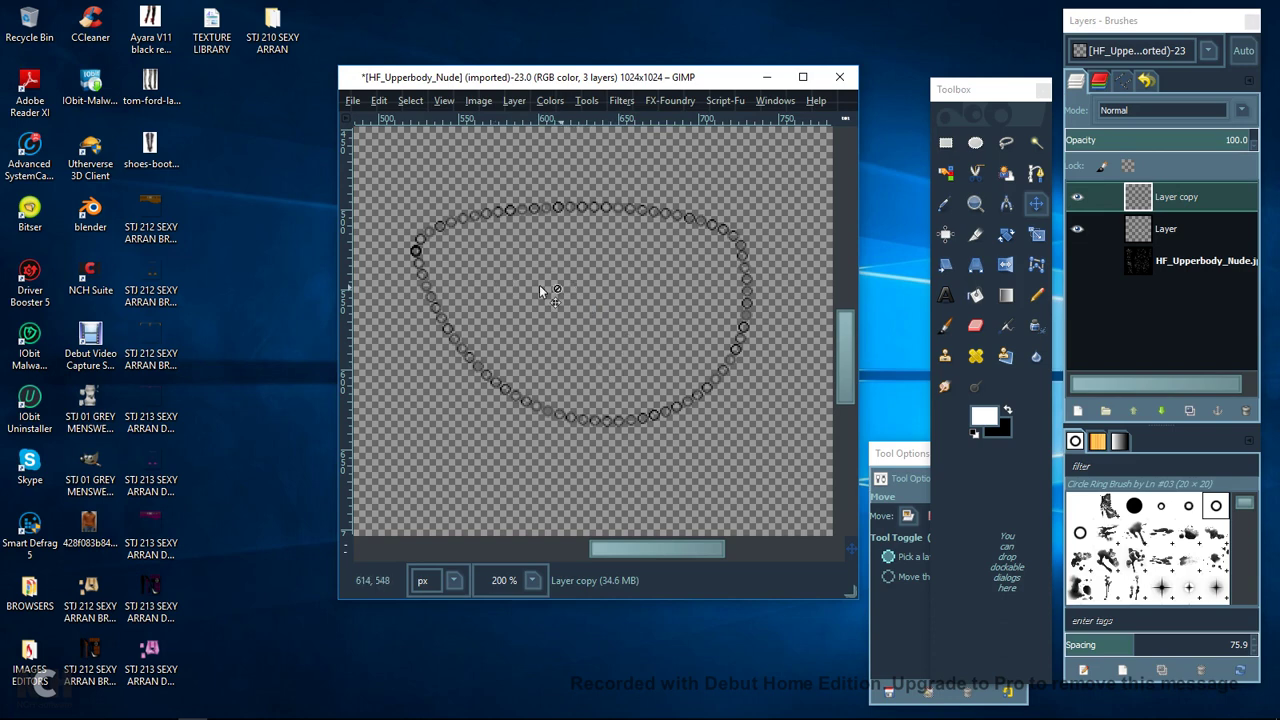
pyautogui.click(1161, 411)
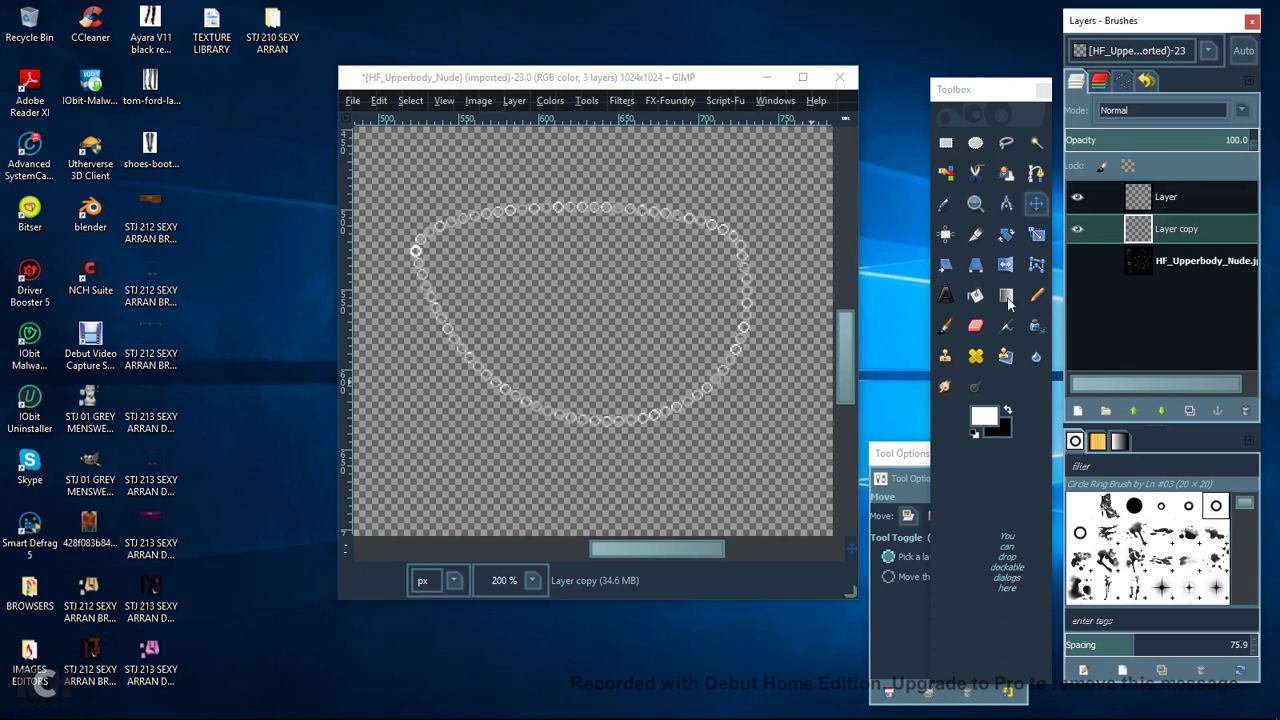
# Offset the dark copy a few pixels left and down with arrow-key nudges as a shadow.
pyautogui.click(1036, 204)
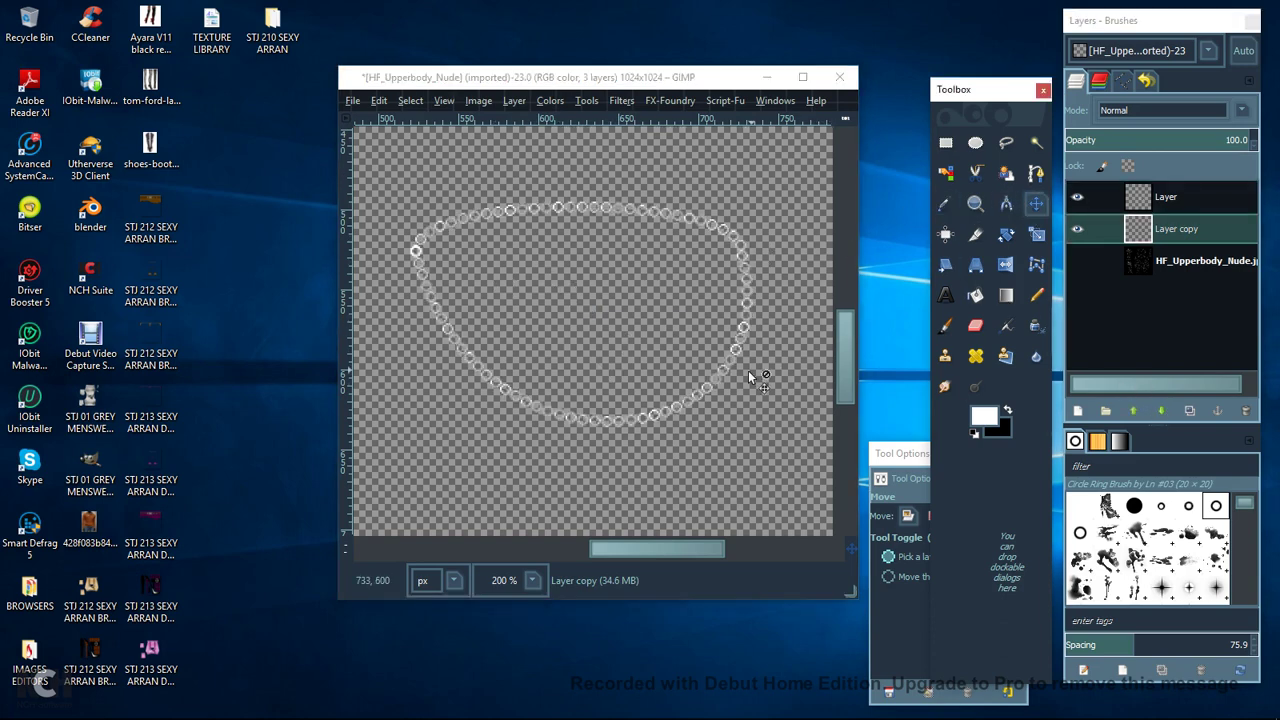
pyautogui.click(712, 381)
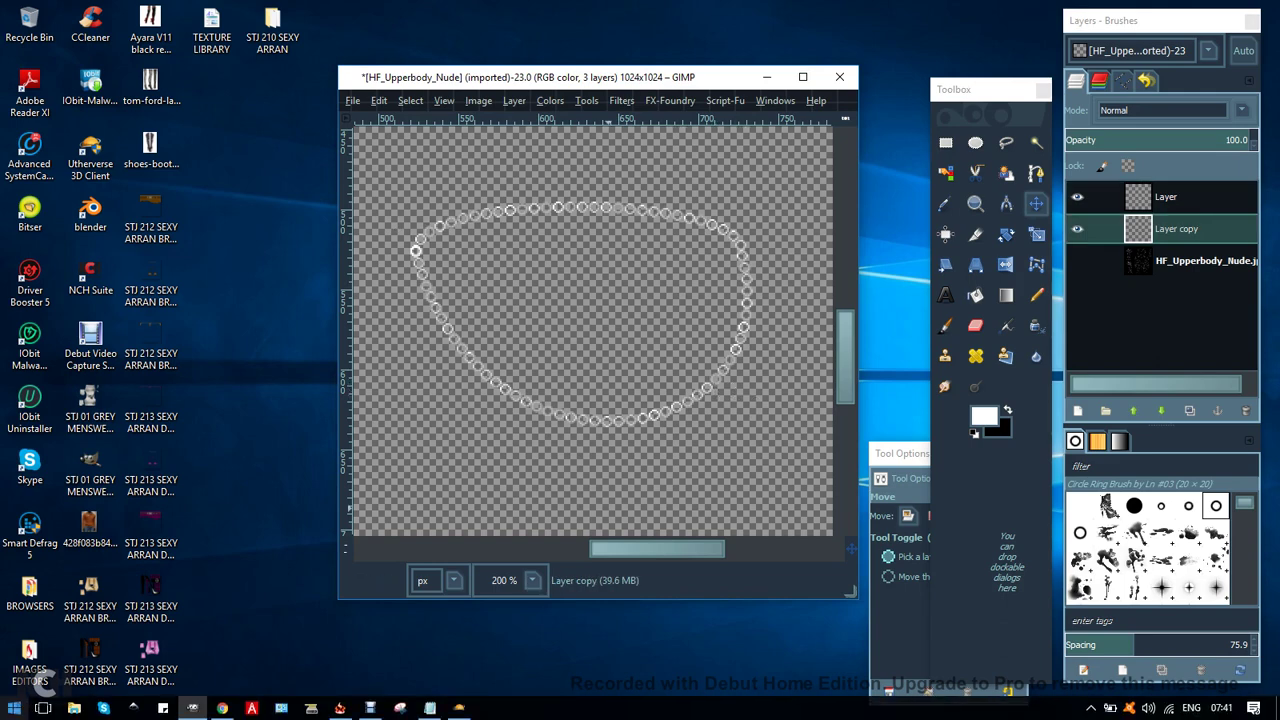
pyautogui.hotkey('ctrl', 'z')
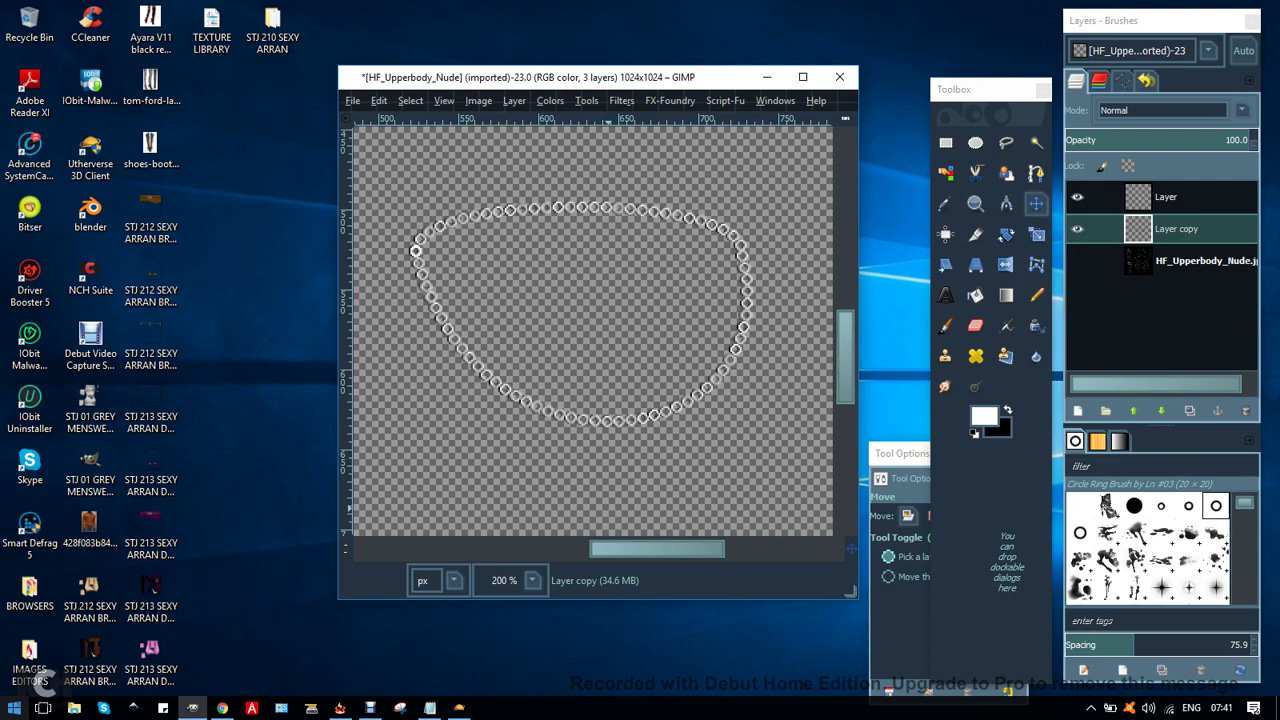
pyautogui.press('Left')
pyautogui.press('Left')
pyautogui.press('Down')
pyautogui.press('Down')
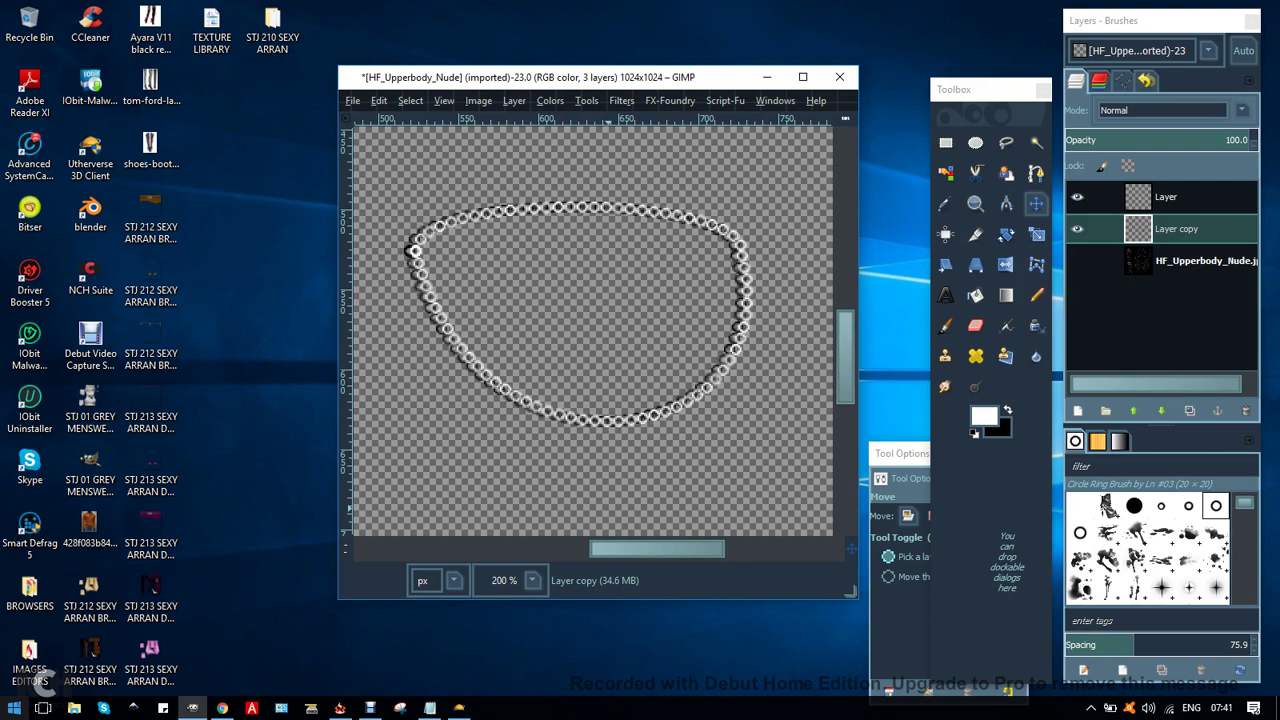
pyautogui.press('Up')
pyautogui.press('Right')
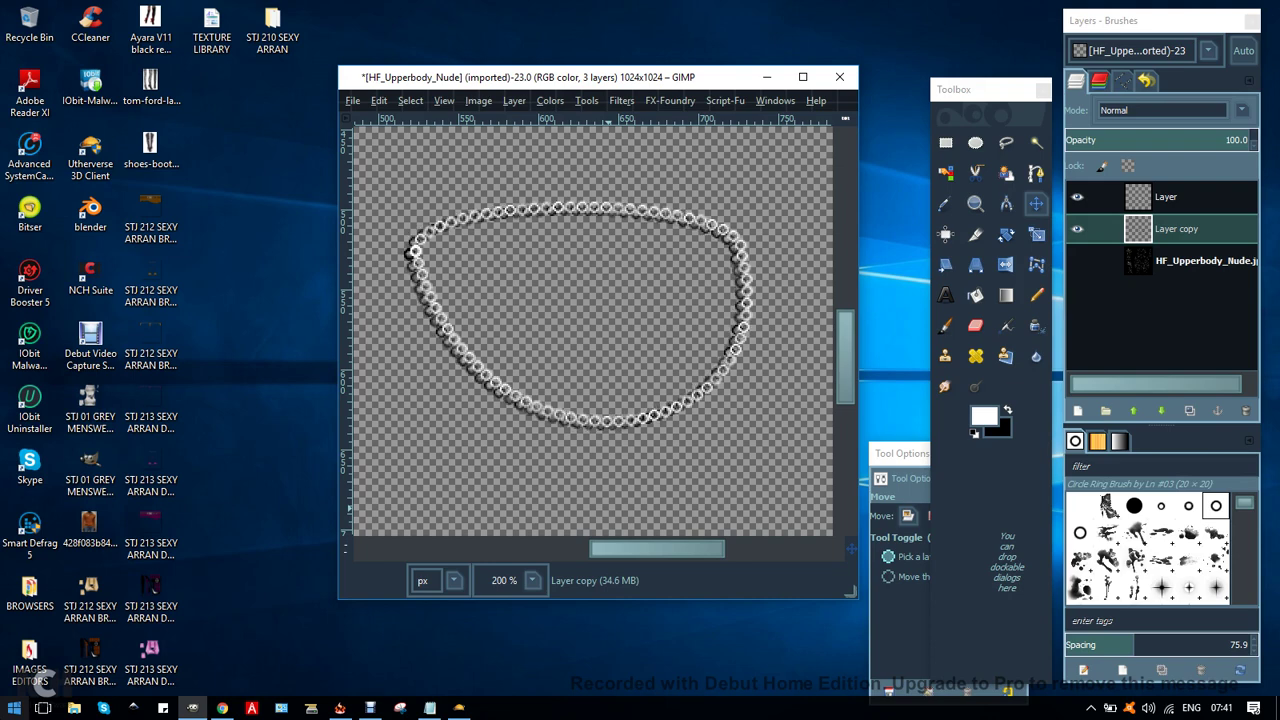
pyautogui.press('Left')
pyautogui.press('Down')
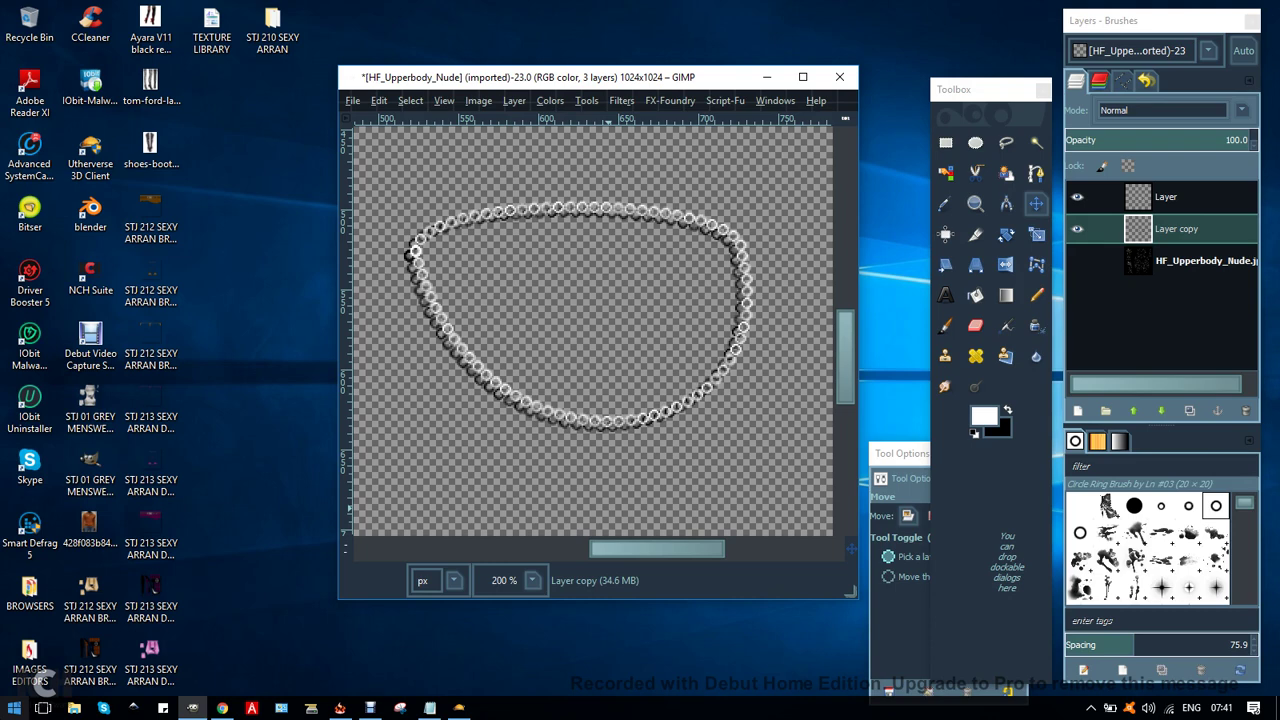
pyautogui.press('Up')
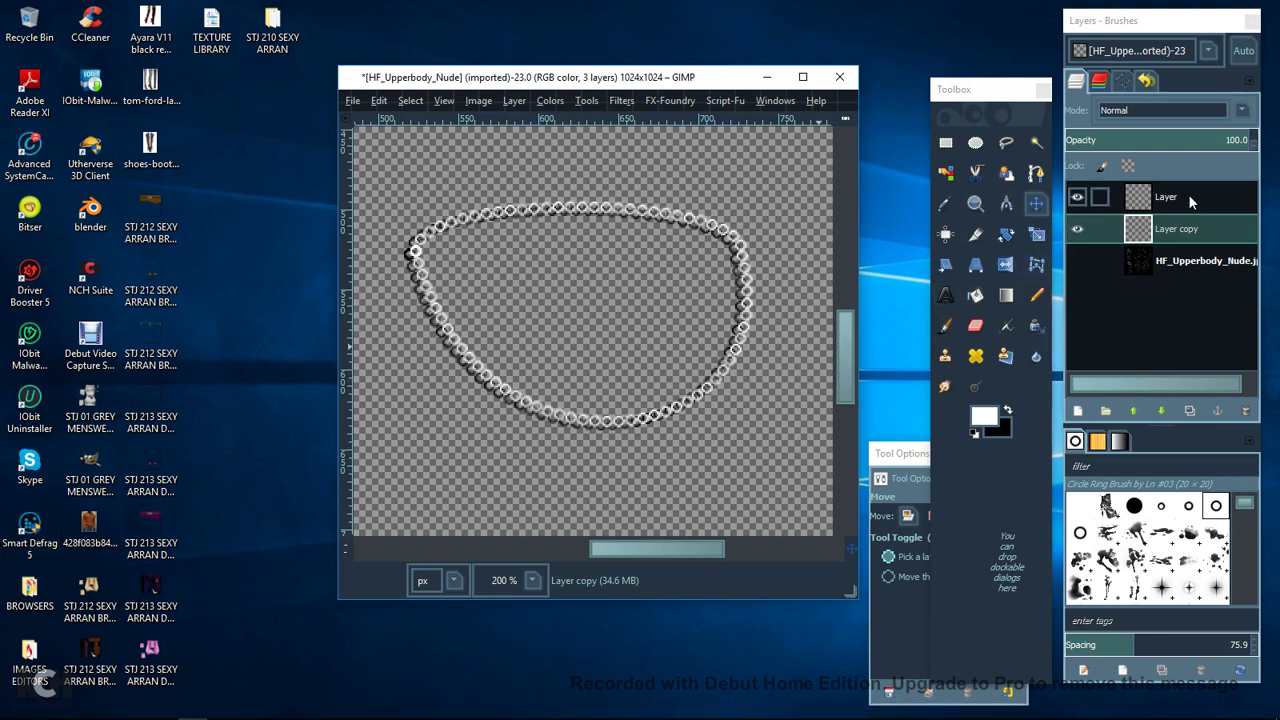
# Merge the white necklace down onto its shadow, re-show the UV texture, and start a new layer.
pyautogui.rightClick(1100, 197)
pyautogui.click(1107, 319)
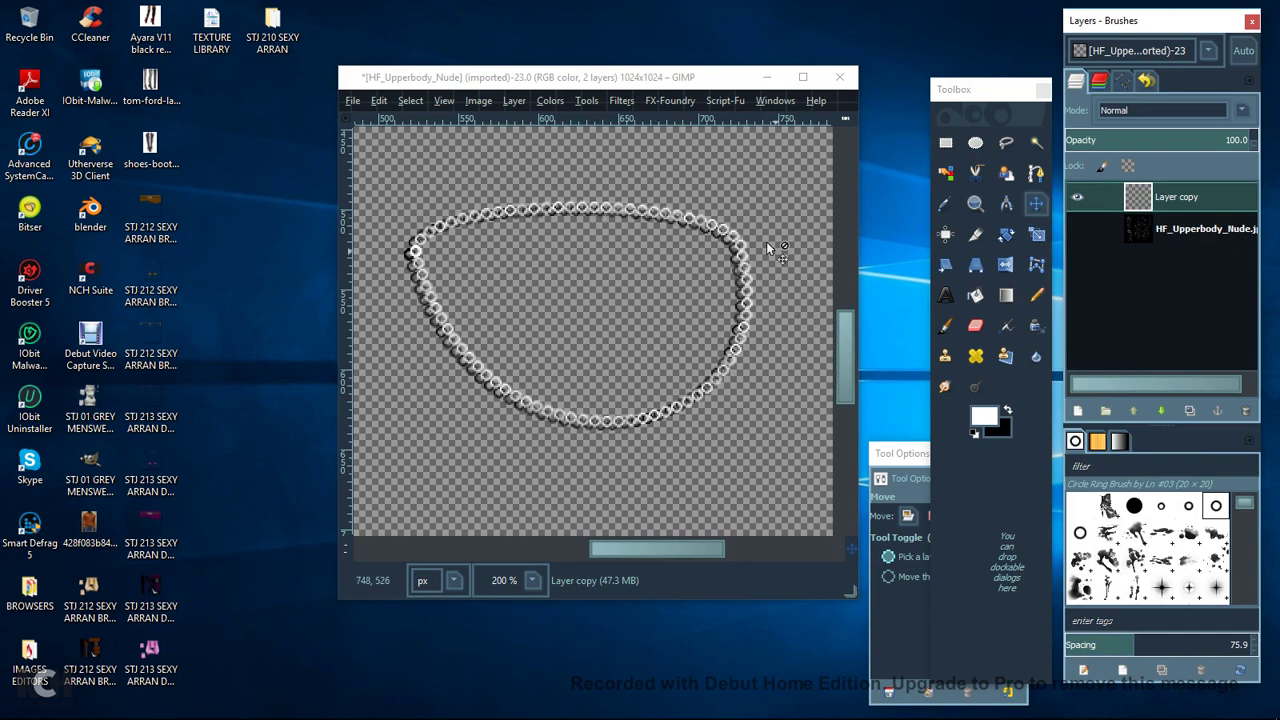
pyautogui.click(1078, 229)
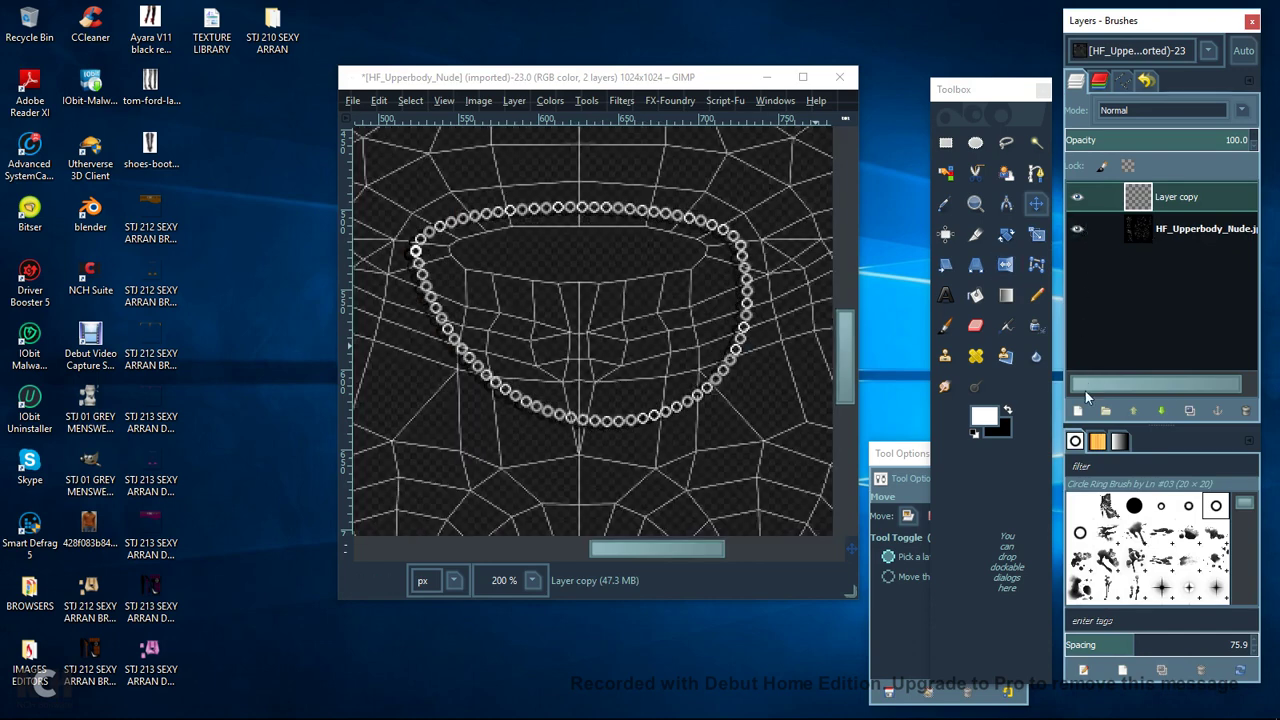
pyautogui.click(1078, 410)
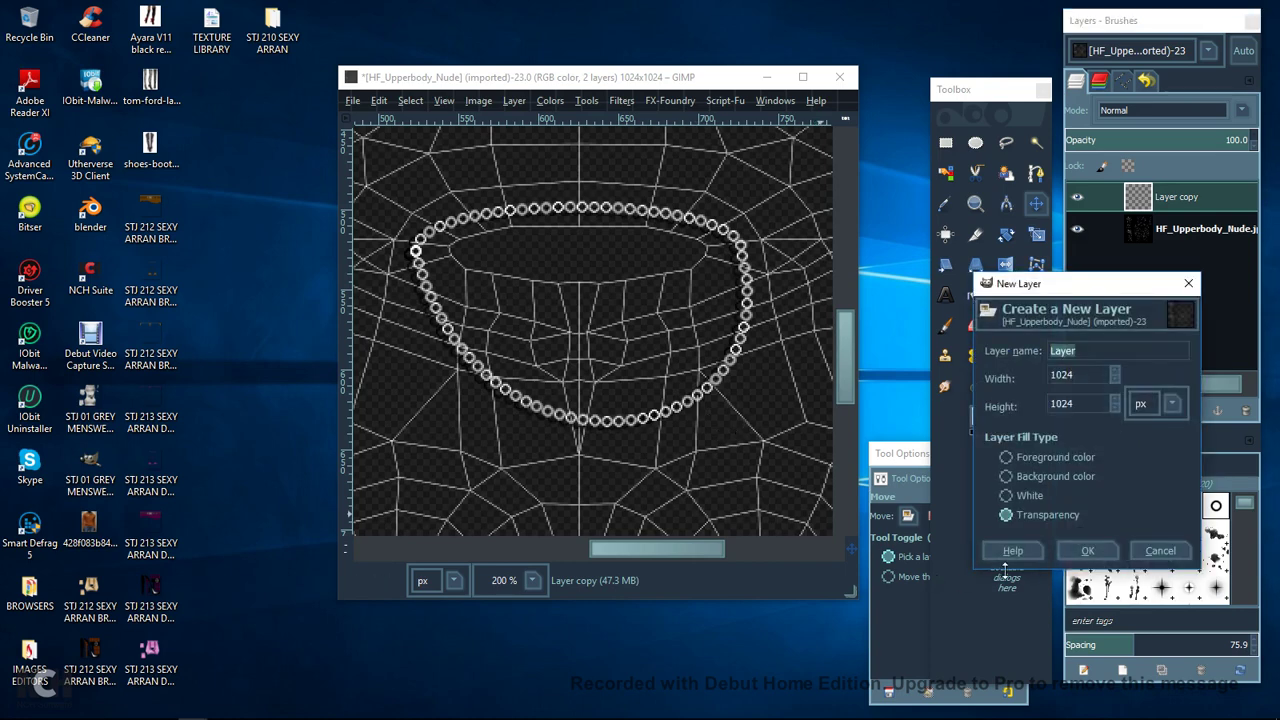
# Add the new transparent layer, select the Paintbrush and browse the Brushes panel.
pyautogui.click(1088, 551)
pyautogui.click(945, 325)
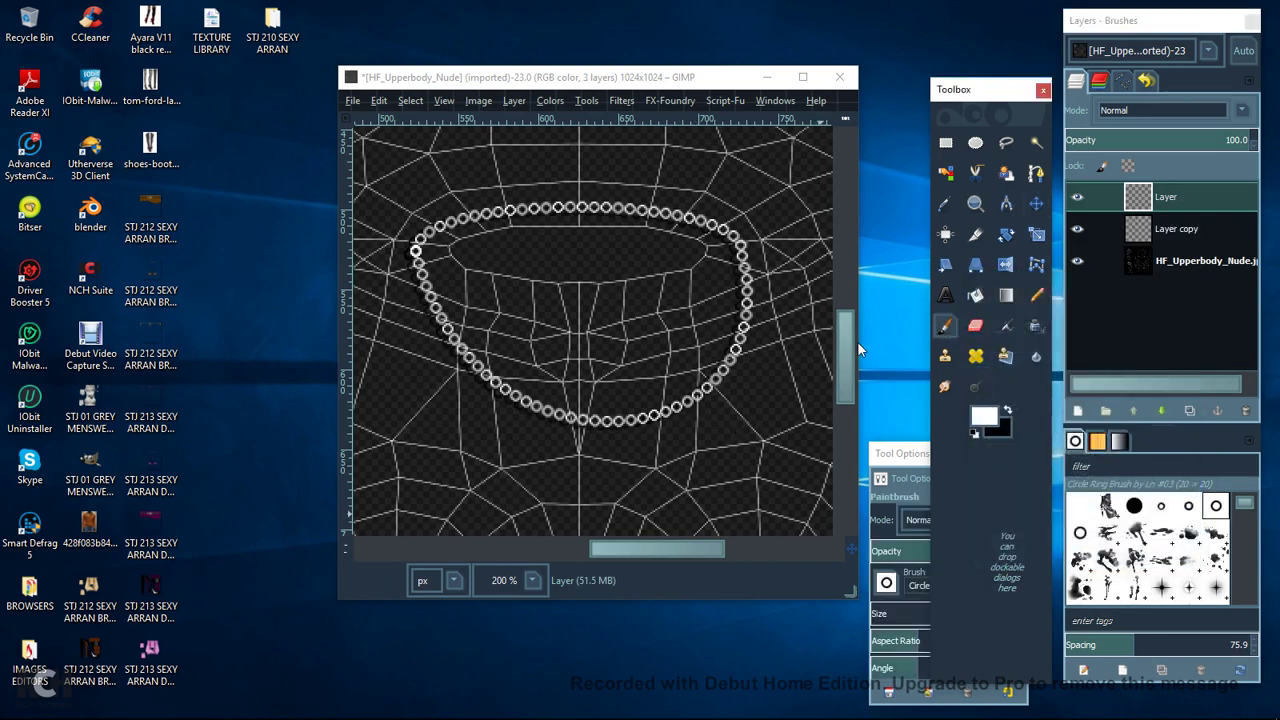
pyautogui.scroll(-3, 1188, 562)
pyautogui.click(1252, 527)
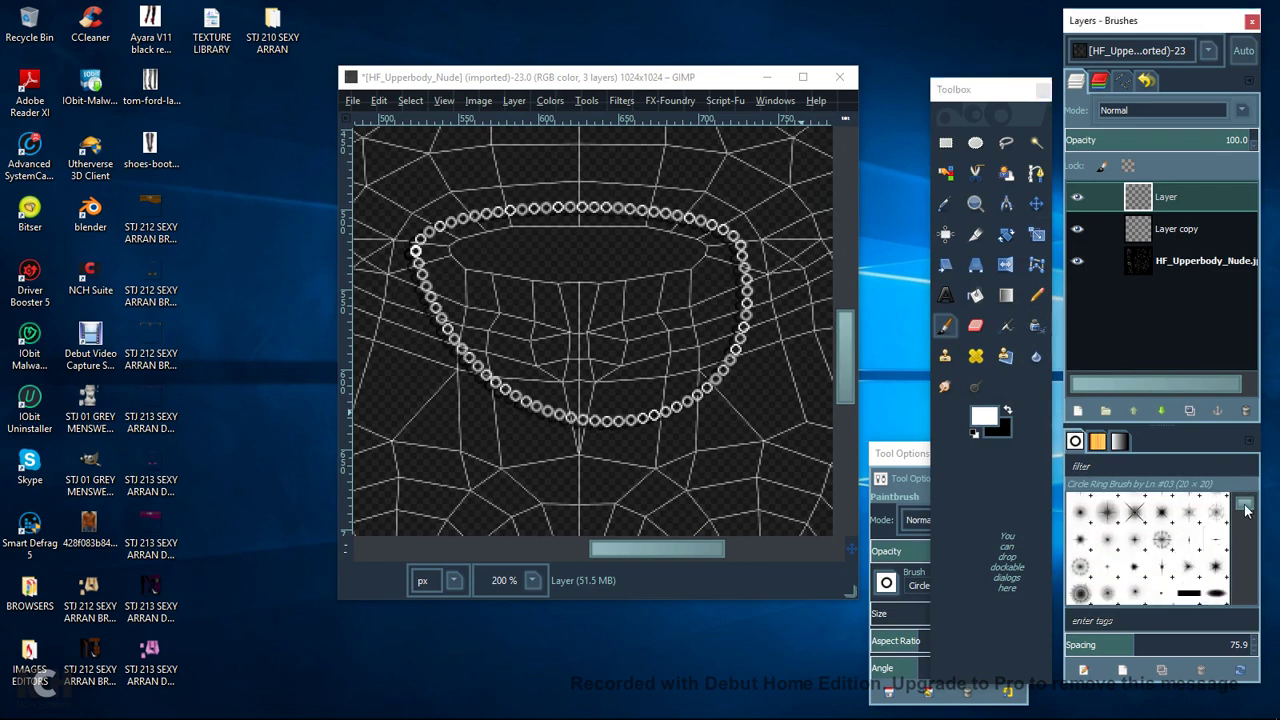
pyautogui.scroll(-3, 1252, 545)
pyautogui.scroll(-3, 1158, 566)
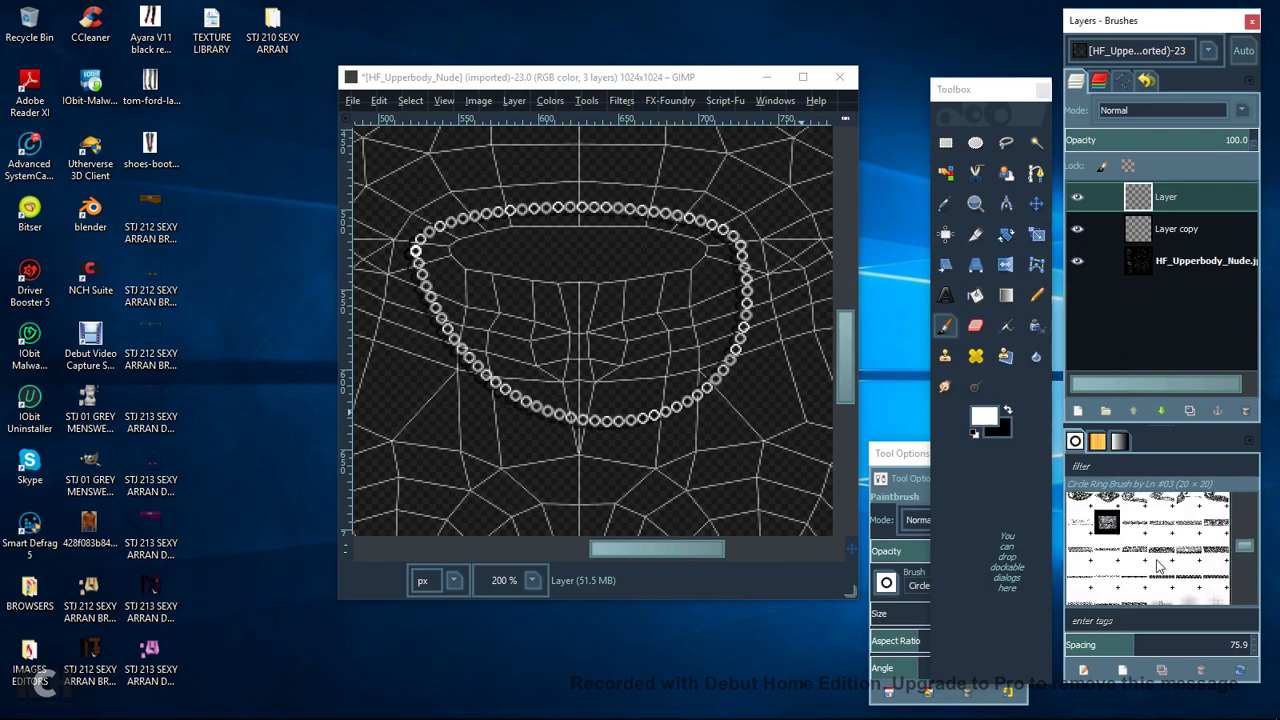
pyautogui.scroll(-10, 1158, 566)
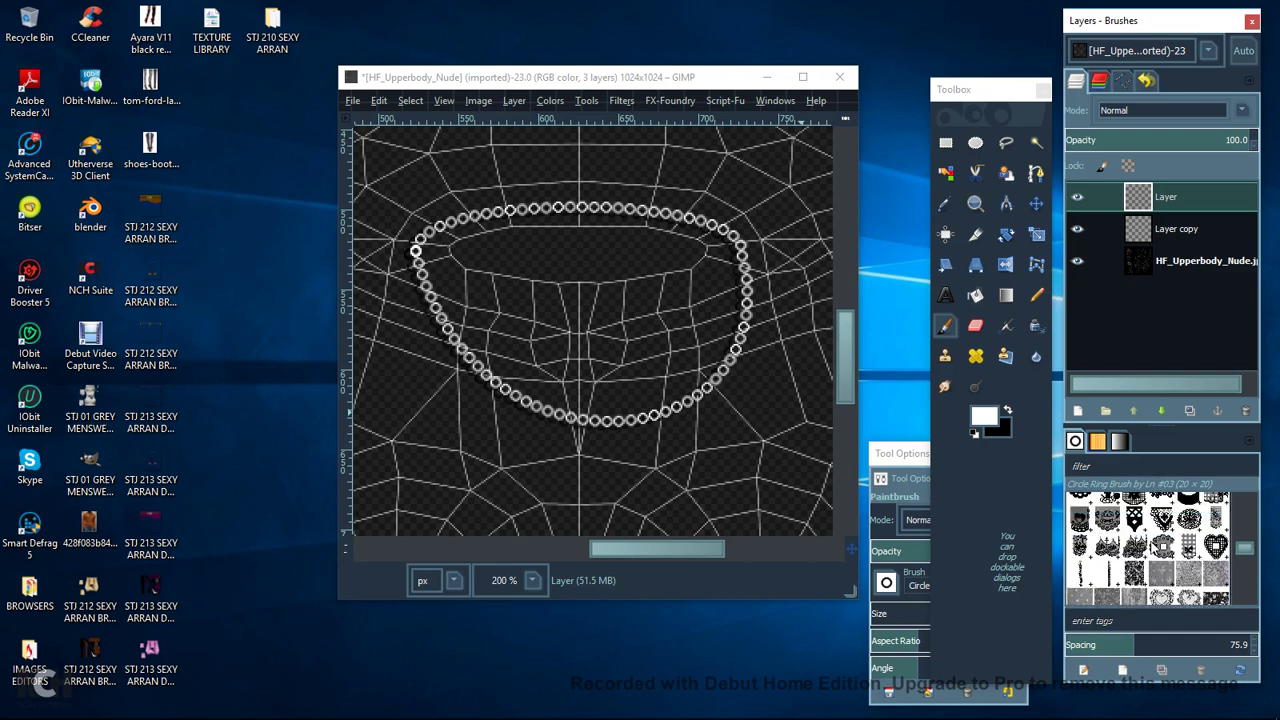
pyautogui.scroll(-6, 1140, 527)
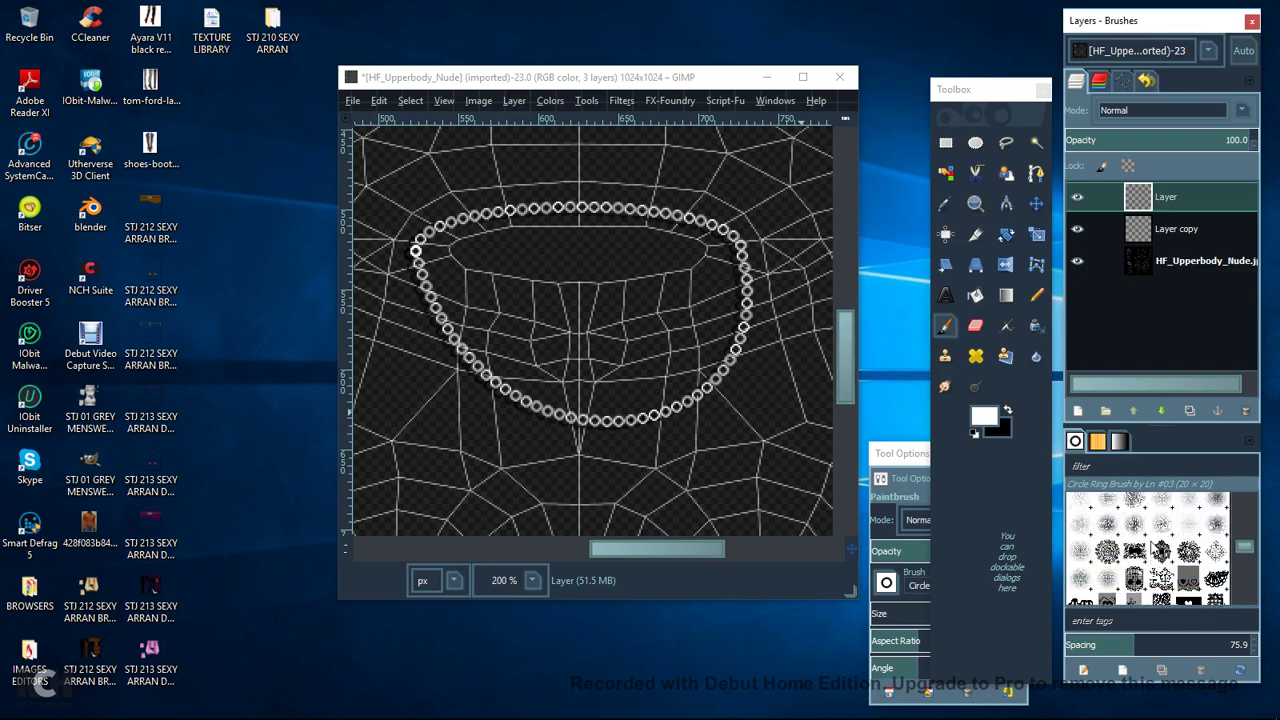
pyautogui.scroll(-4, 1140, 527)
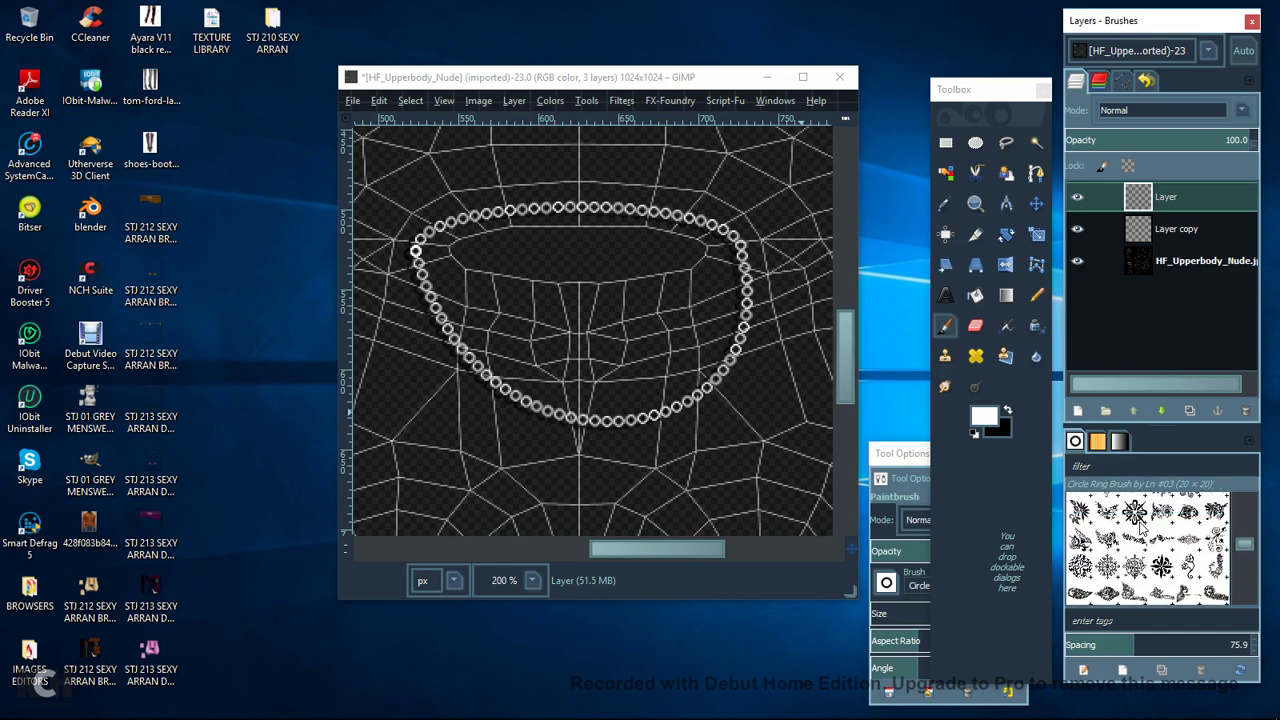
# Stamp a white henna mehndi flower just below the necklace.
pyautogui.click(1136, 514)
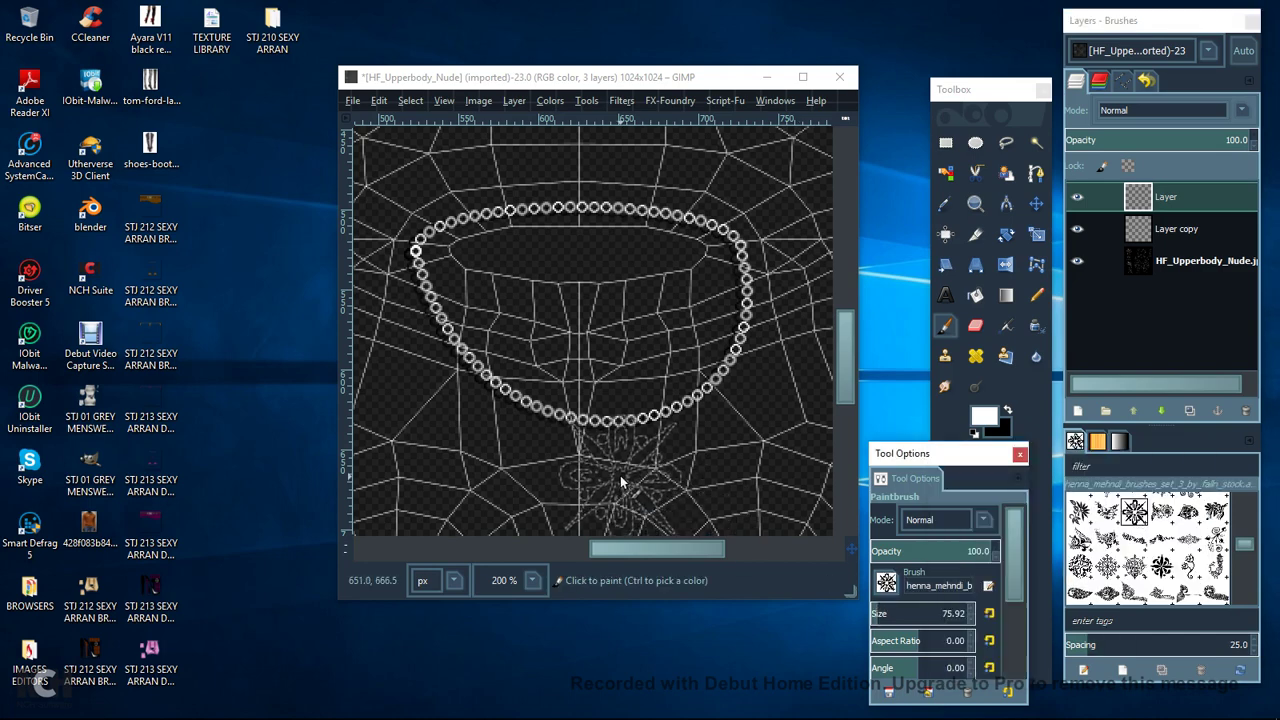
pyautogui.scroll(-3, 605, 470)
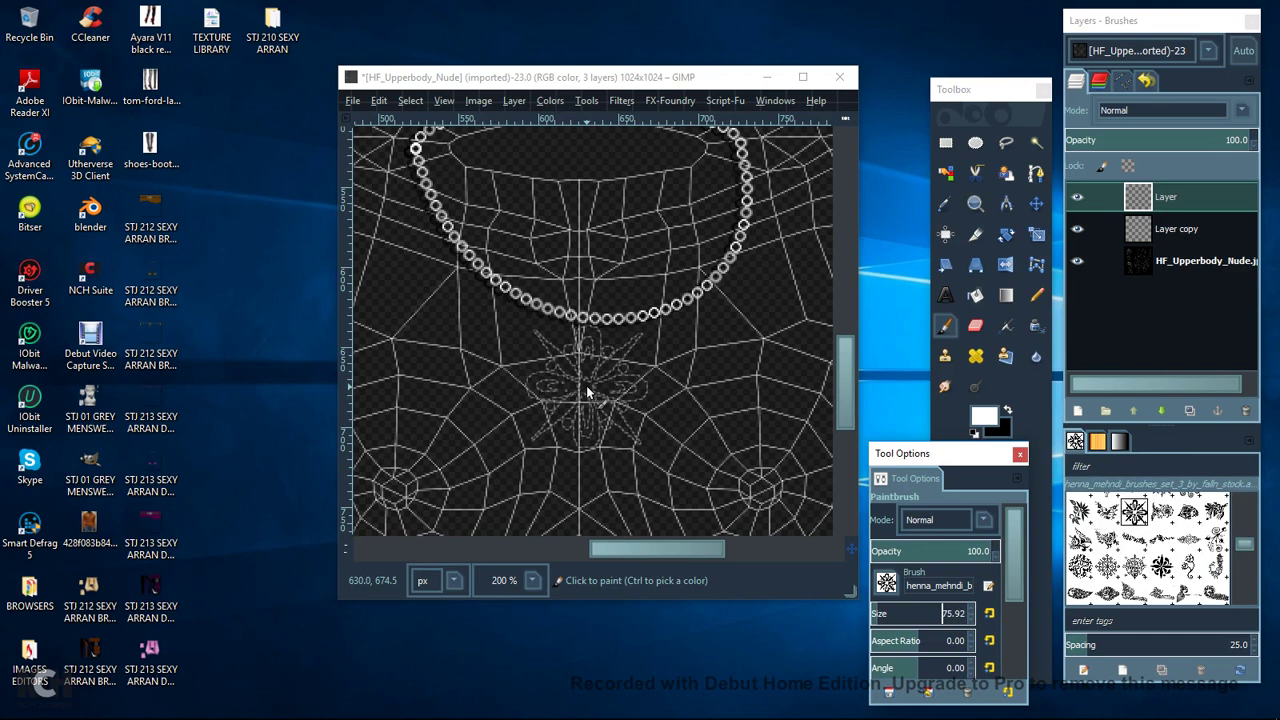
pyautogui.click(586, 385)
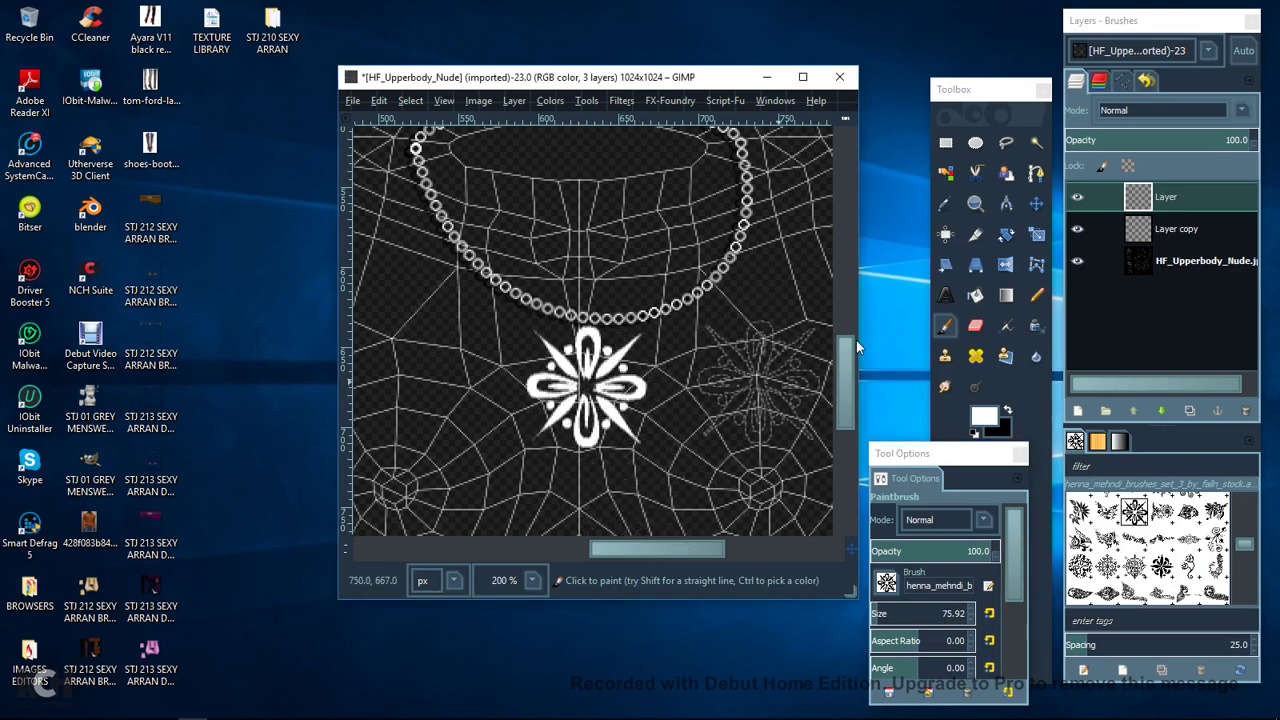
pyautogui.click(1036, 240)
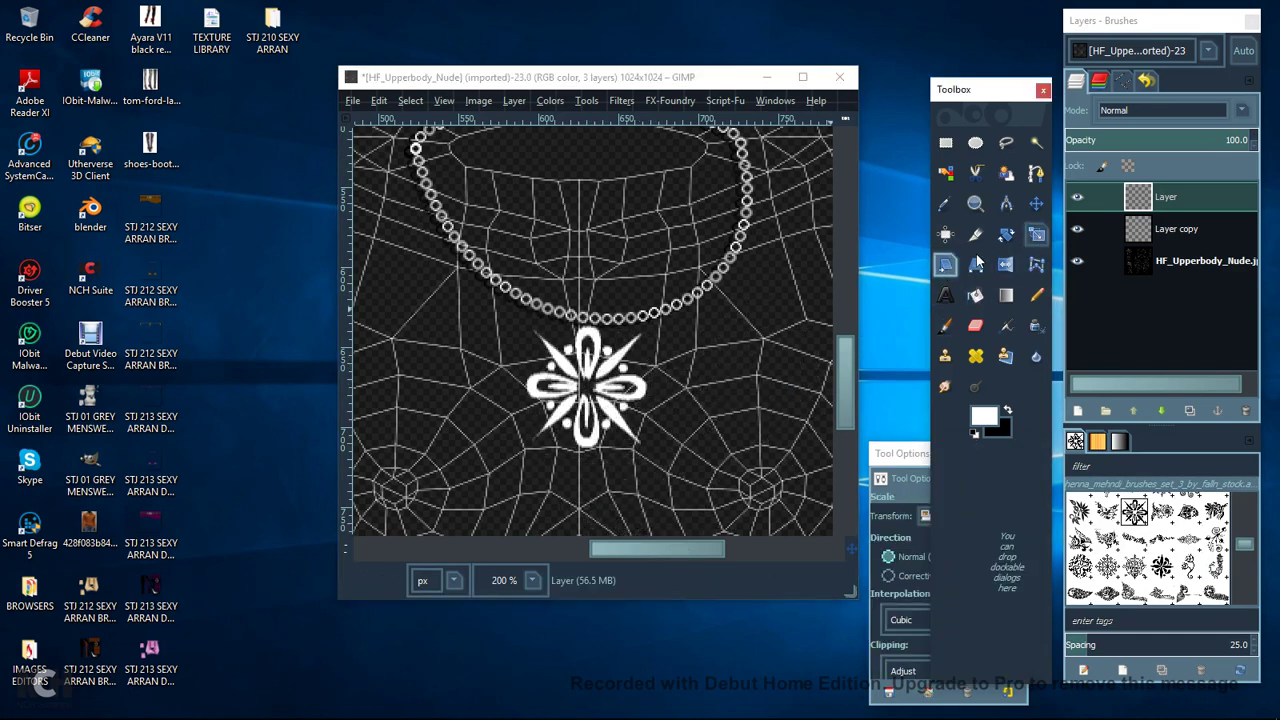
# Scale the flower layer from 1024 to 914 px and move it beneath the necklace centre.
pyautogui.click(626, 368)
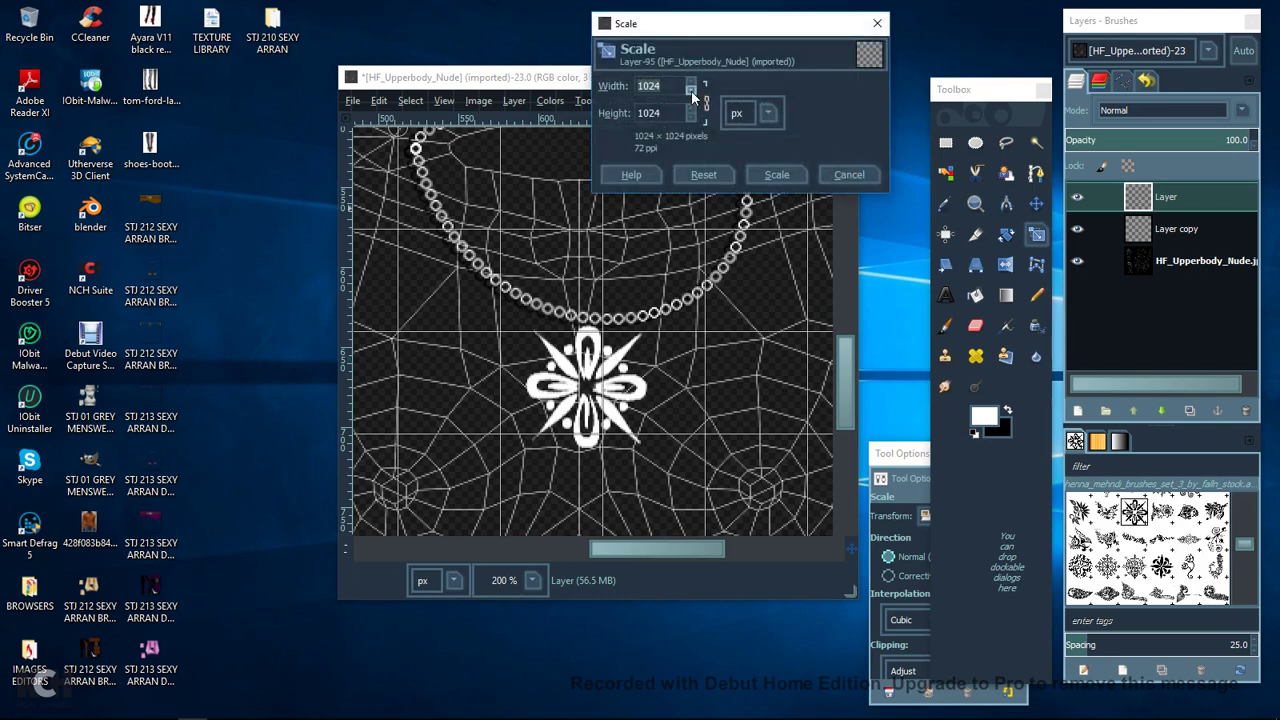
pyautogui.moveTo(691, 93); pyautogui.dragTo(691, 96)
pyautogui.click(777, 174)
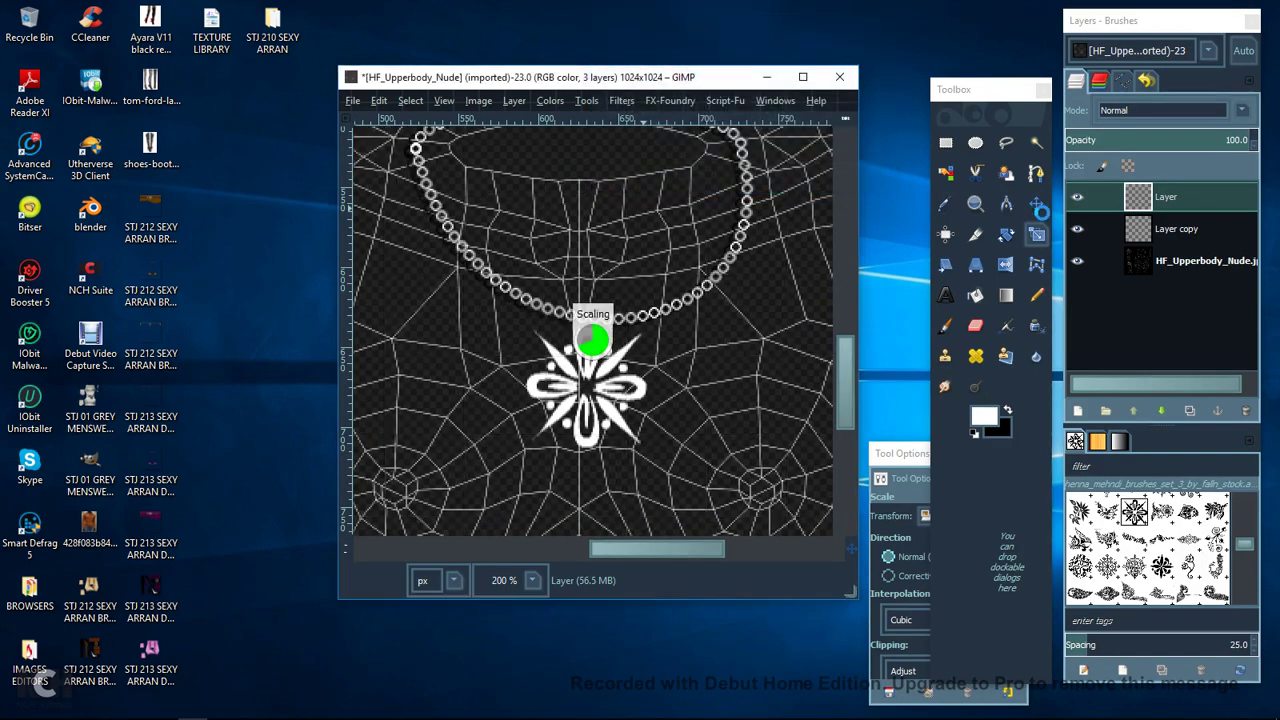
pyautogui.click(1037, 204)
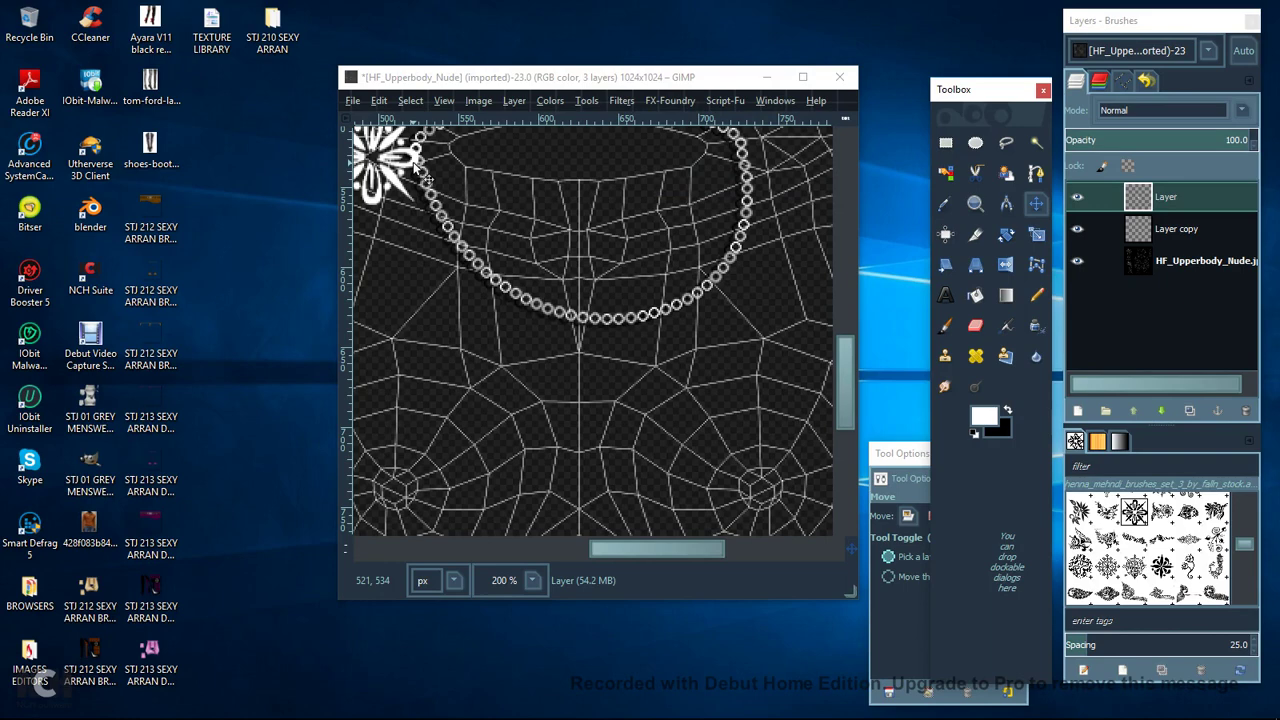
pyautogui.moveTo(418, 166); pyautogui.dragTo(632, 389)
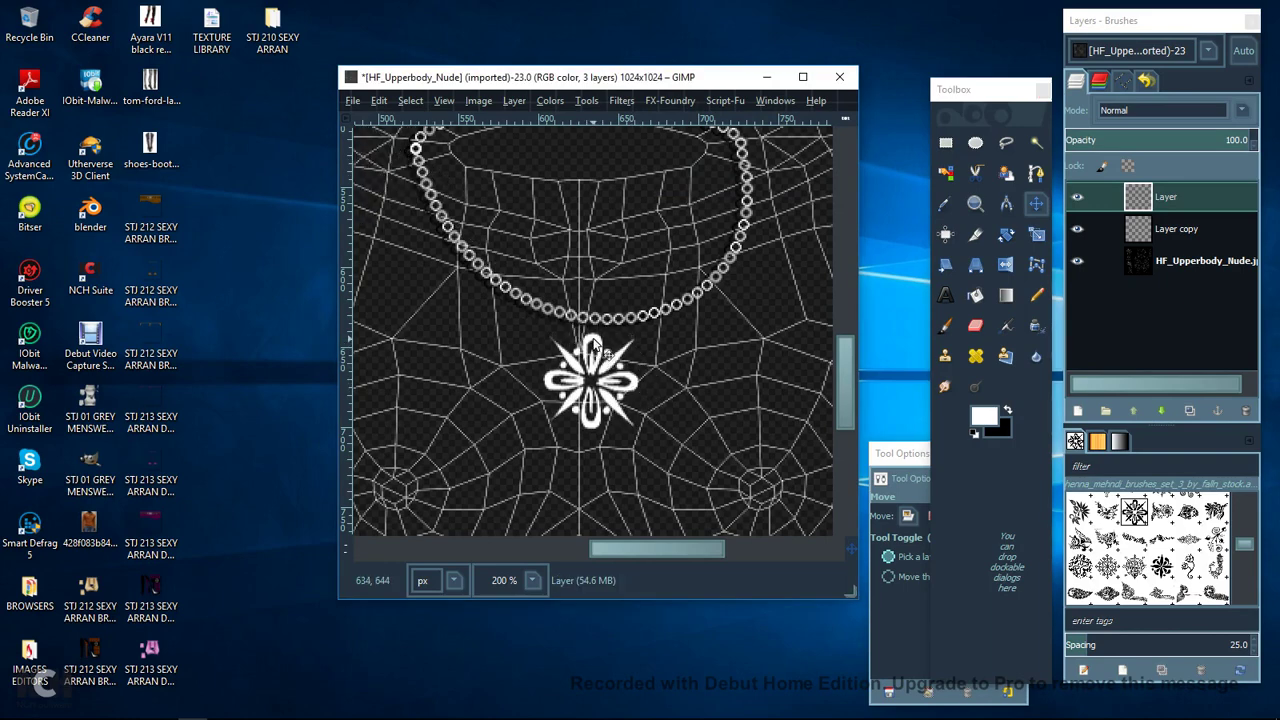
# Add a new transparent layer above Layer copy and return to the Paintbrush.
pyautogui.click(1190, 229)
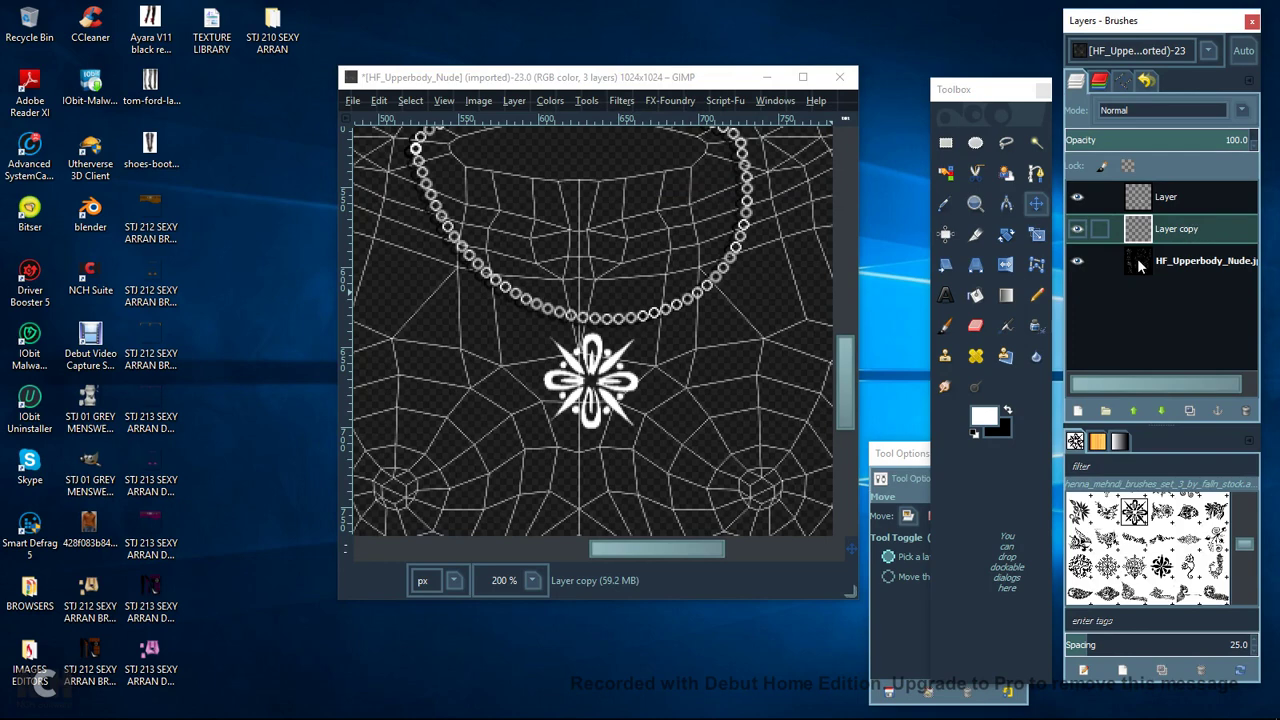
pyautogui.click(1078, 410)
pyautogui.click(1080, 554)
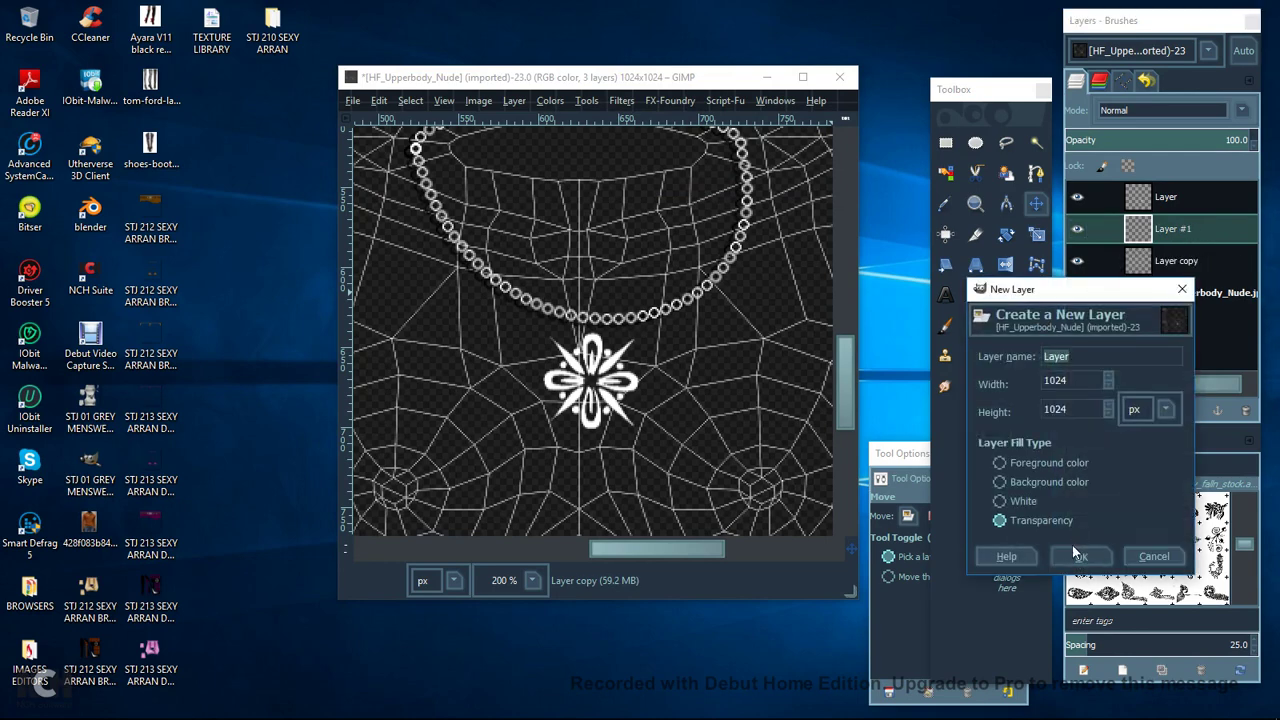
pyautogui.click(945, 325)
# Paint a Circle Ring brush ring, size 10.98, at the necklace's bottom.
pyautogui.scroll(5, 1250, 545)
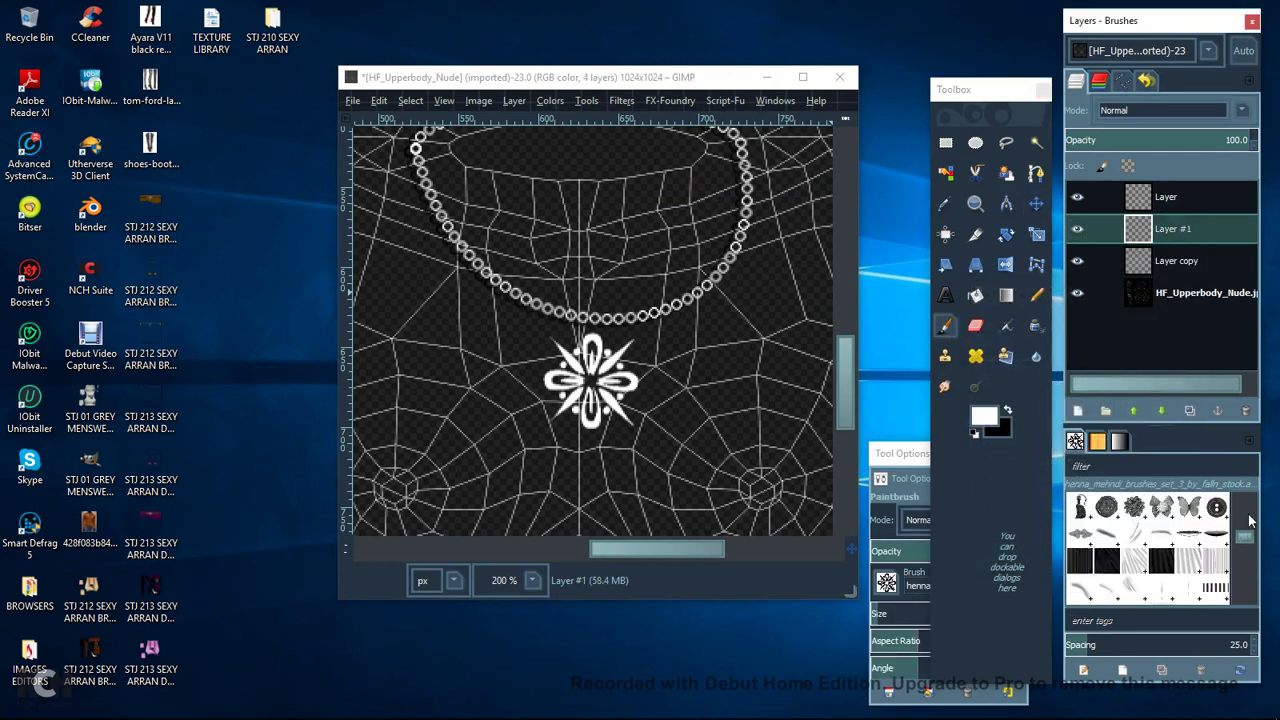
pyautogui.click(1216, 506)
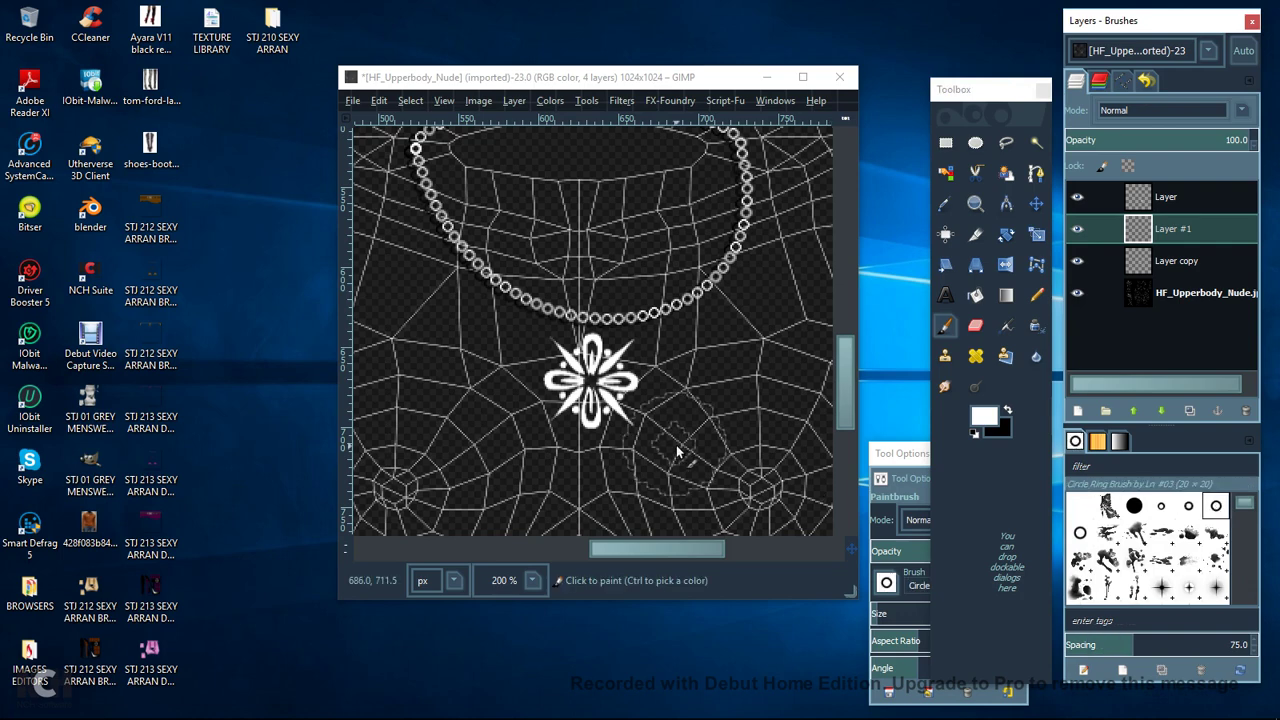
pyautogui.click(872, 613)
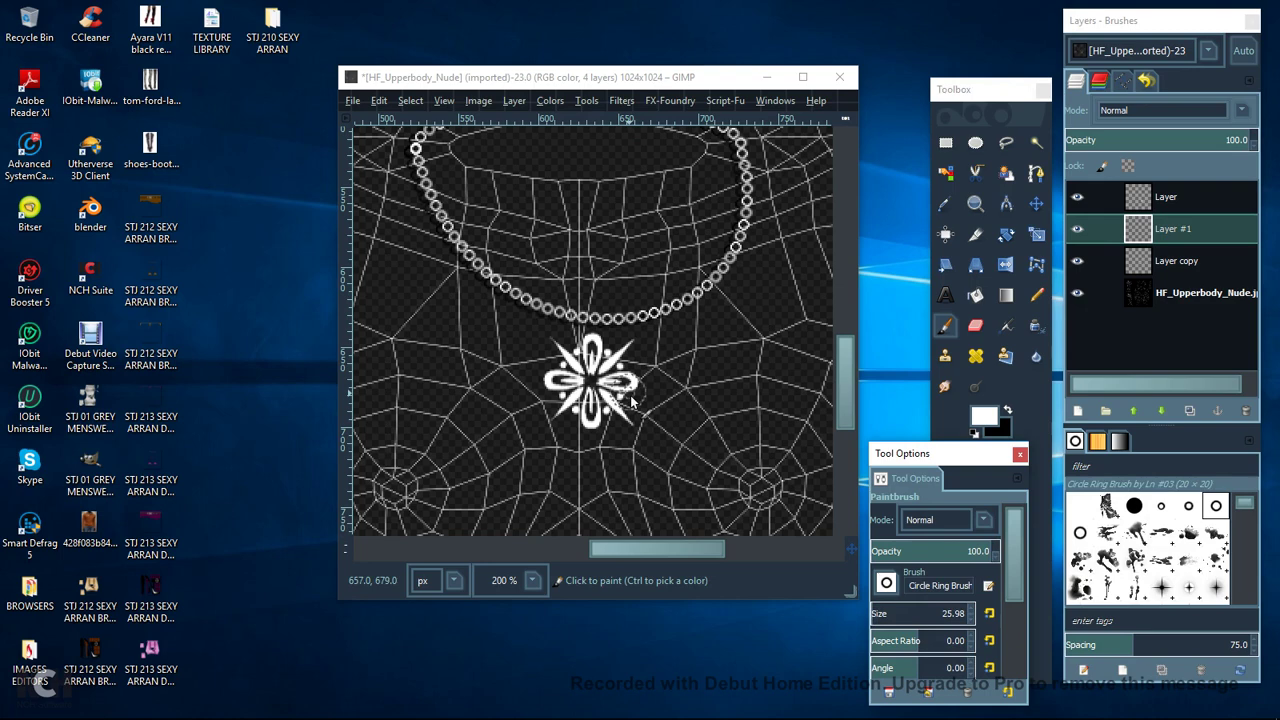
pyautogui.click(973, 619)
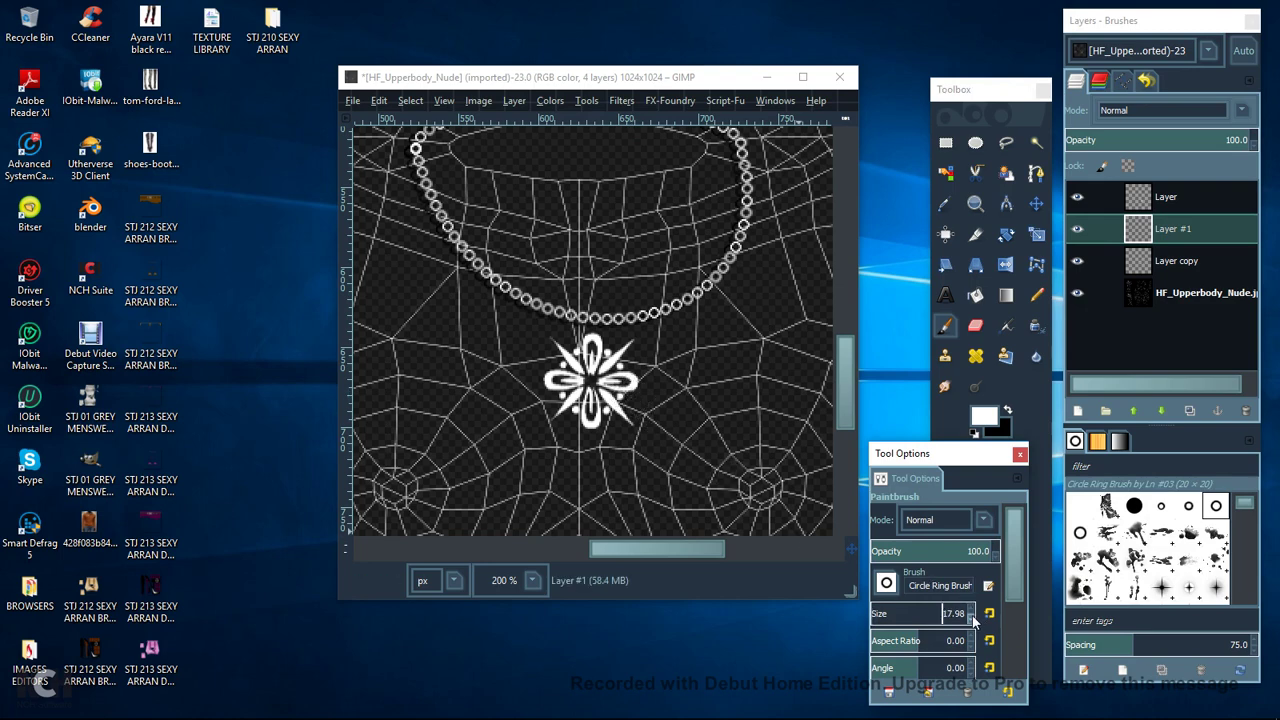
pyautogui.scroll(-1, 953, 619)
pyautogui.click(591, 335)
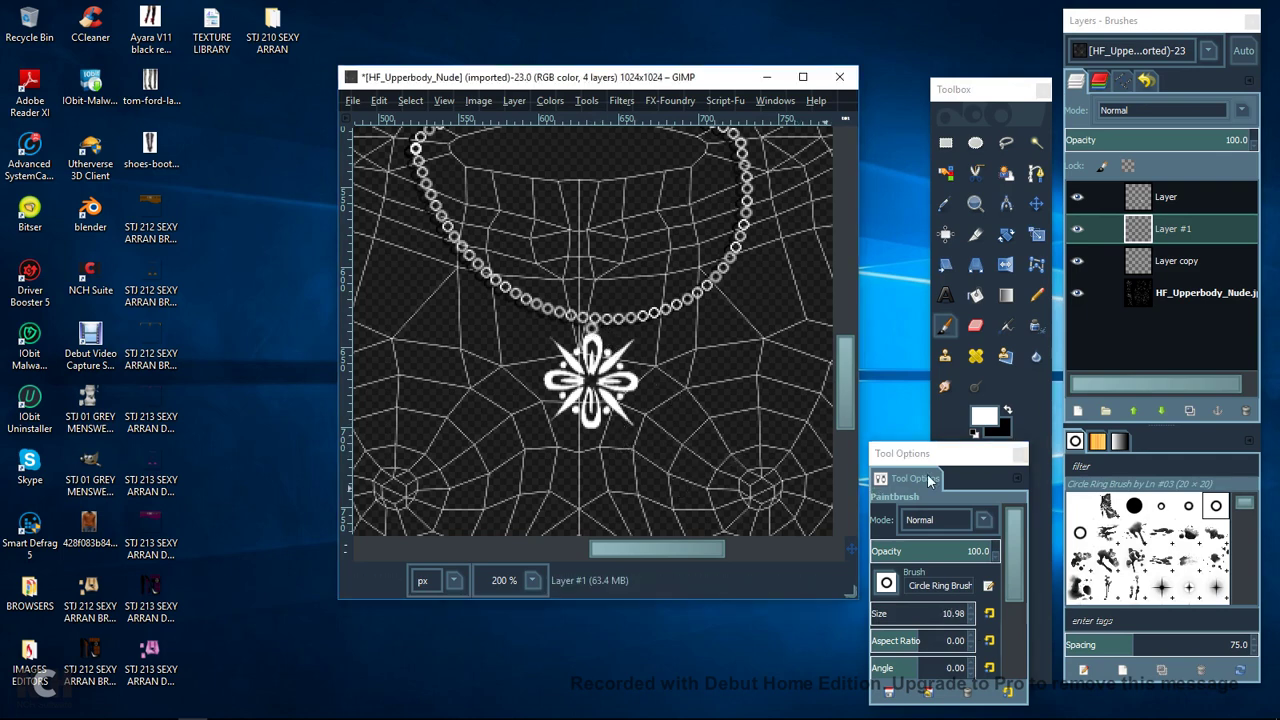
# Invert the ornament layer's colours to white instead of colorizing it.
pyautogui.click(1186, 413)
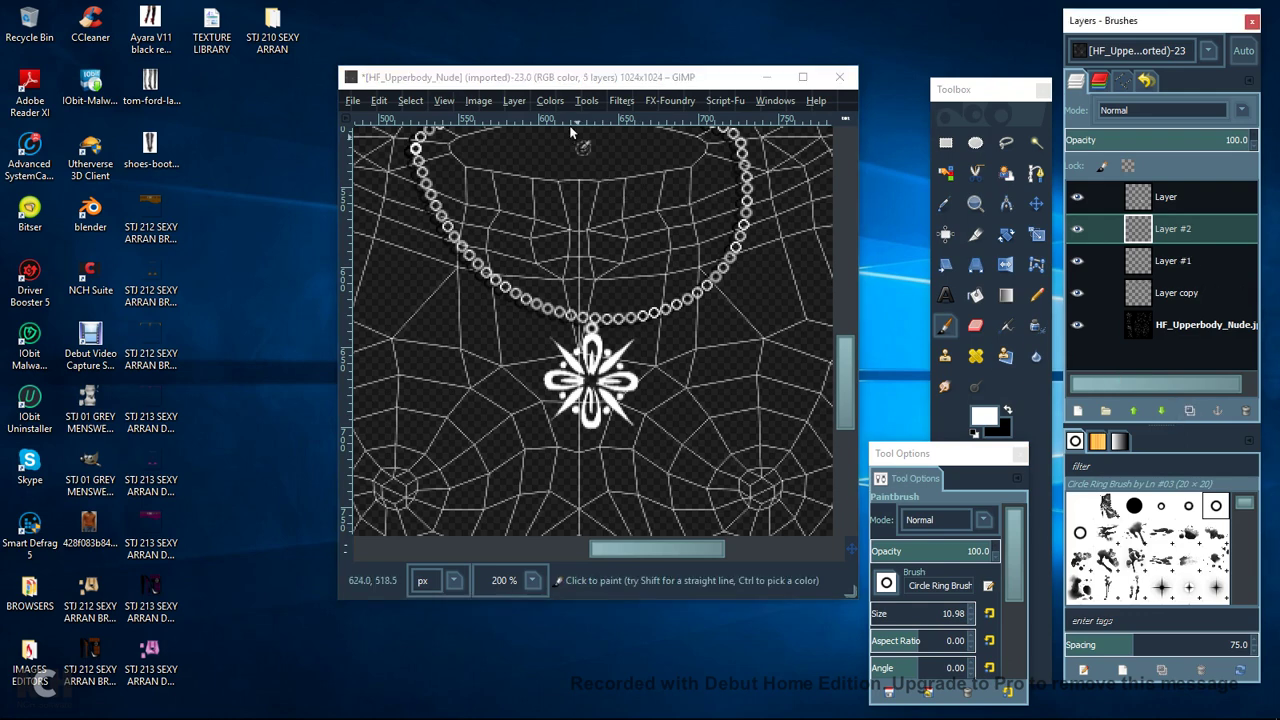
pyautogui.click(550, 101)
pyautogui.click(575, 161)
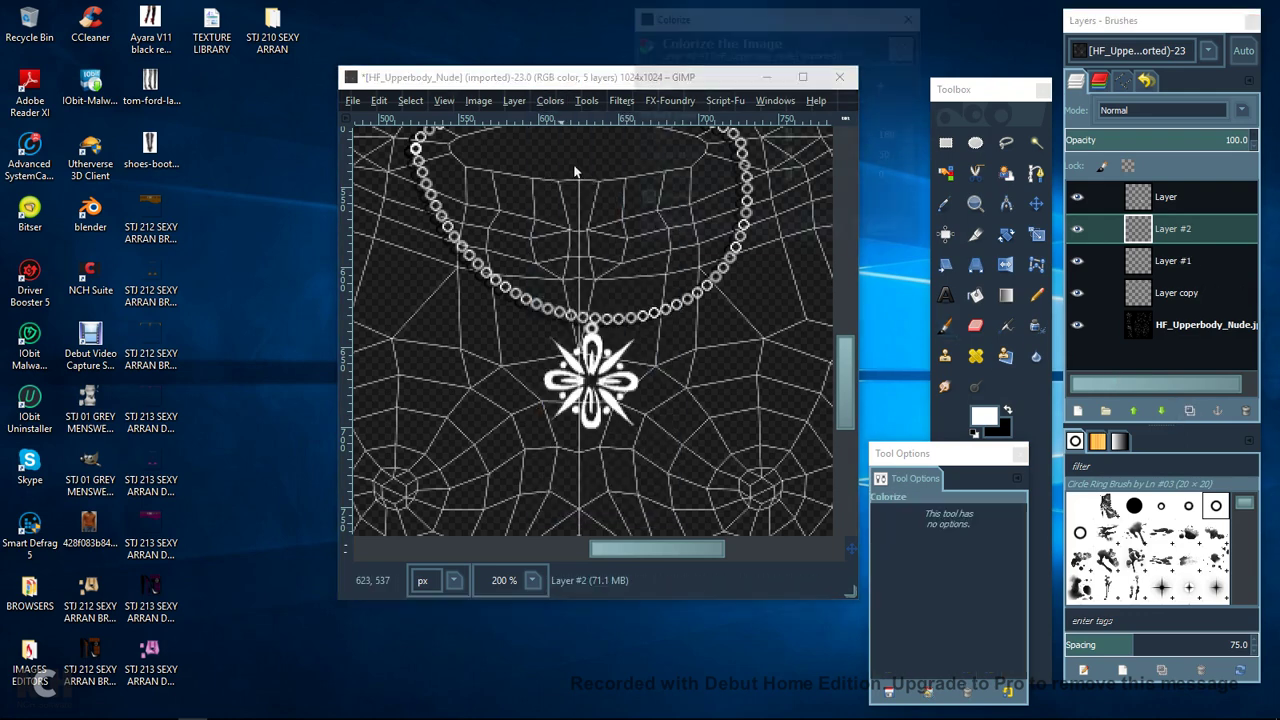
pyautogui.click(886, 232)
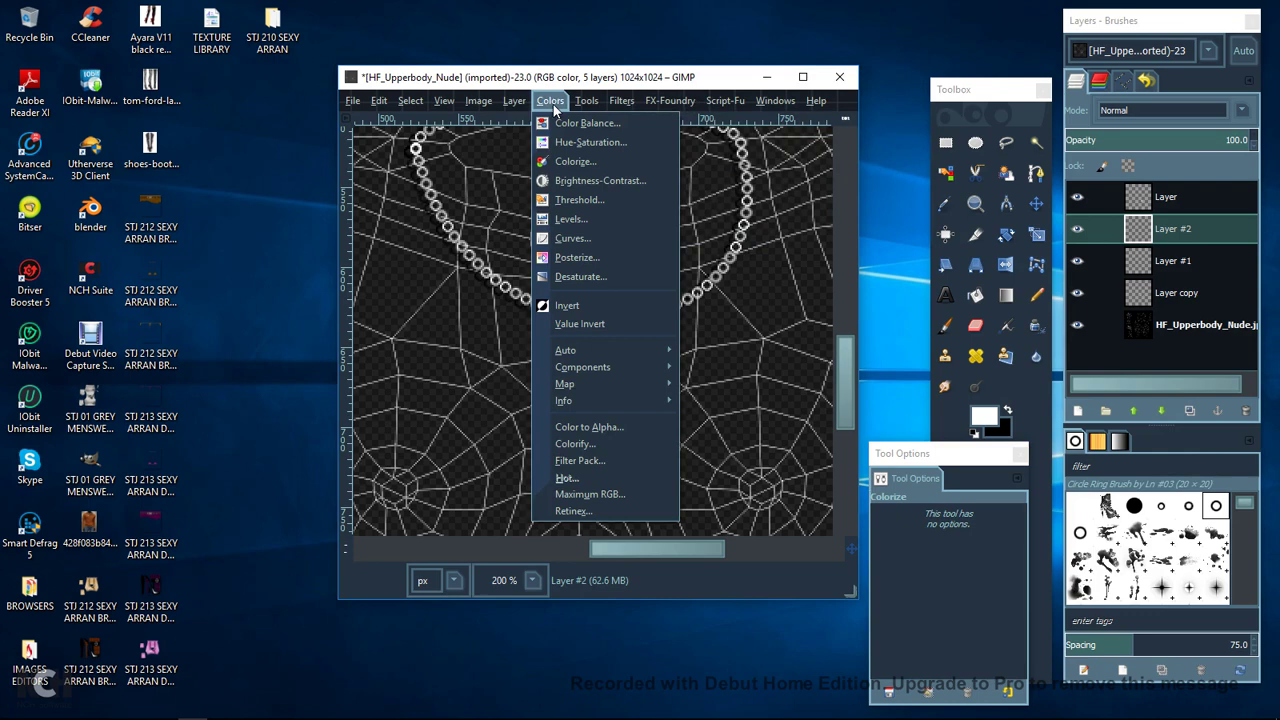
pyautogui.click(601, 307)
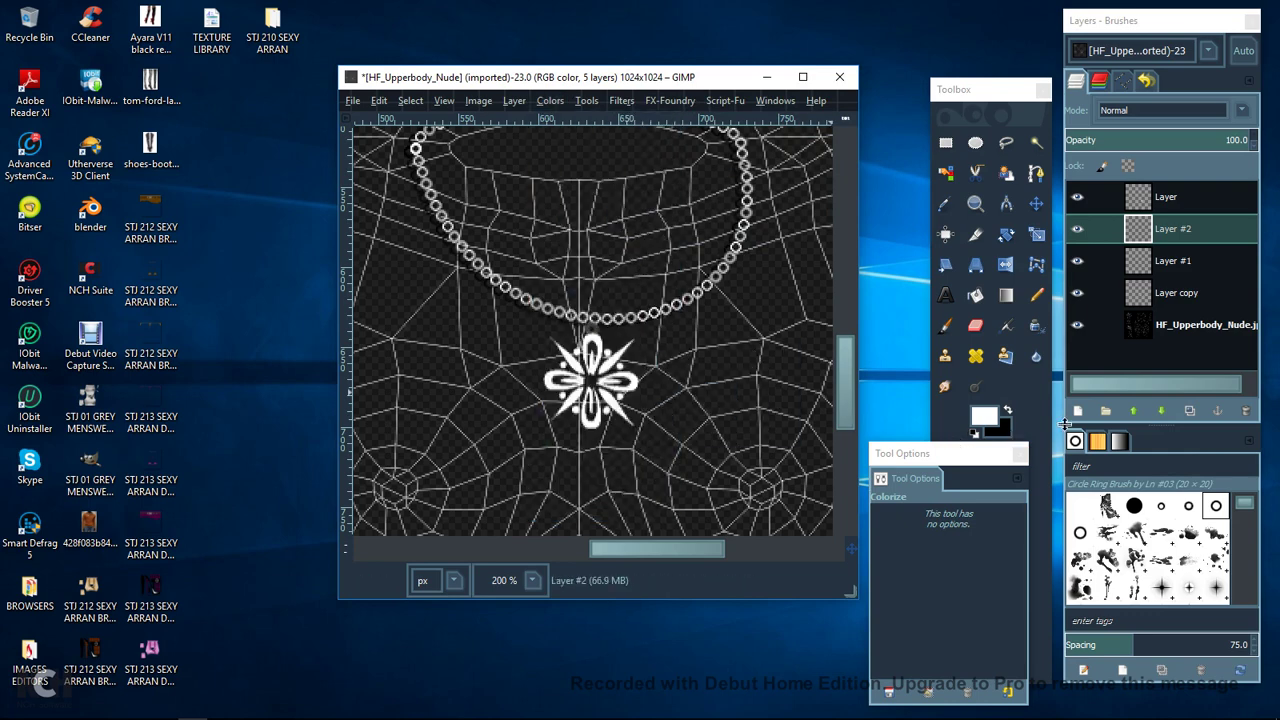
# Lower Layer #2 below Layer #1 and hide the HF_Upperbody_Nude UV wireframe.
pyautogui.click(1160, 411)
pyautogui.click(1077, 325)
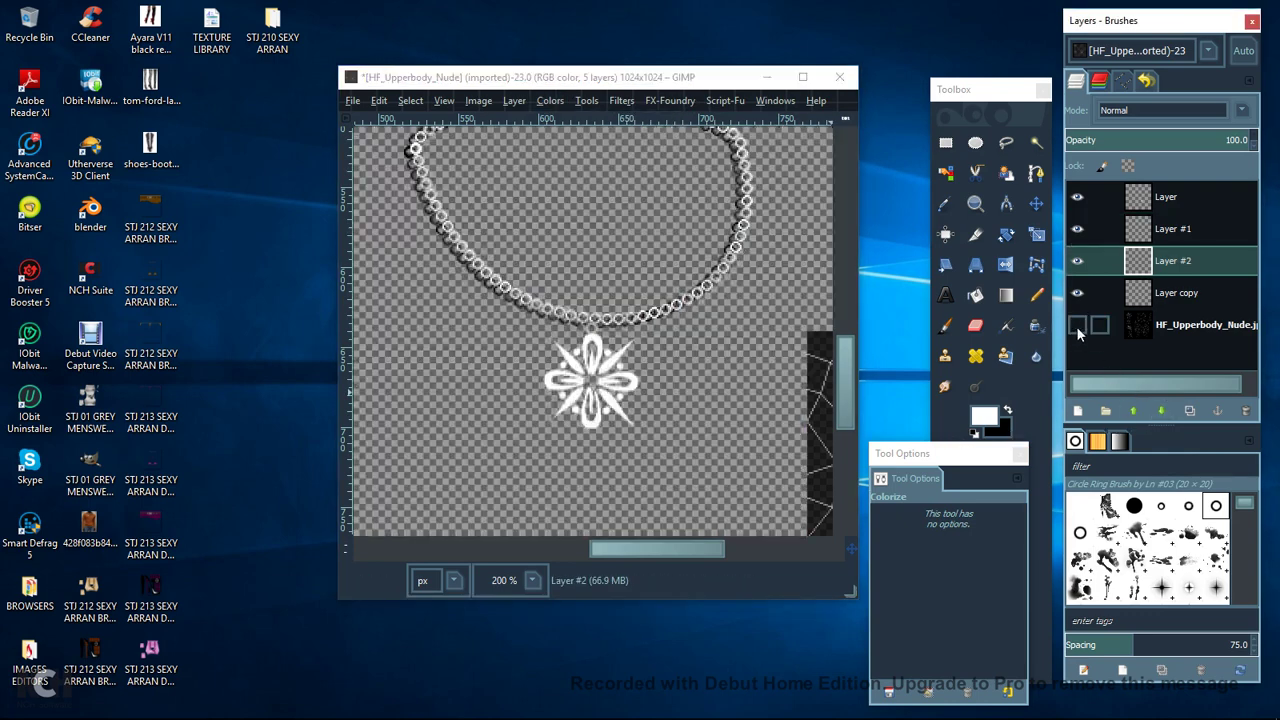
pyautogui.click(1036, 203)
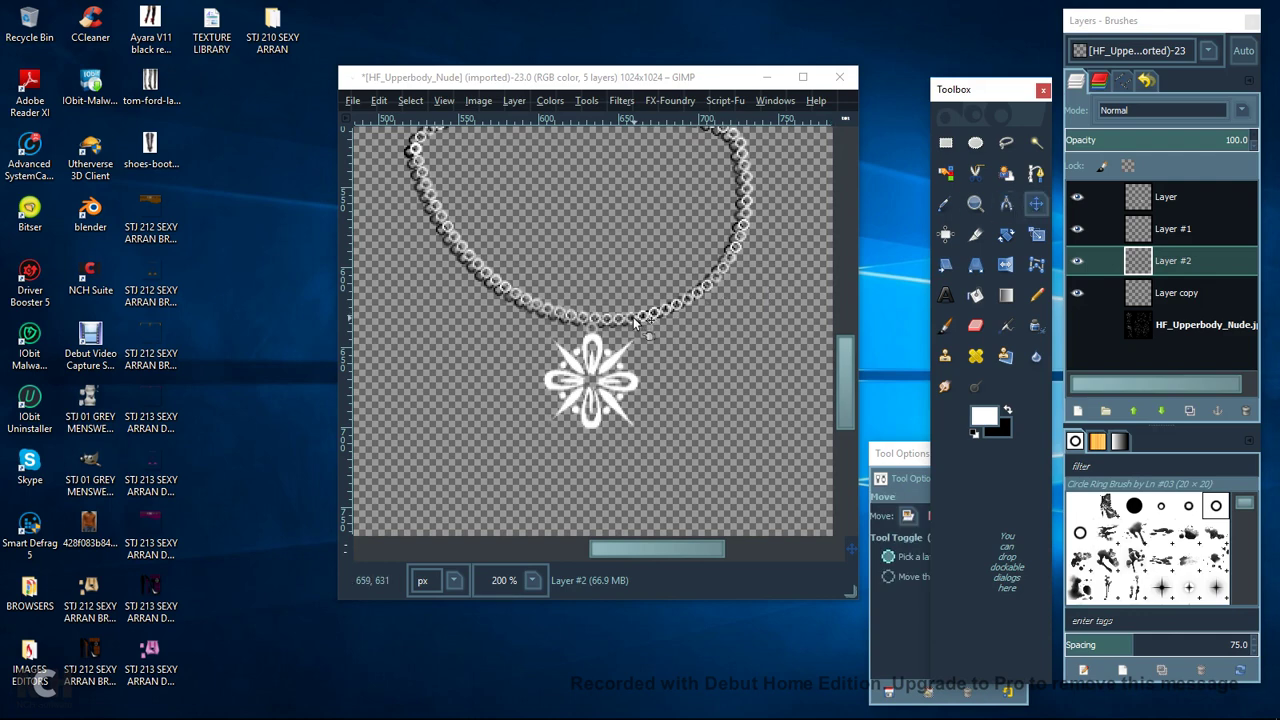
pyautogui.click(601, 330)
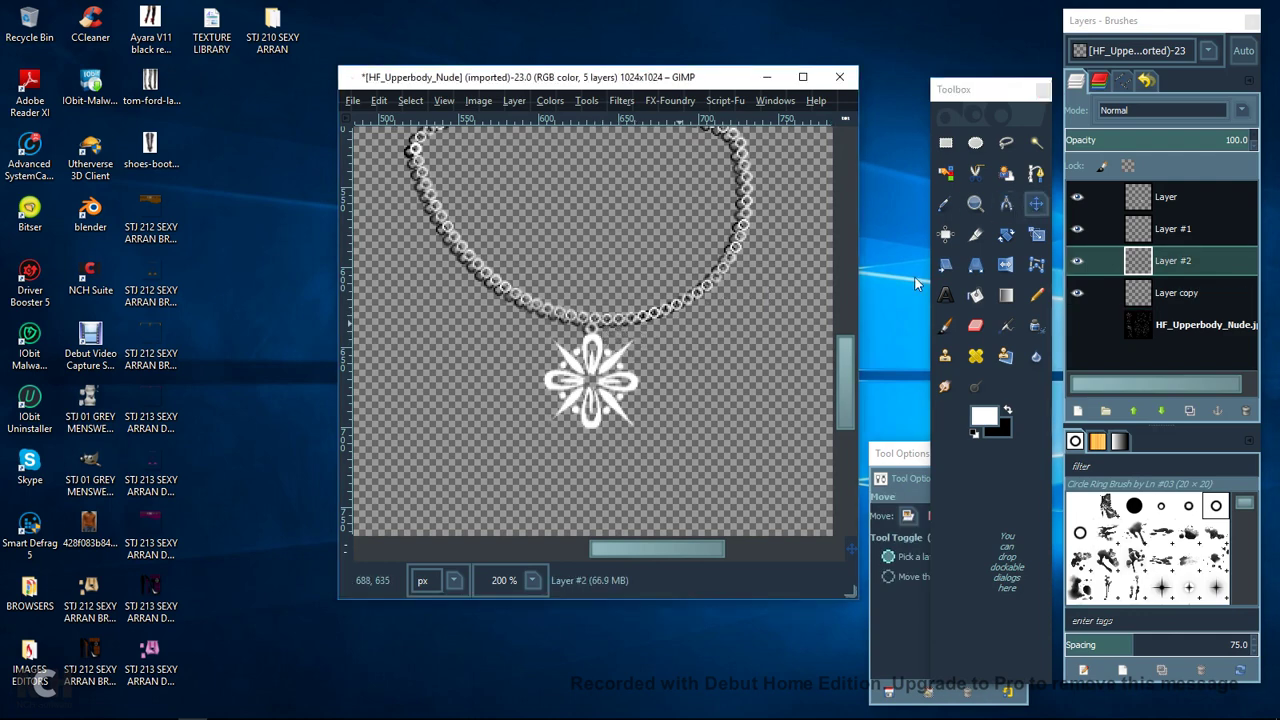
# Delete Layer #1 and merge Layer #2 down into Layer copy.
pyautogui.rightClick(1196, 232)
pyautogui.click(1140, 348)
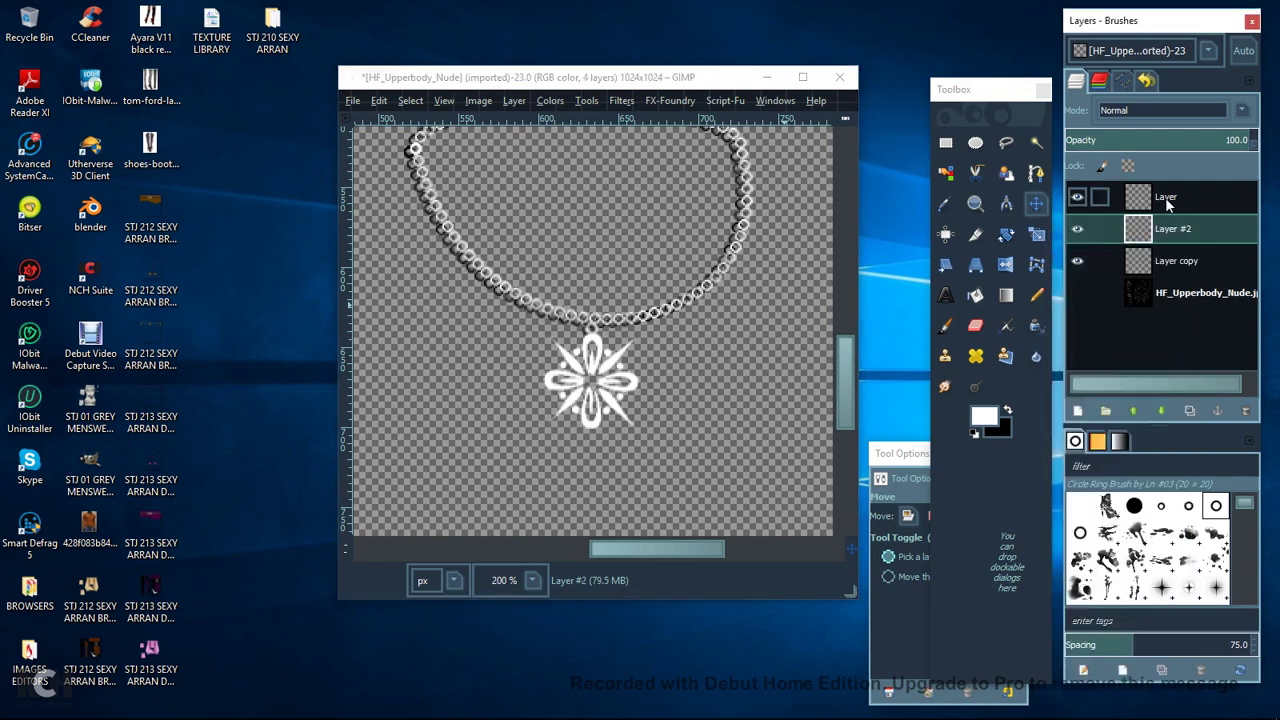
pyautogui.rightClick(1164, 230)
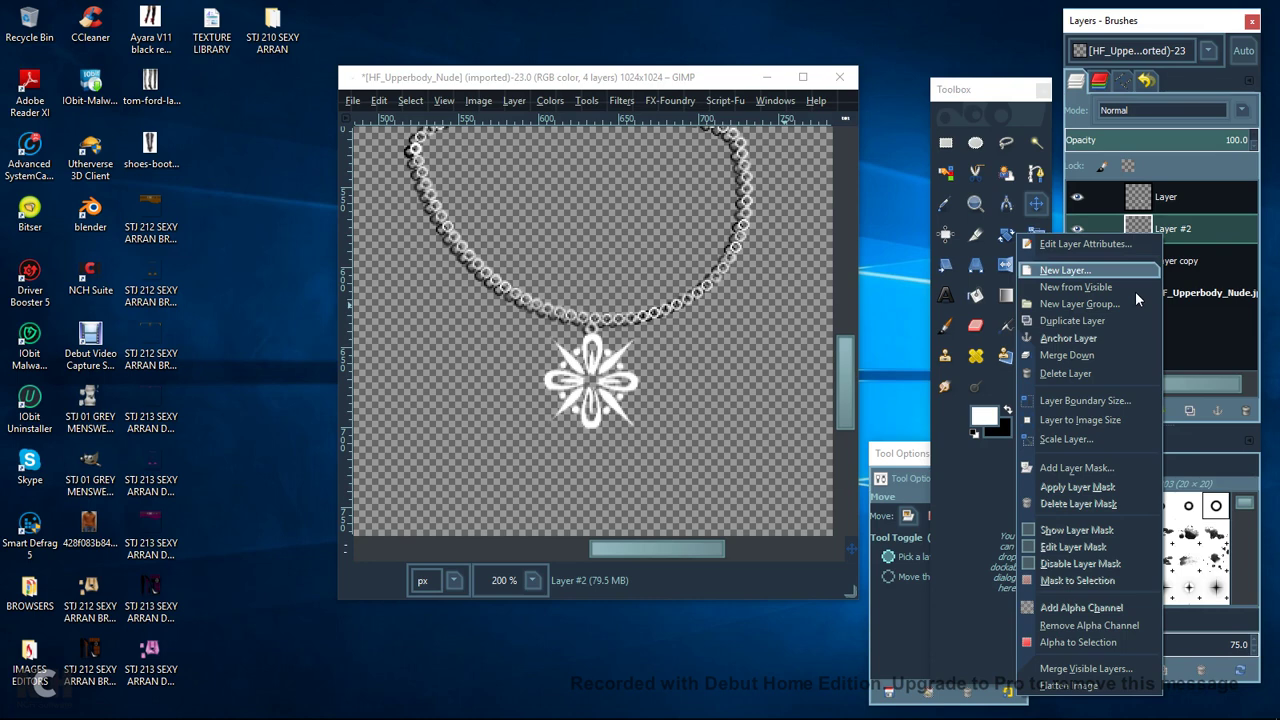
pyautogui.click(1110, 354)
pyautogui.click(1079, 229)
pyautogui.click(1079, 229)
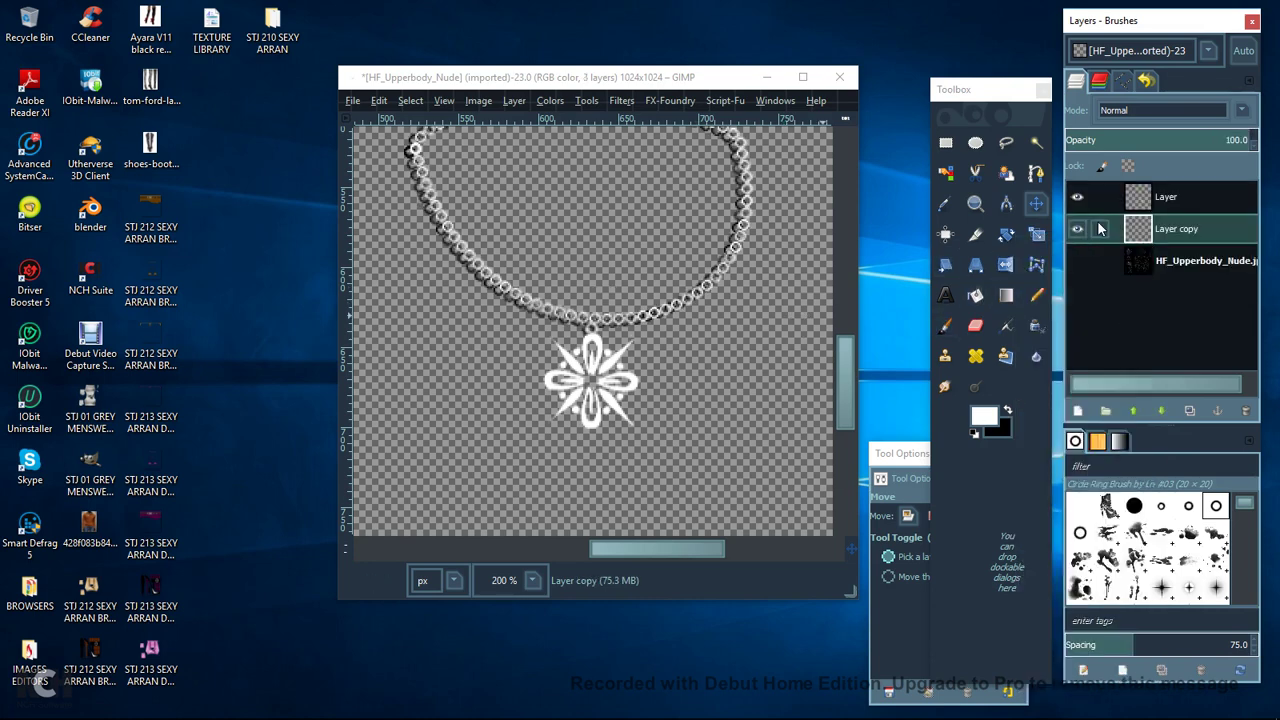
pyautogui.click(1078, 230)
pyautogui.click(1077, 229)
pyautogui.click(617, 100)
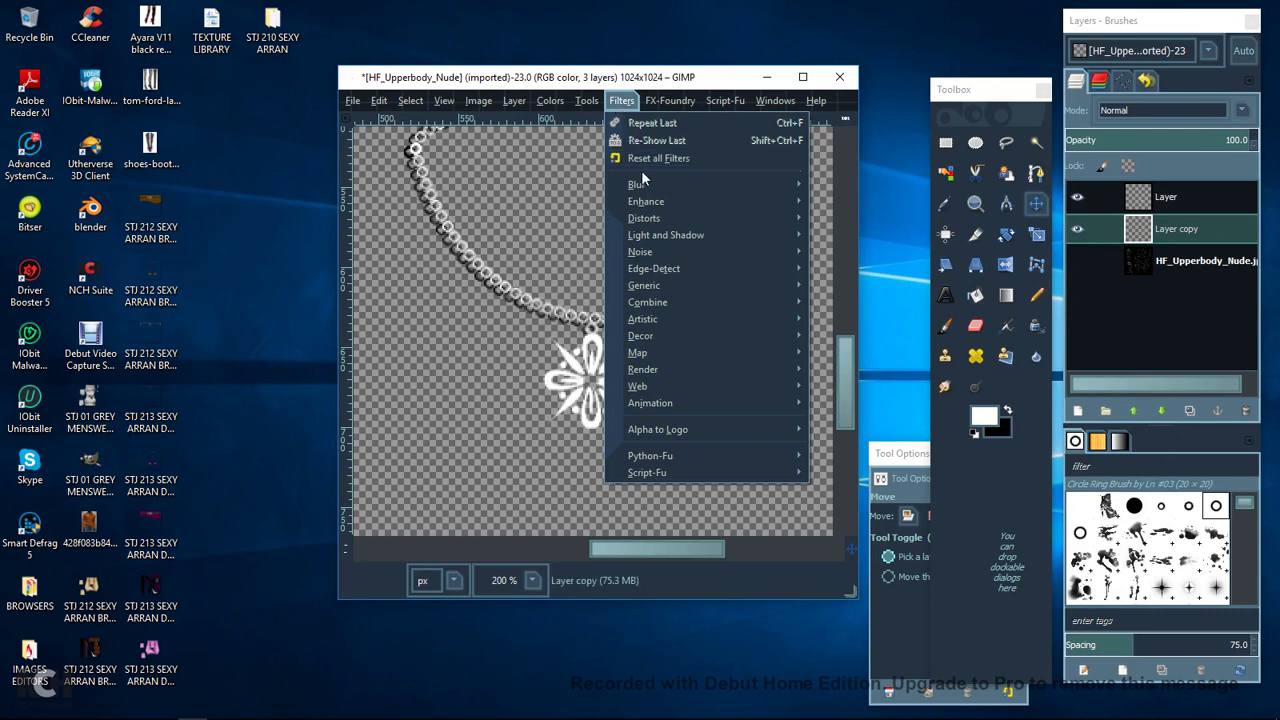
# Sharpen the necklace copy with Enhance > Sharpen at strength 78.
pyautogui.moveTo(777, 201)
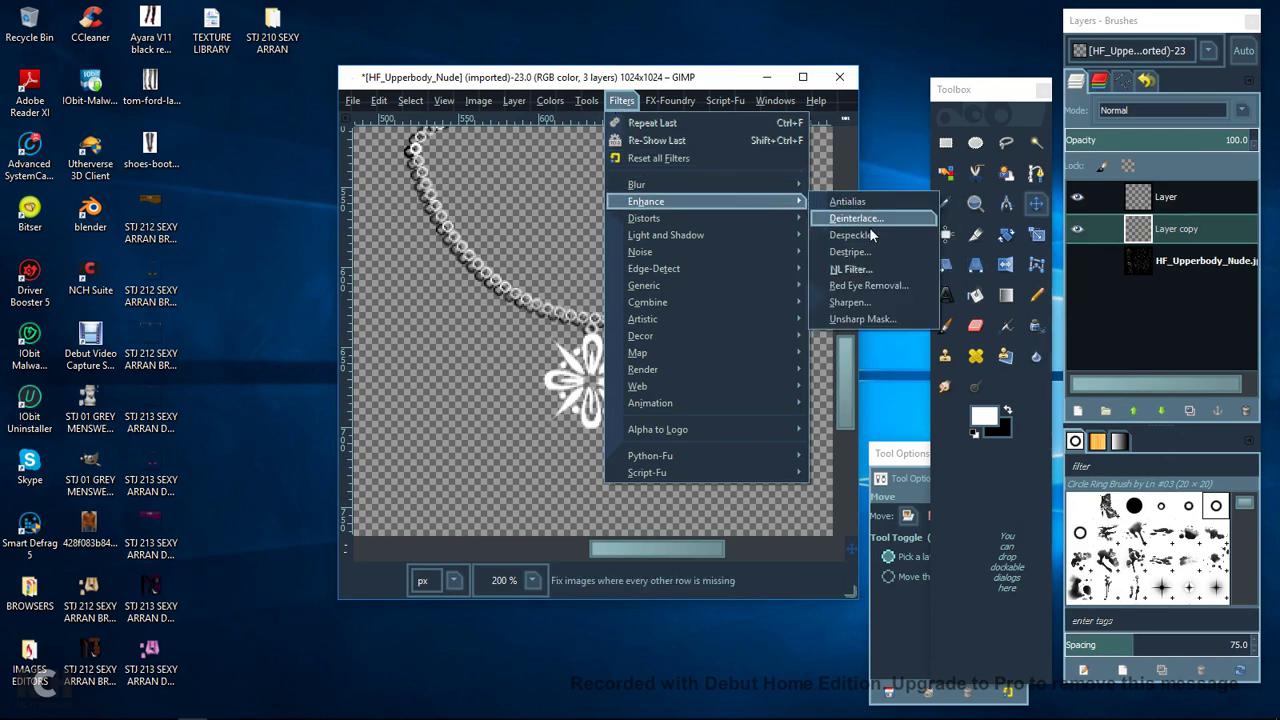
pyautogui.click(849, 303)
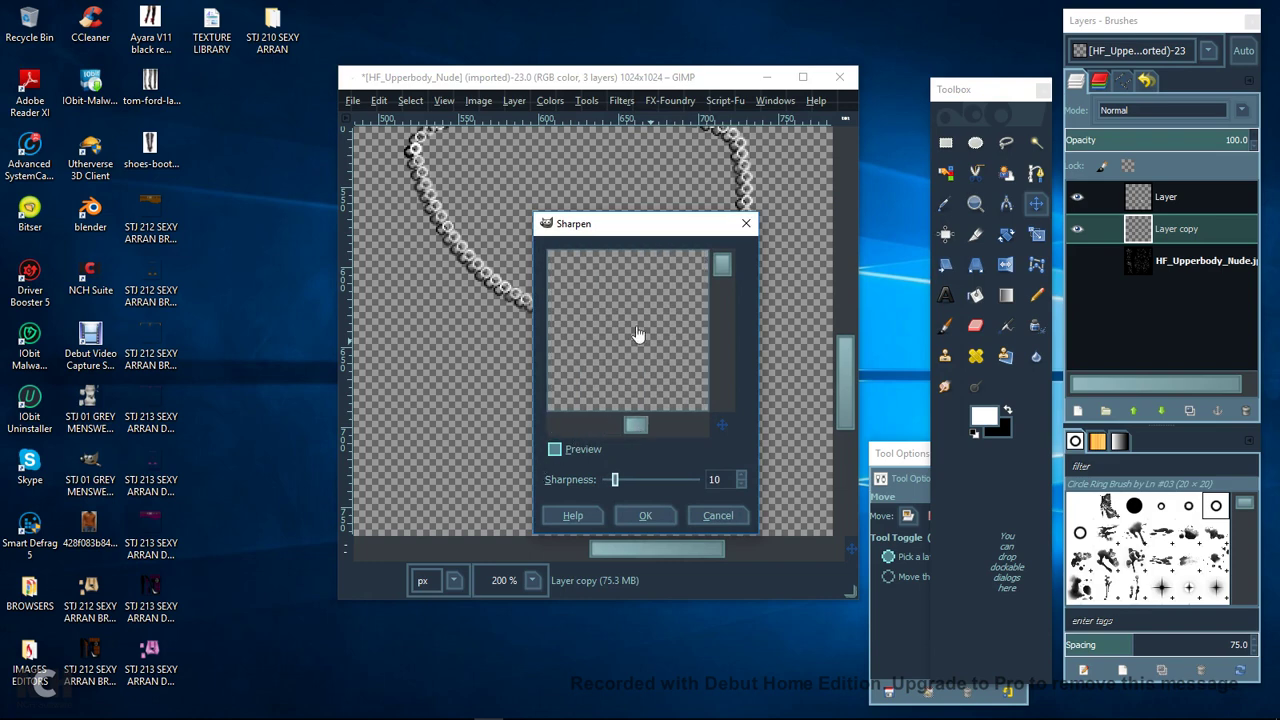
pyautogui.scroll(-4, 638, 335)
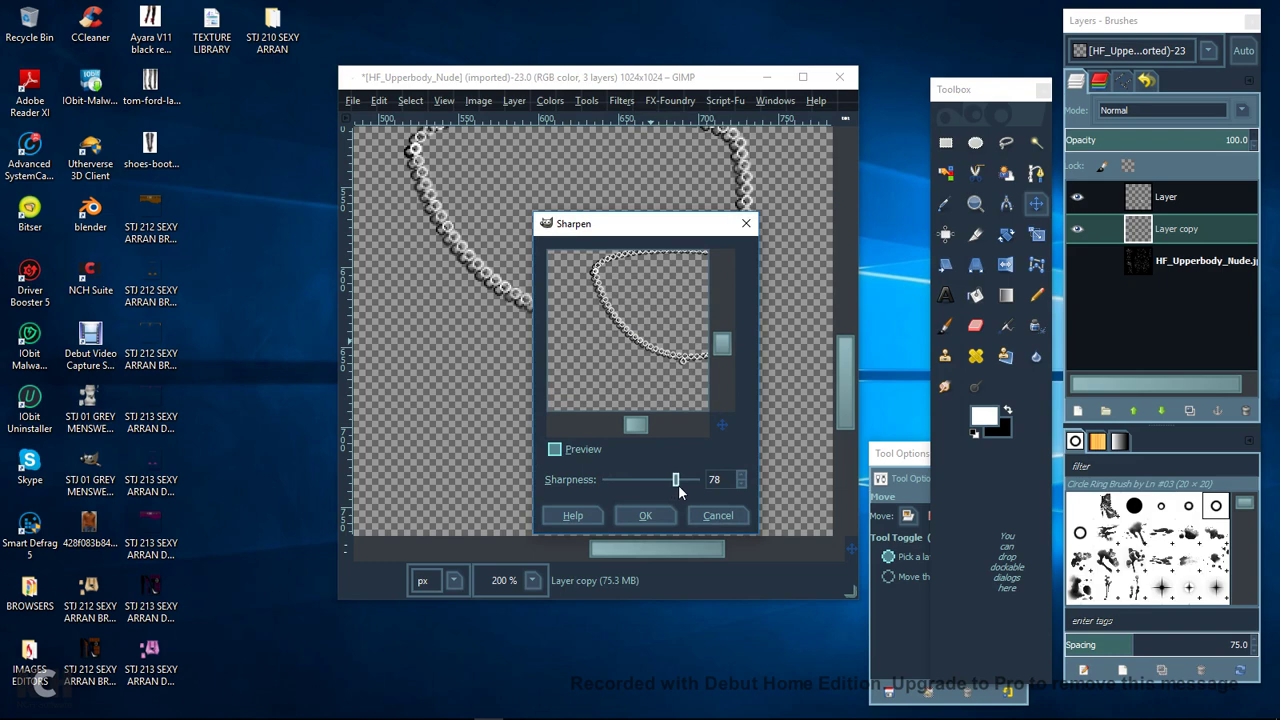
pyautogui.click(664, 510)
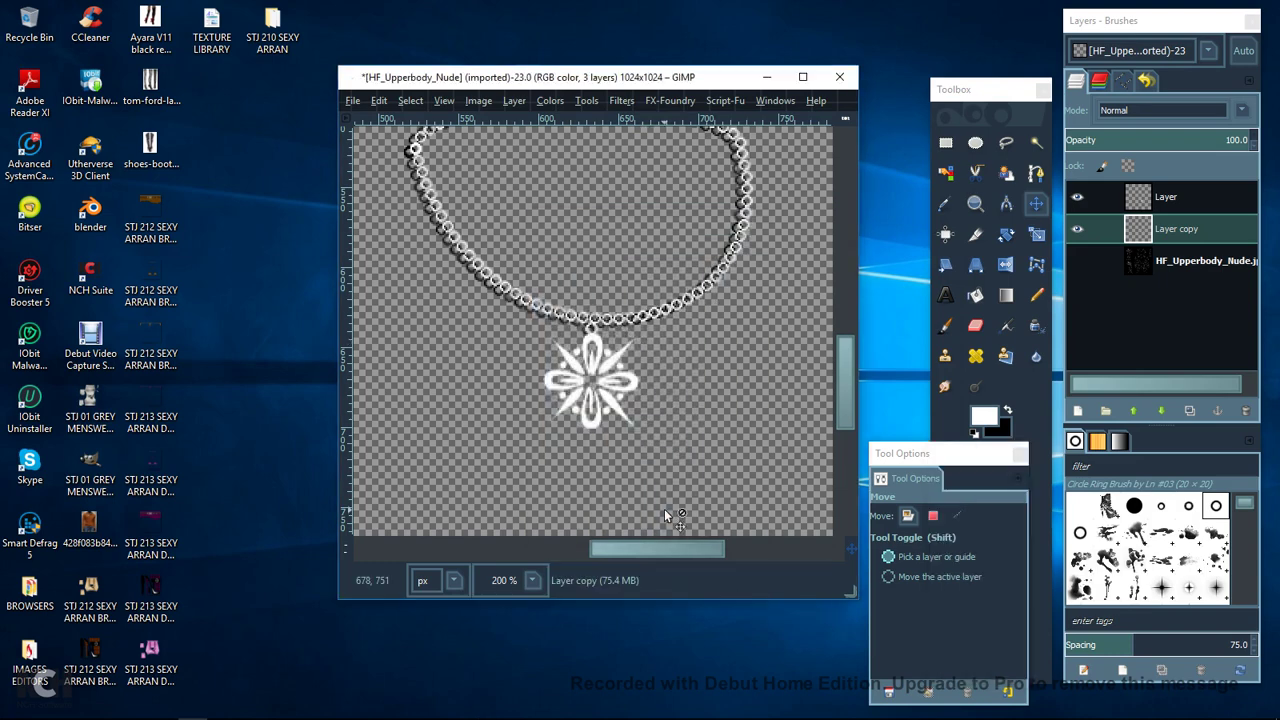
# Duplicate the top necklace layer as Layer copy #1.
pyautogui.click(1180, 197)
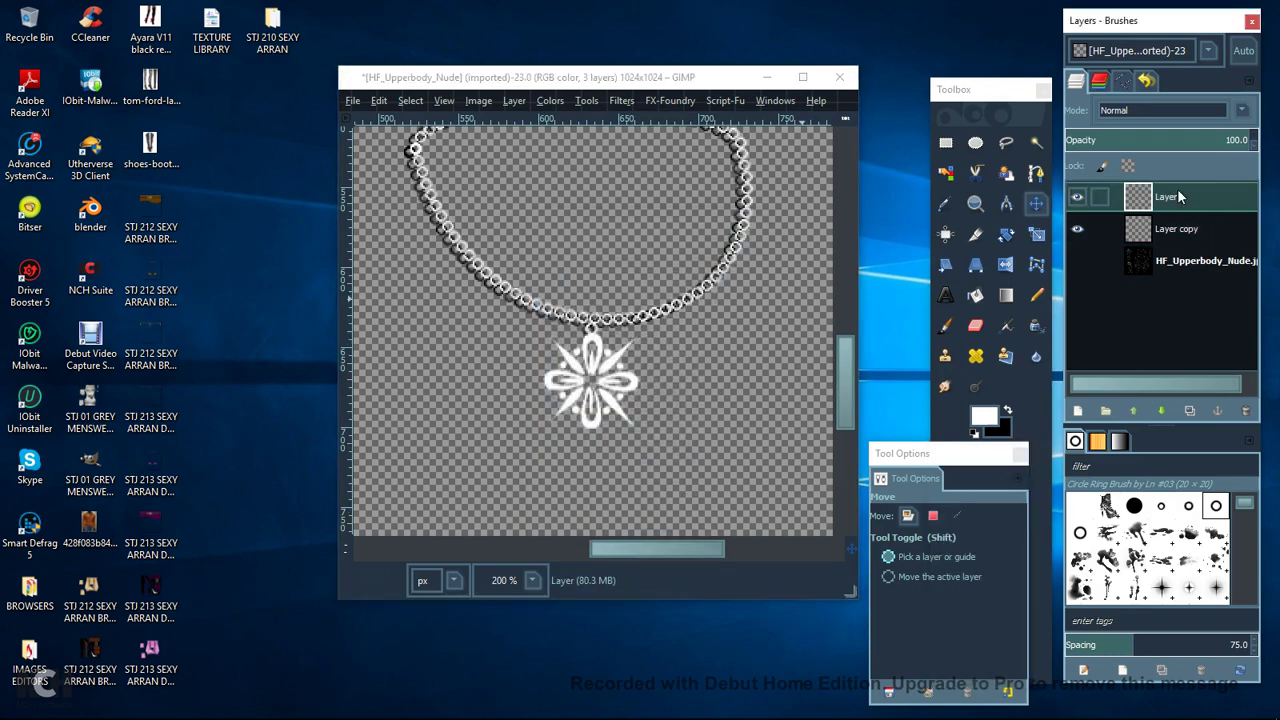
pyautogui.click(1077, 198)
pyautogui.click(1077, 198)
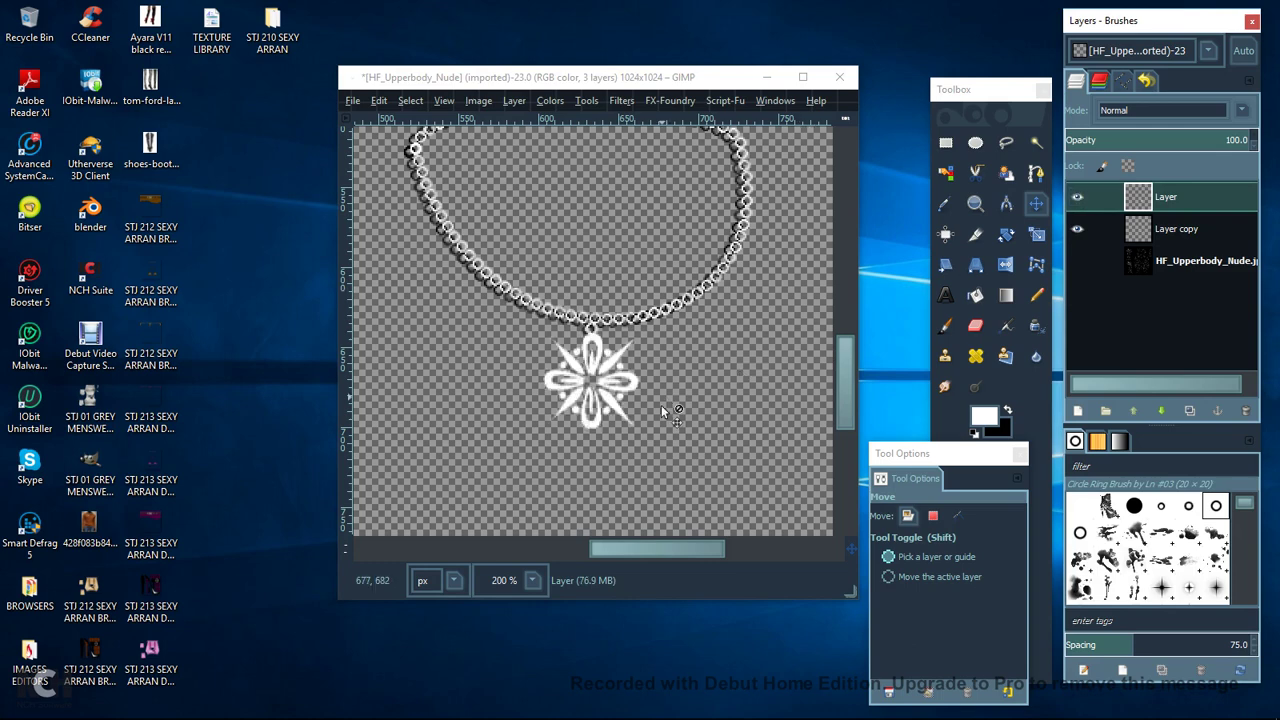
pyautogui.click(1189, 411)
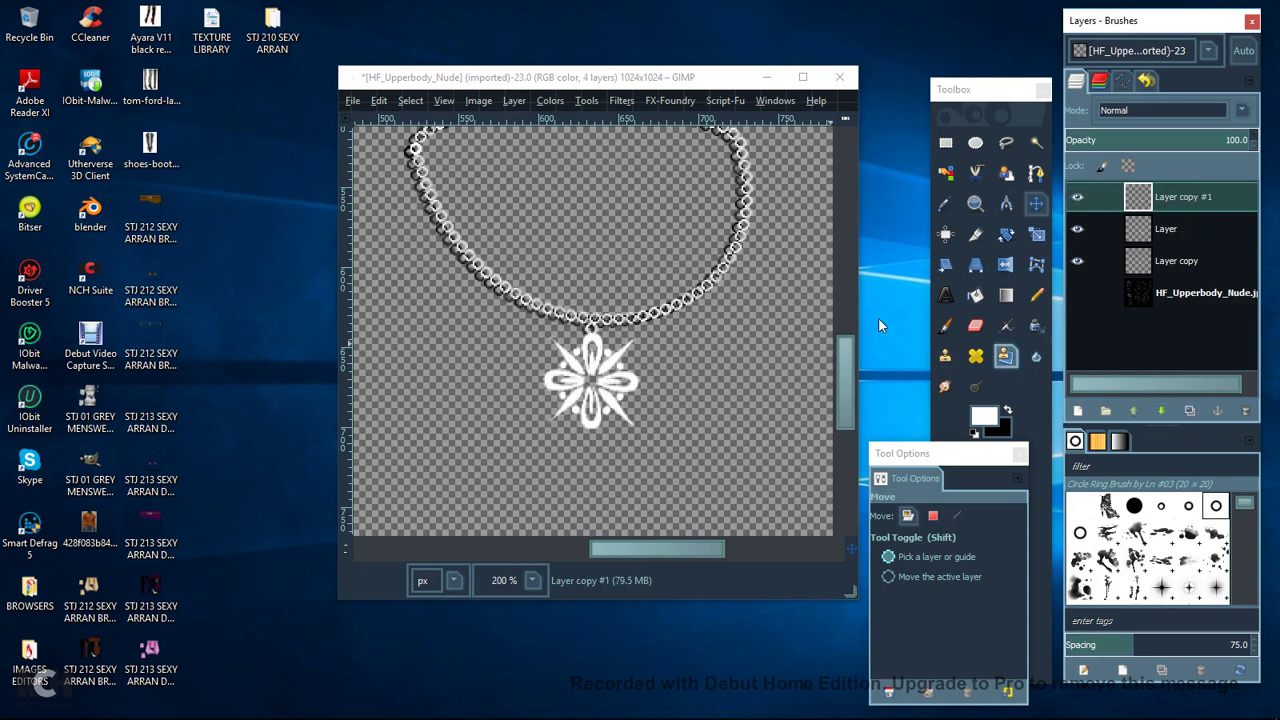
# Invert the duplicate to black, lower it below Layer, and nudge it left and down.
pyautogui.click(551, 103)
pyautogui.click(575, 306)
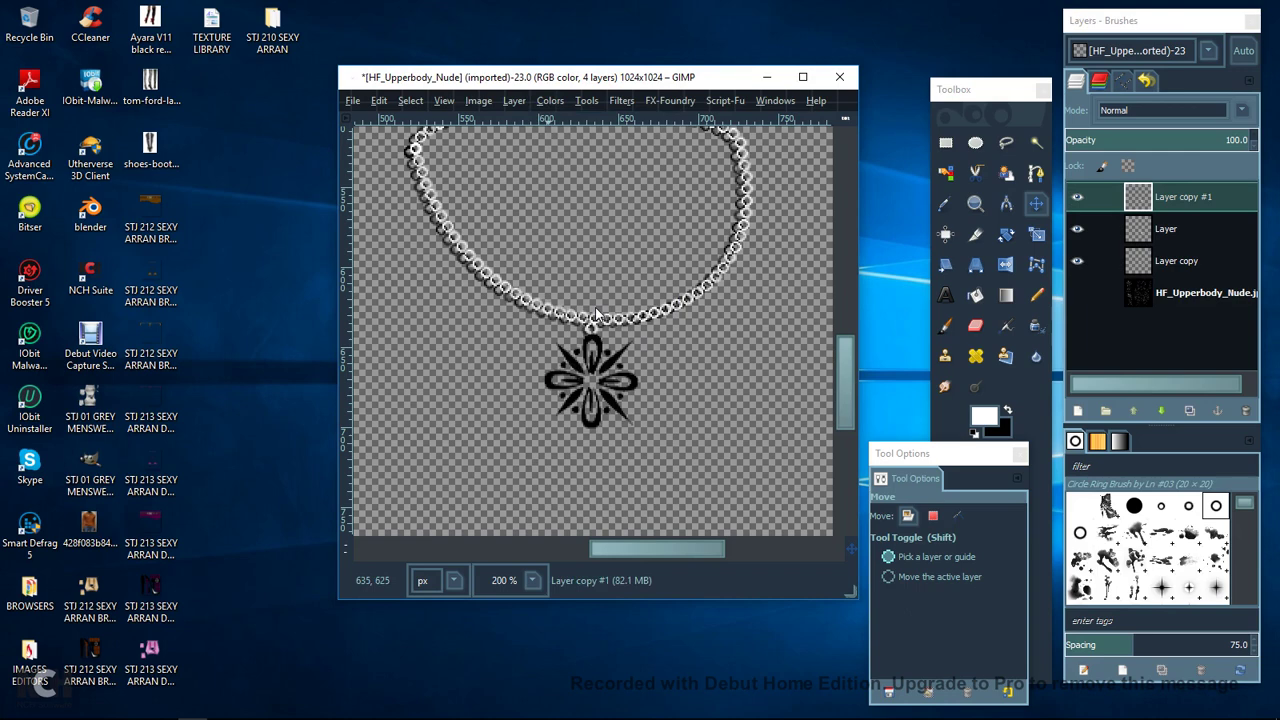
pyautogui.click(1161, 411)
pyautogui.click(1036, 203)
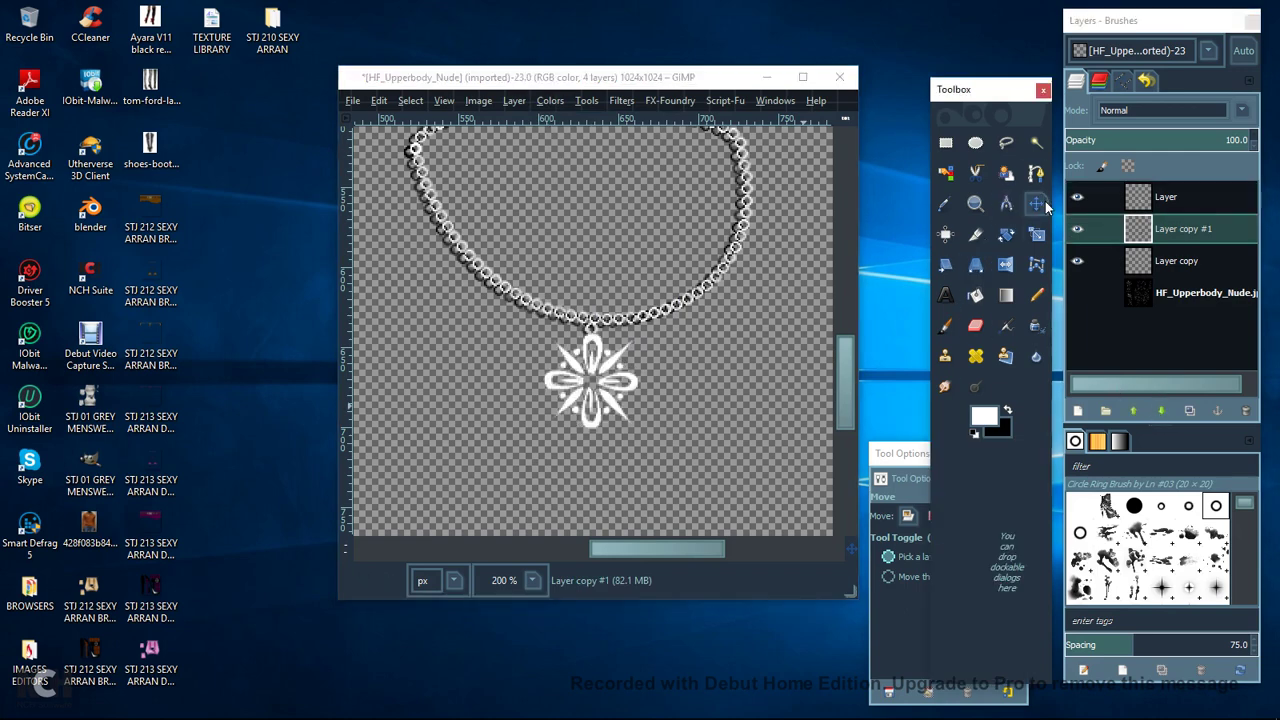
pyautogui.click(619, 405)
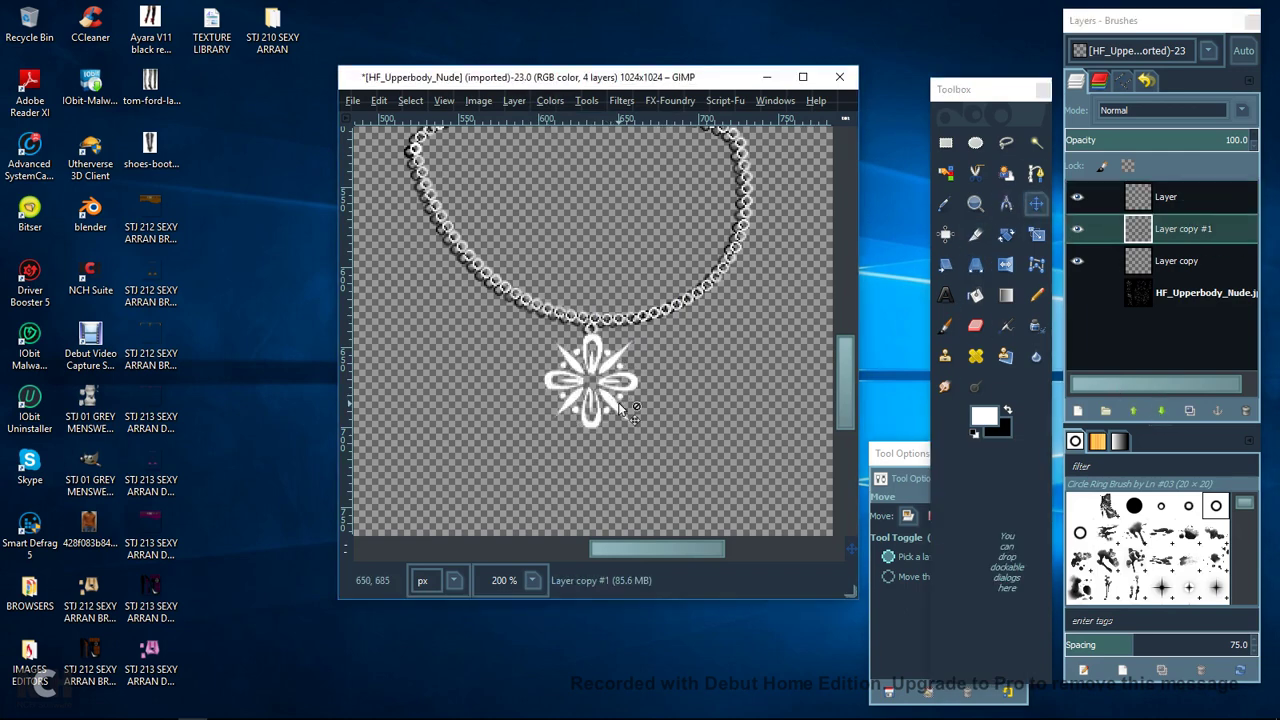
pyautogui.press('Left')
pyautogui.press('Down')
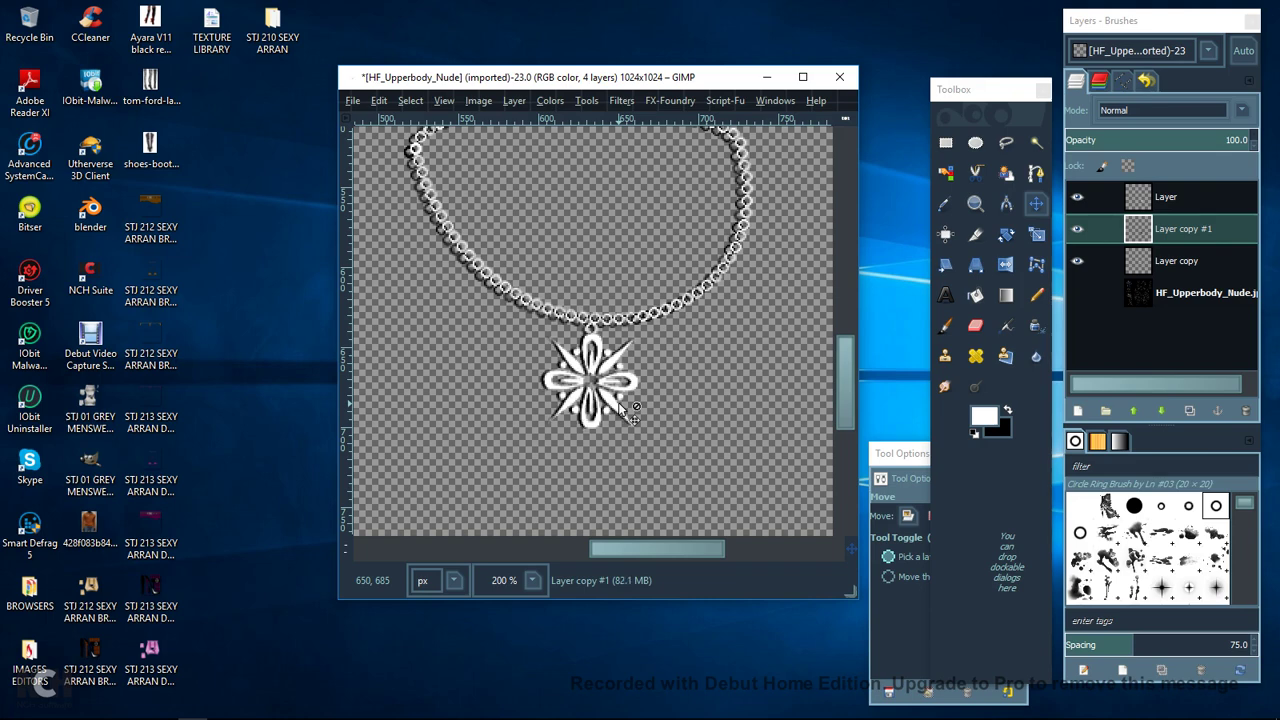
pyautogui.press('Left')
pyautogui.press('Left')
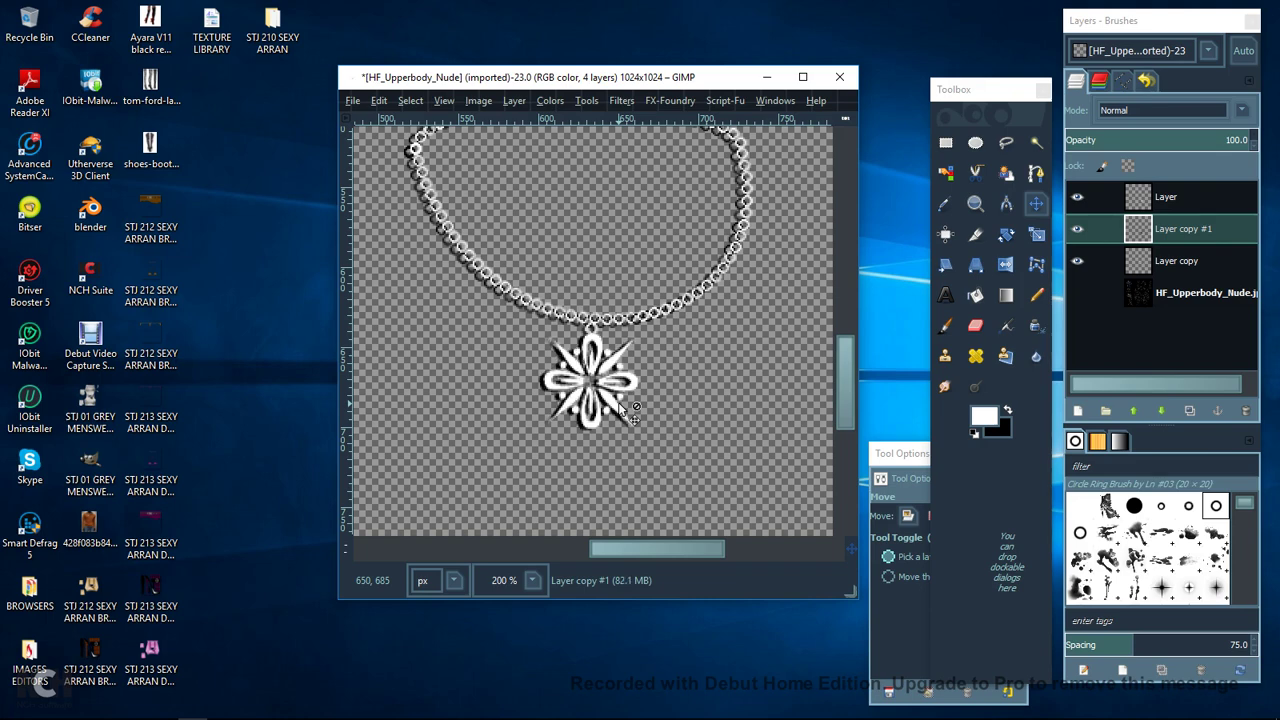
# Apply a 5 px Gaussian blur to the black shadow copy.
pyautogui.click(627, 102)
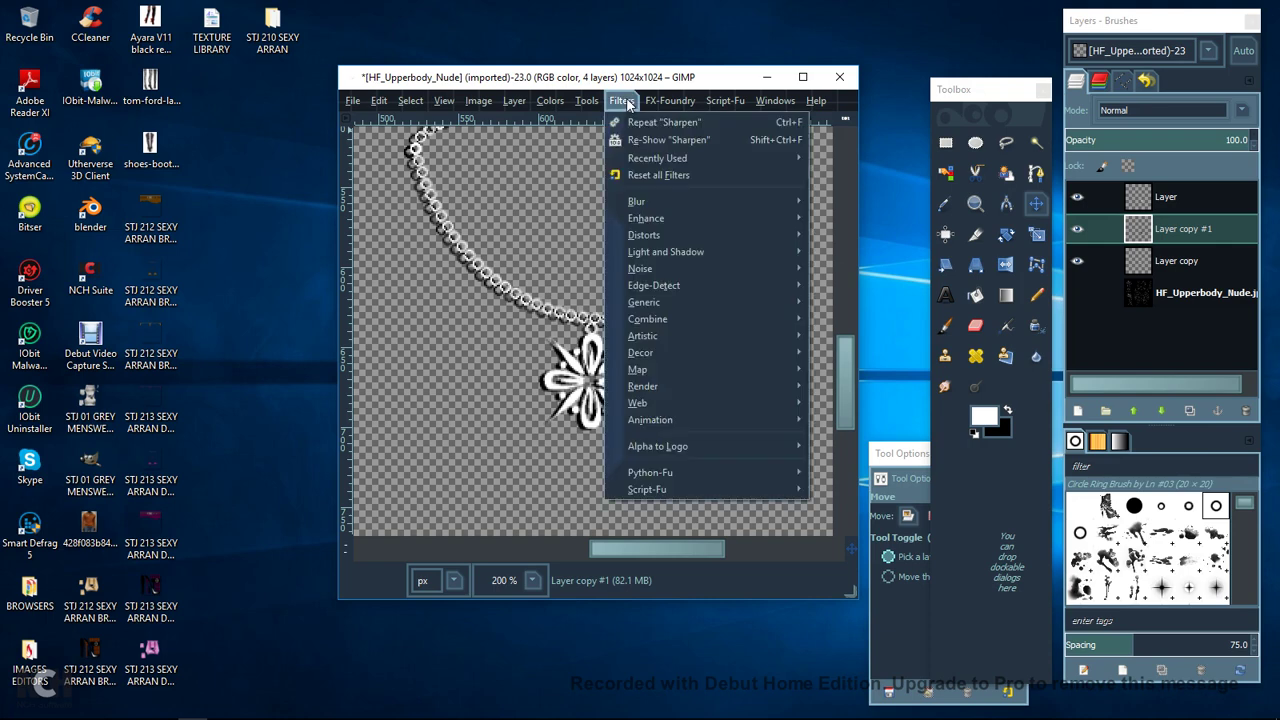
pyautogui.moveTo(669, 200)
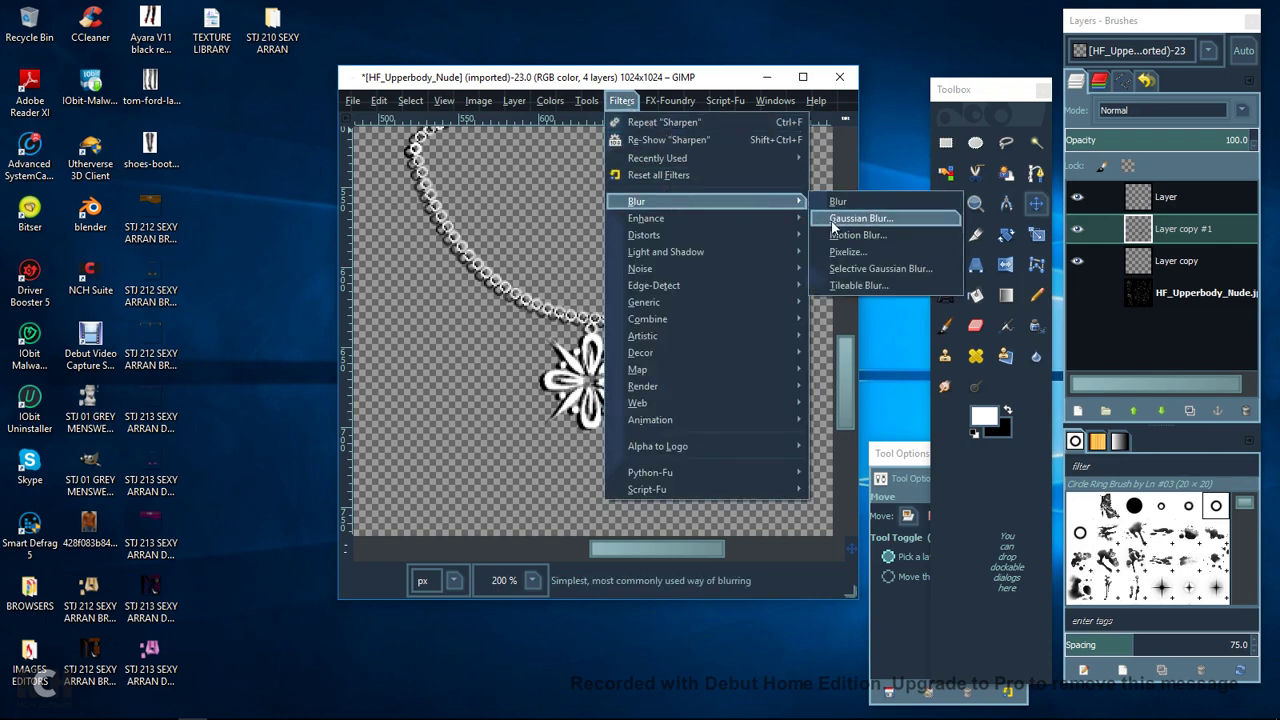
pyautogui.click(832, 221)
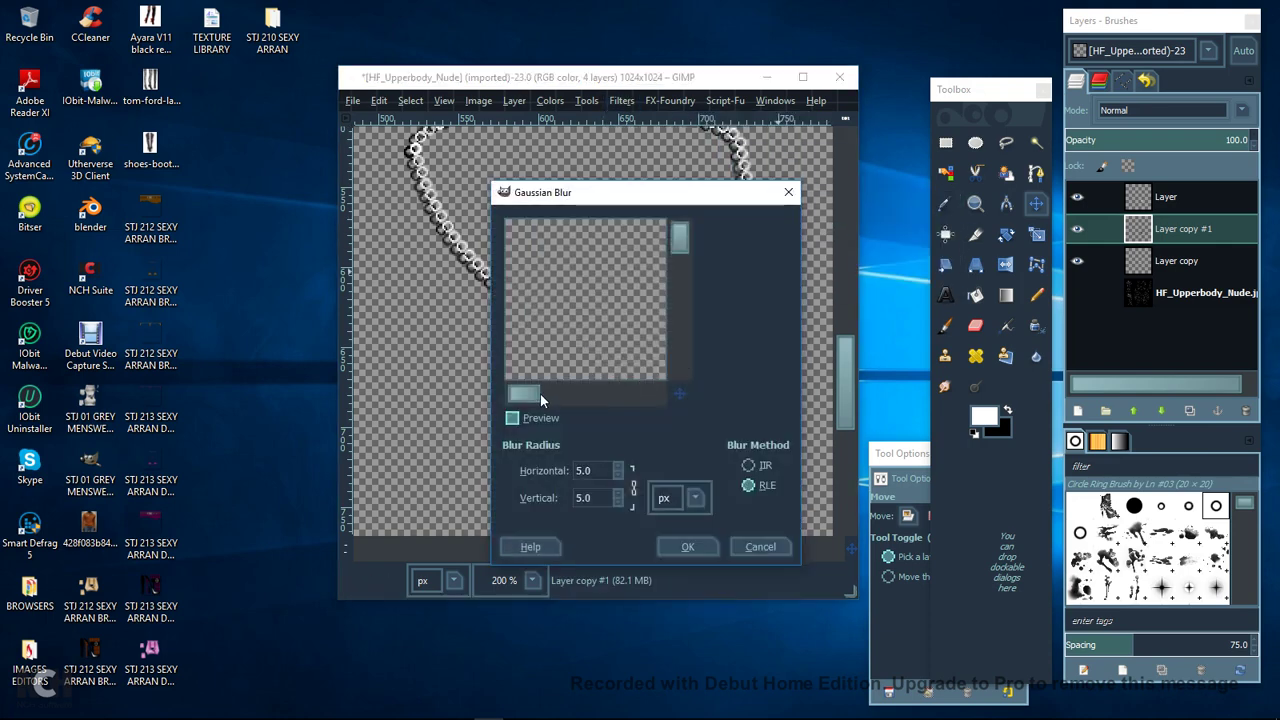
pyautogui.moveTo(540, 397); pyautogui.dragTo(603, 344)
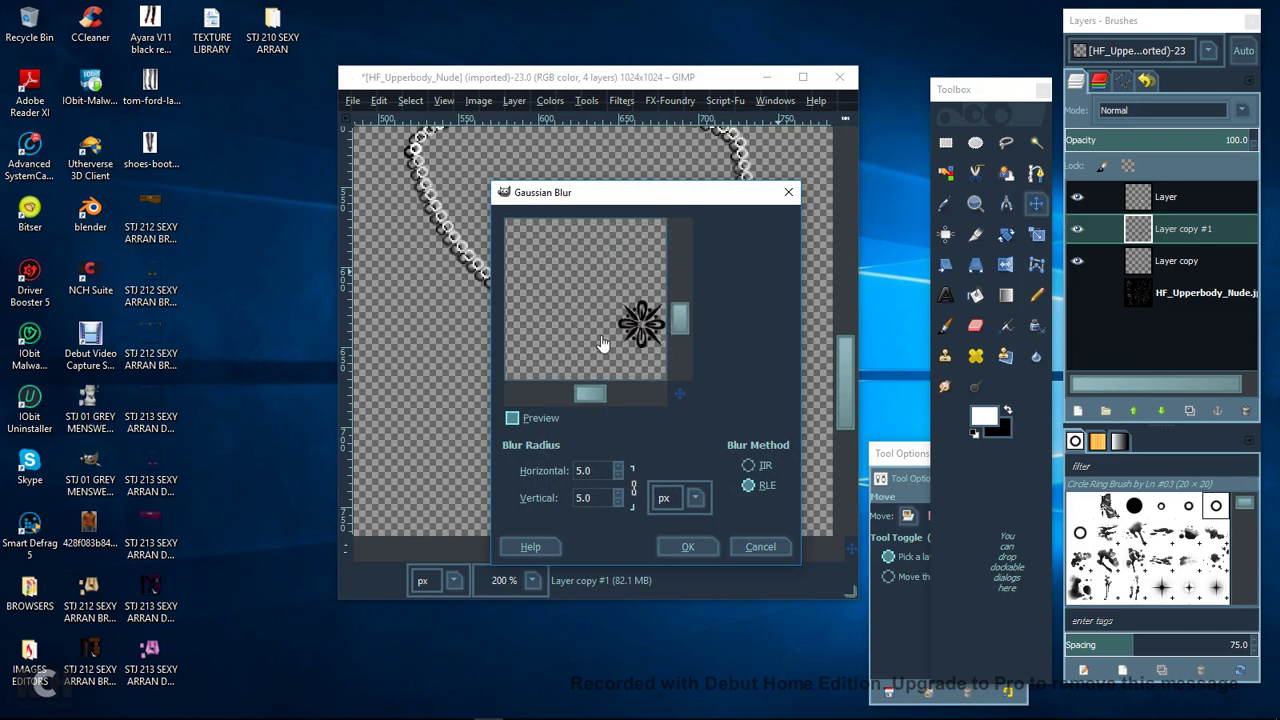
pyautogui.click(685, 543)
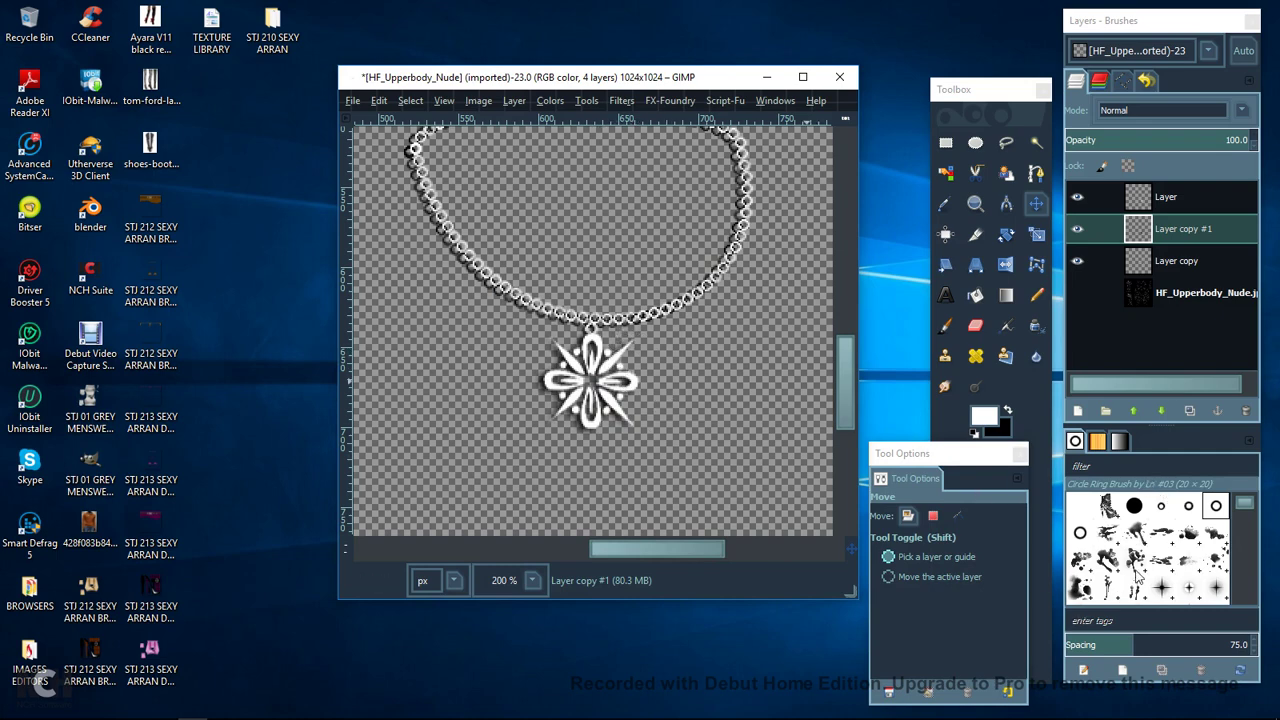
pyautogui.scroll(-3, 1140, 575)
# Add a transparent layer above the necklace and pick the 00_star008 Paintbrush brush.
pyautogui.click(1163, 197)
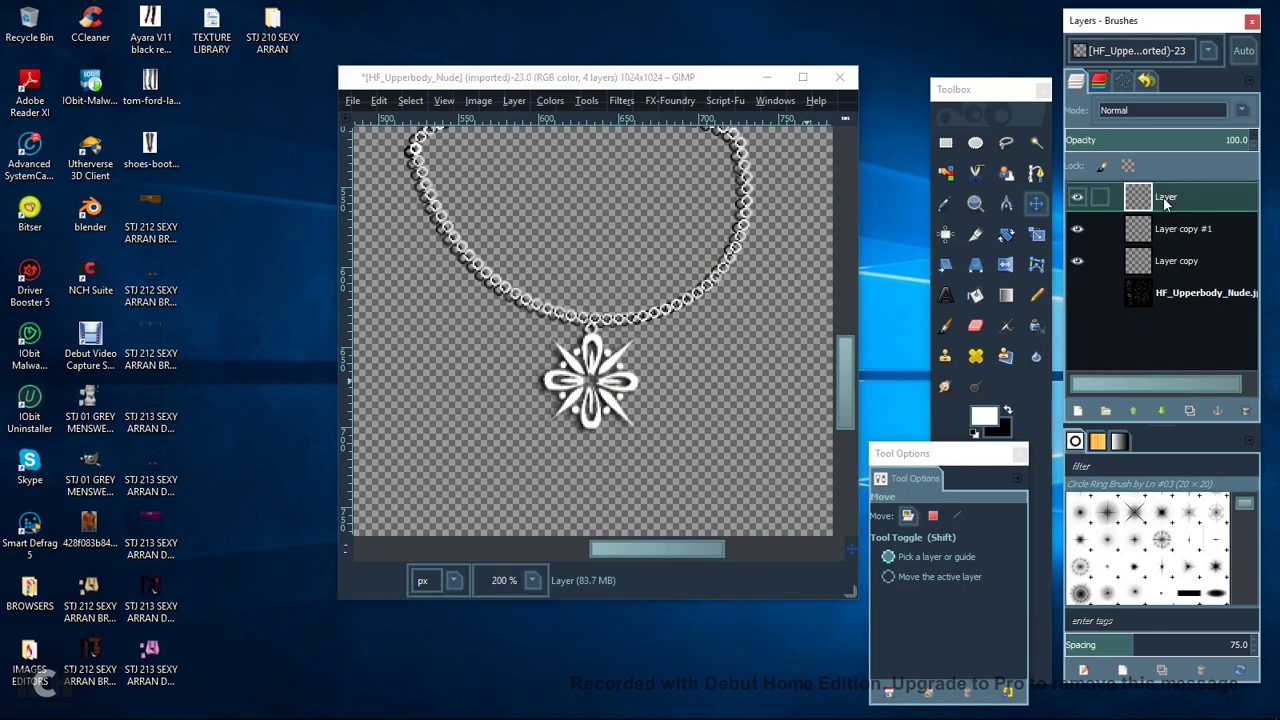
pyautogui.click(1078, 410)
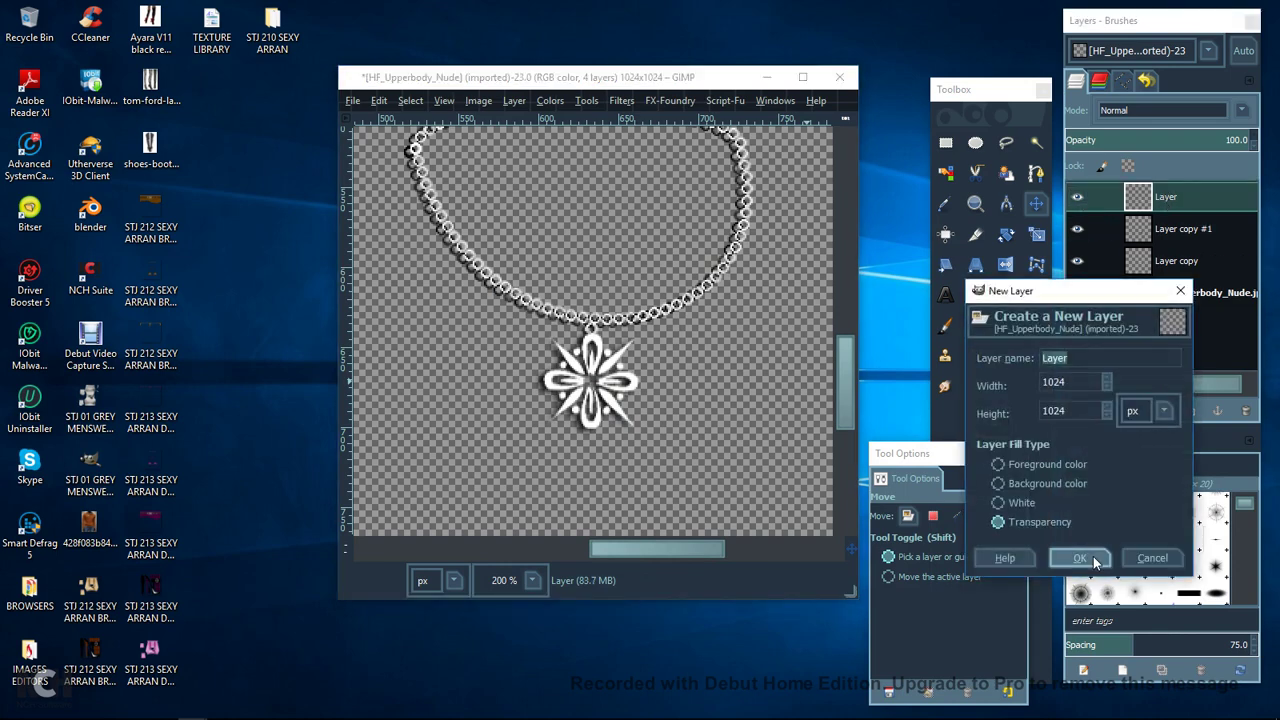
pyautogui.click(1080, 556)
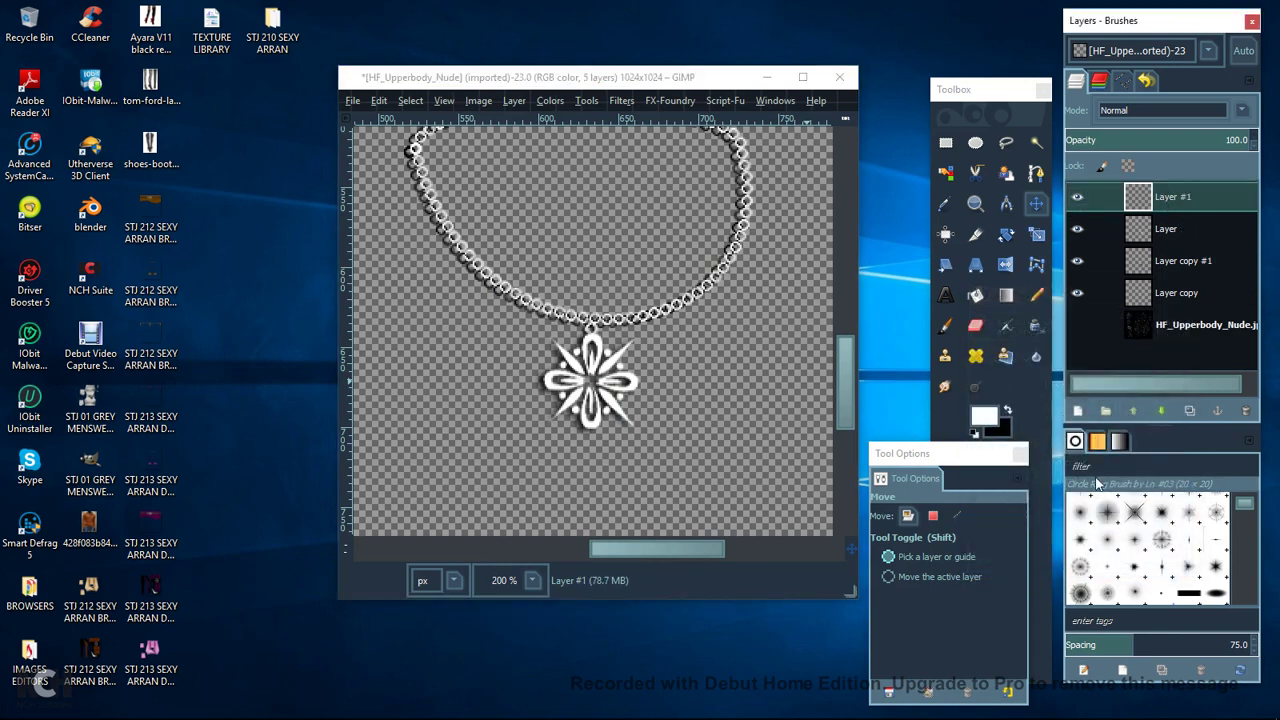
pyautogui.click(944, 326)
pyautogui.scroll(-2, 1126, 520)
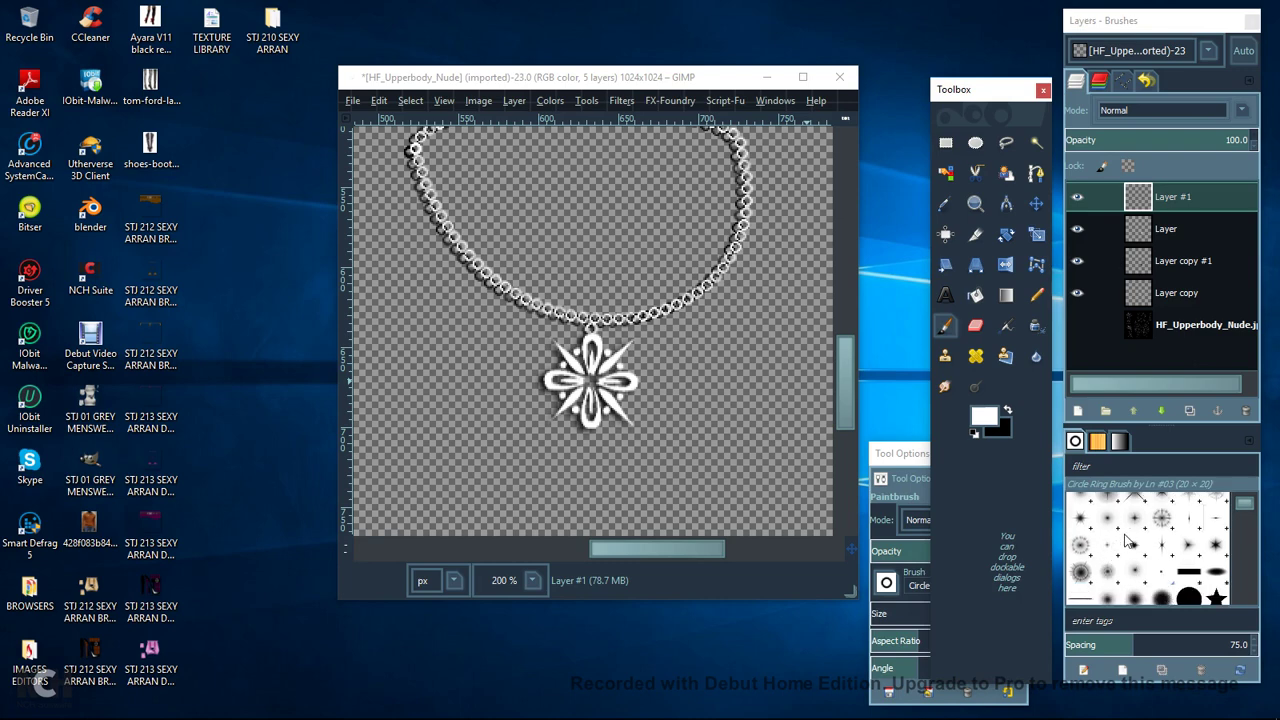
pyautogui.scroll(-3, 1128, 541)
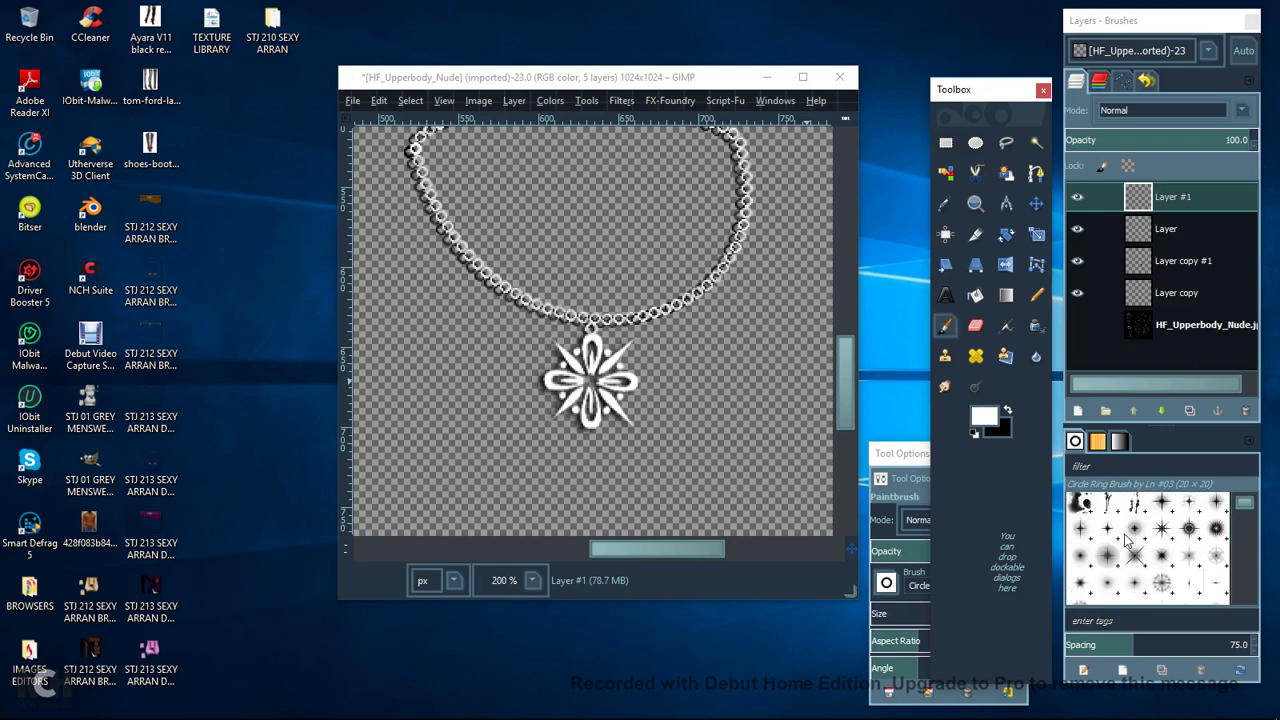
pyautogui.click(1162, 531)
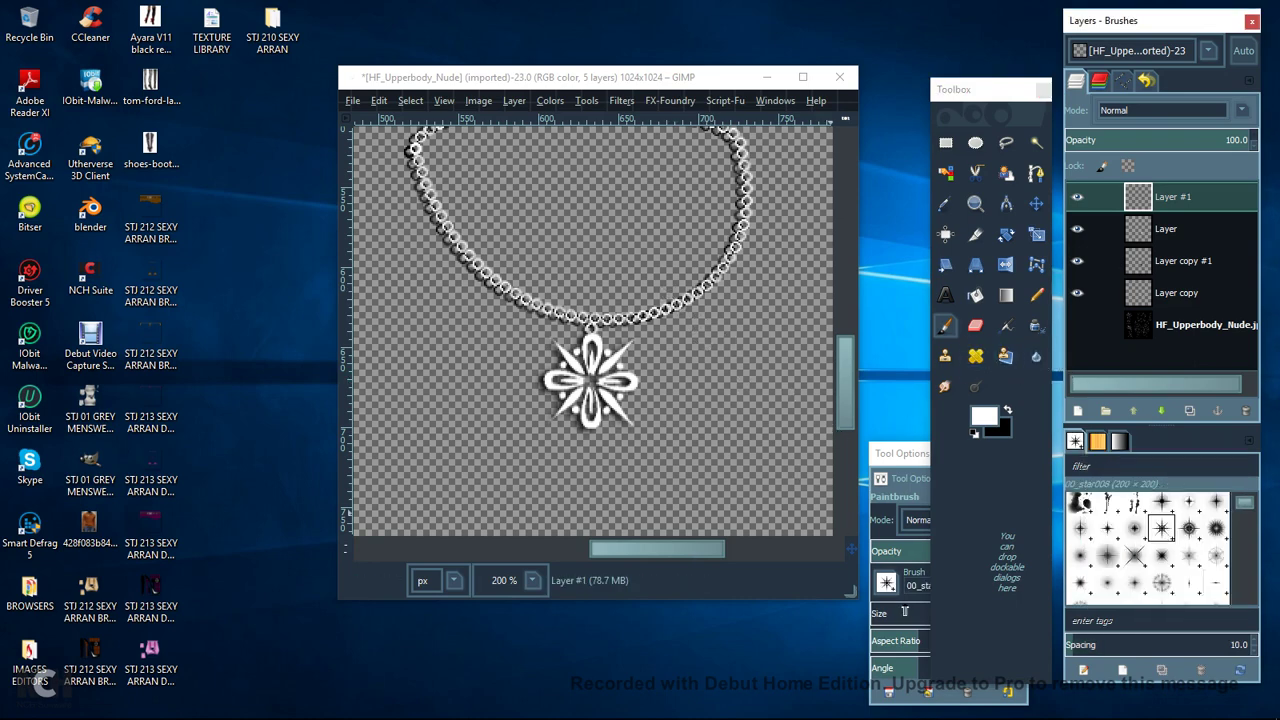
# Paint star sparkles on the chain's right and left sides, then duplicate the layer.
pyautogui.moveTo(678, 304); pyautogui.dragTo(675, 310)
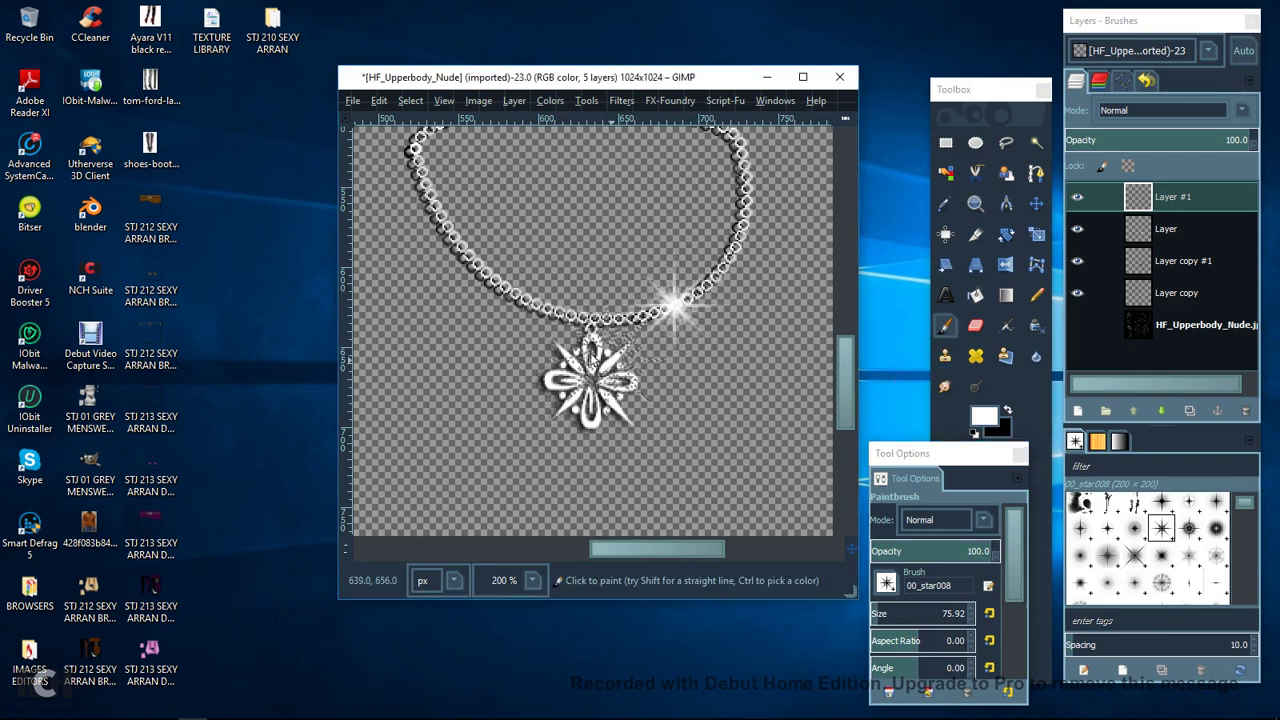
pyautogui.click(515, 298)
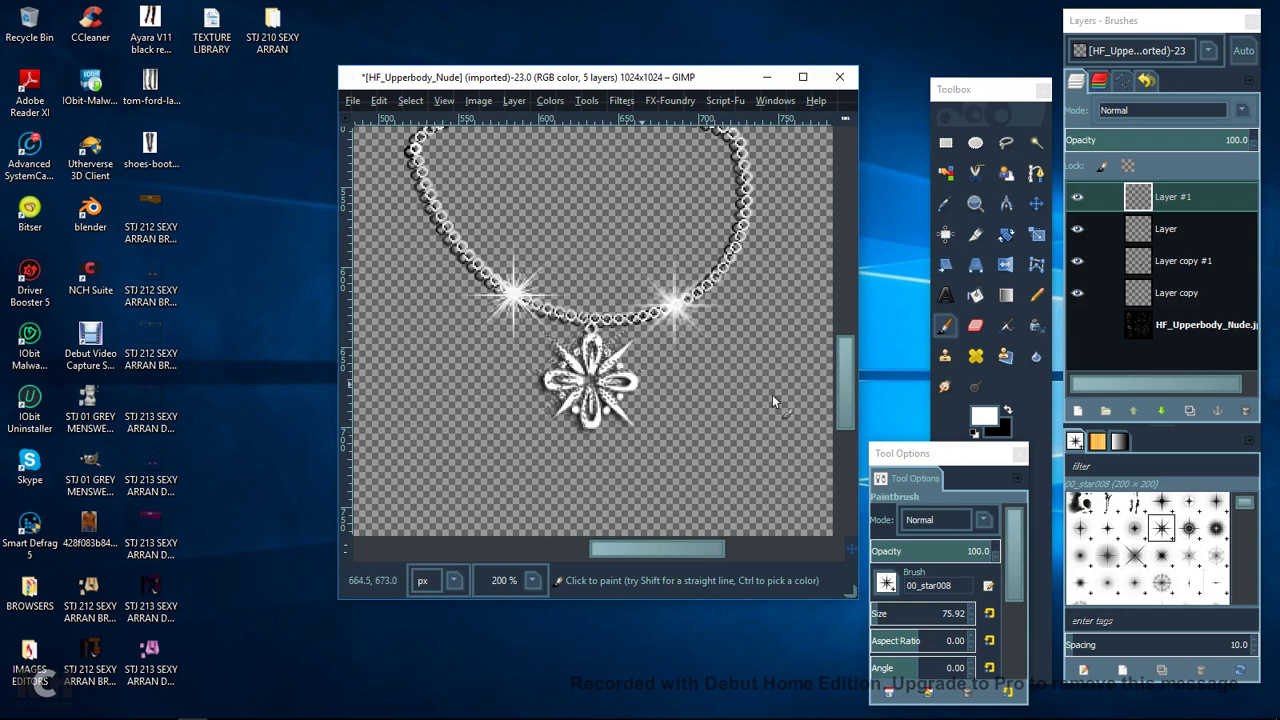
pyautogui.keyDown('shift'); pyautogui.click(1077, 410); pyautogui.keyUp('shift')
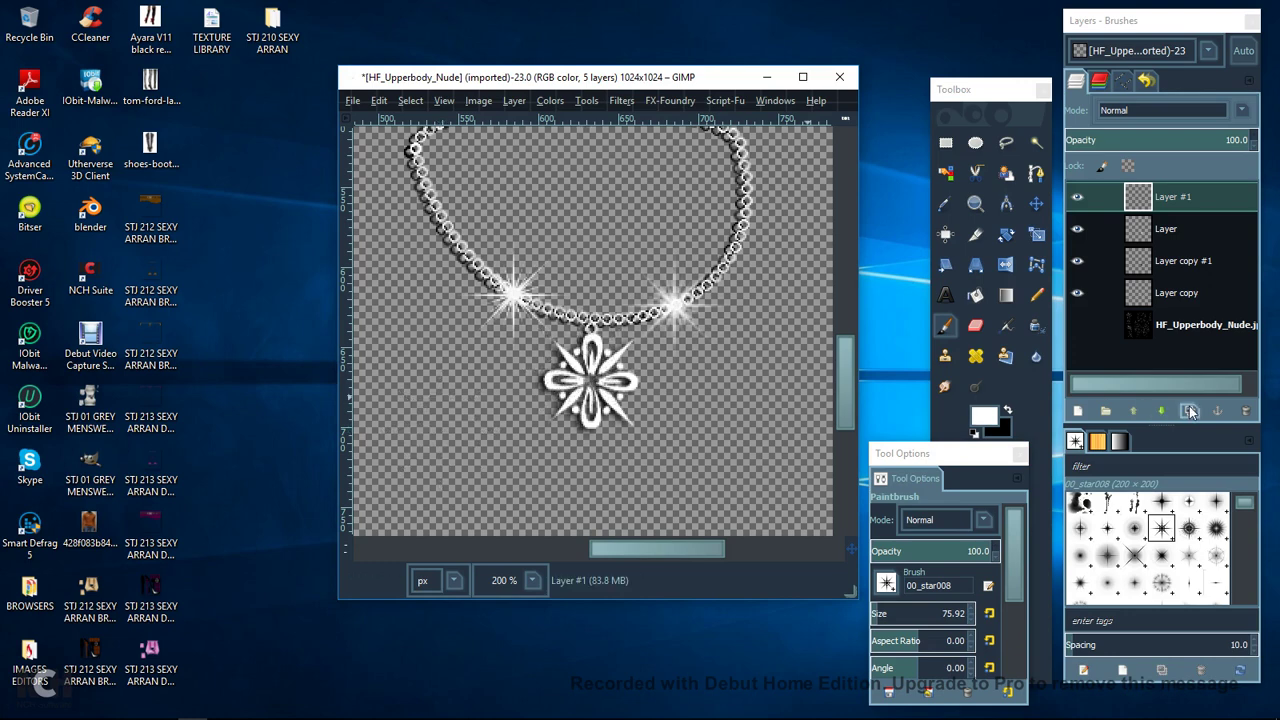
# Invert the sparkle copy to black, lower it beneath the sparkles, and delete Layer #1.
pyautogui.click(550, 101)
pyautogui.click(592, 303)
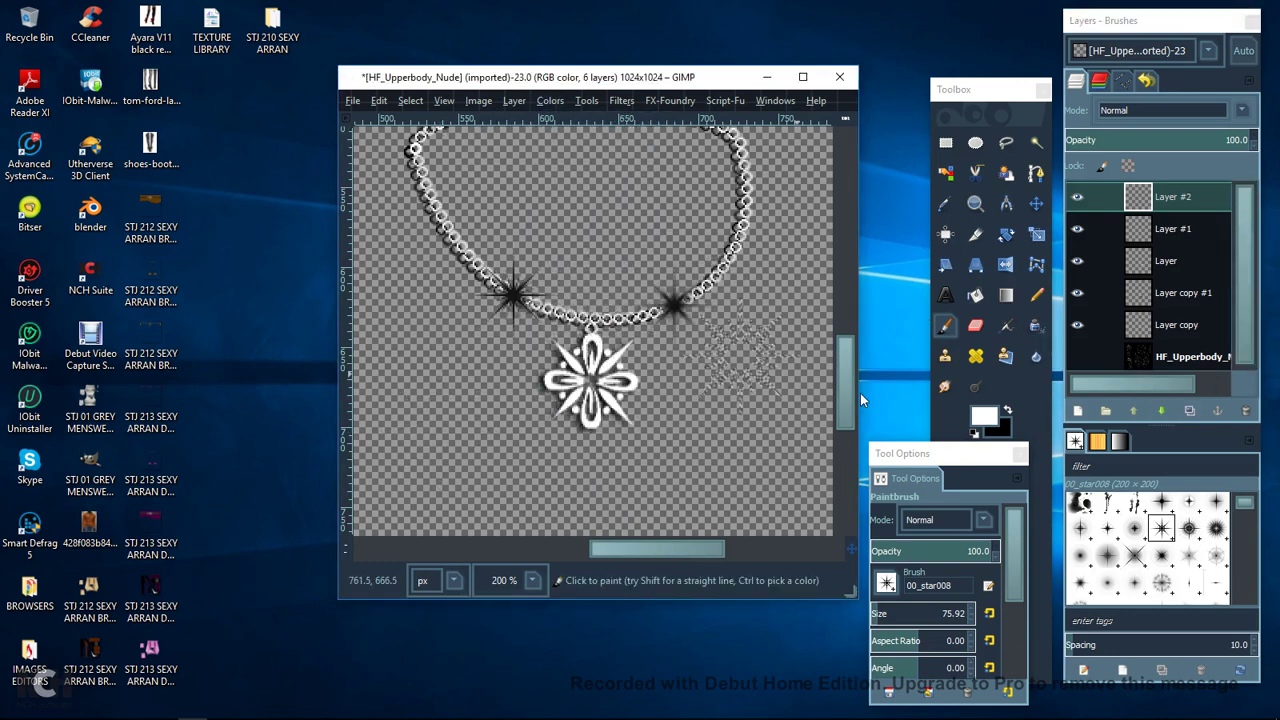
pyautogui.click(1161, 411)
pyautogui.click(1034, 204)
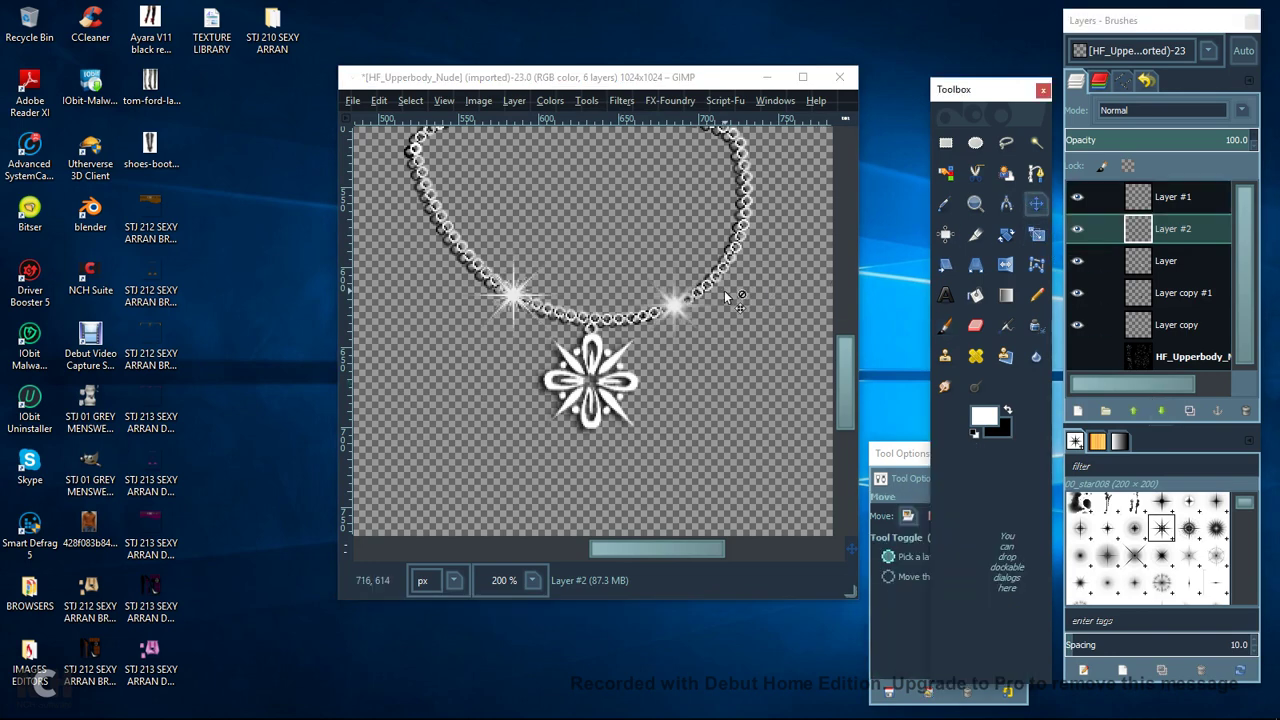
pyautogui.click(670, 305)
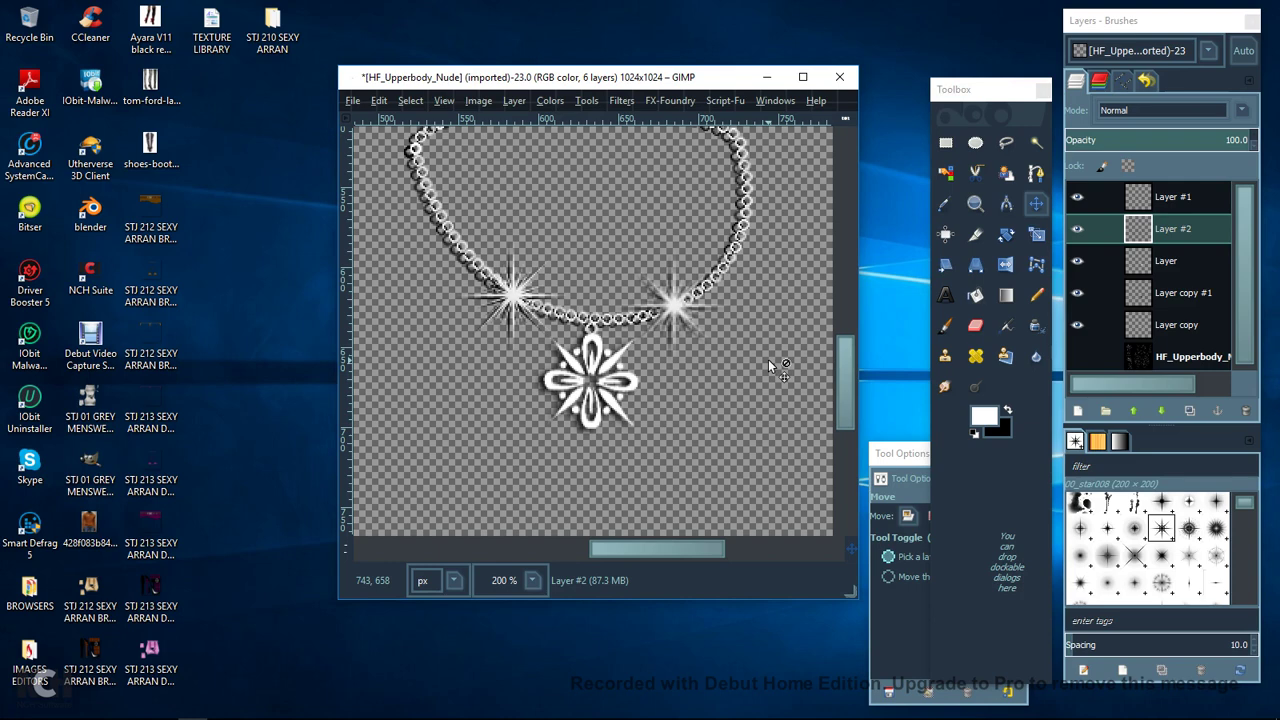
pyautogui.rightClick(1199, 203)
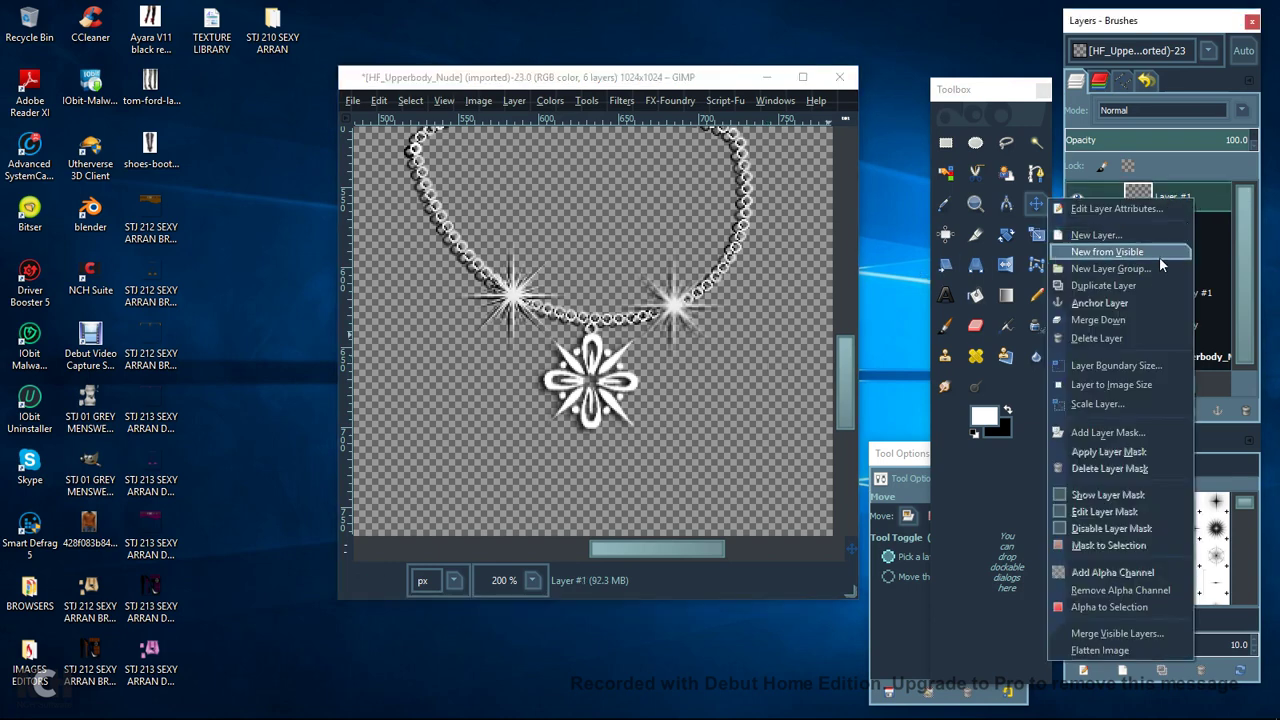
pyautogui.click(1133, 318)
# Sharpen the sparkle layer with Enhance > Sharpen at strength 79.
pyautogui.click(621, 100)
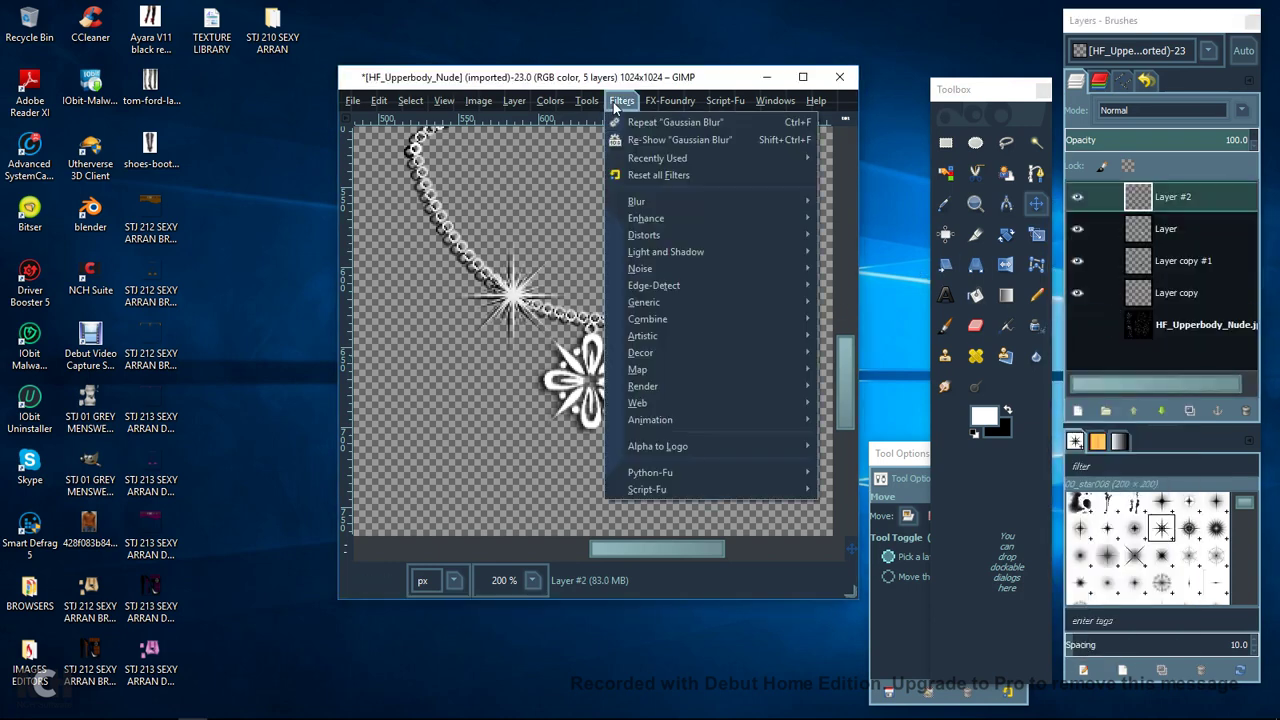
pyautogui.moveTo(658, 220)
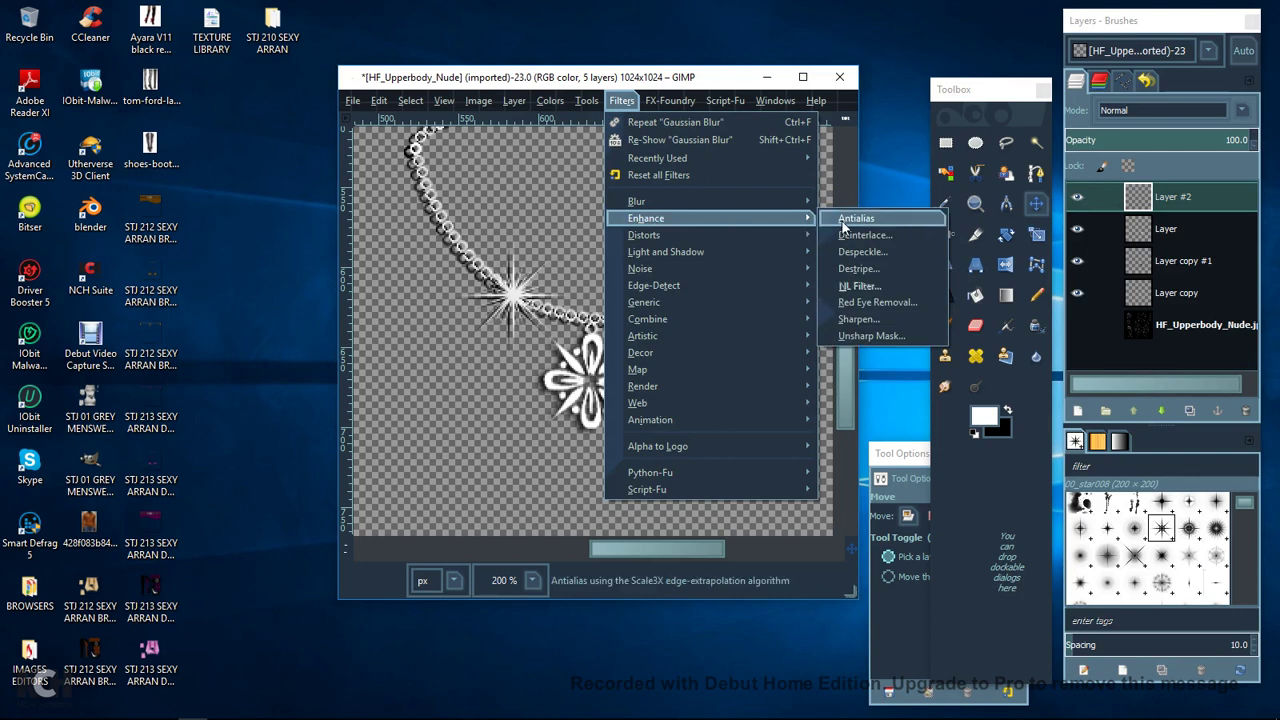
pyautogui.click(851, 318)
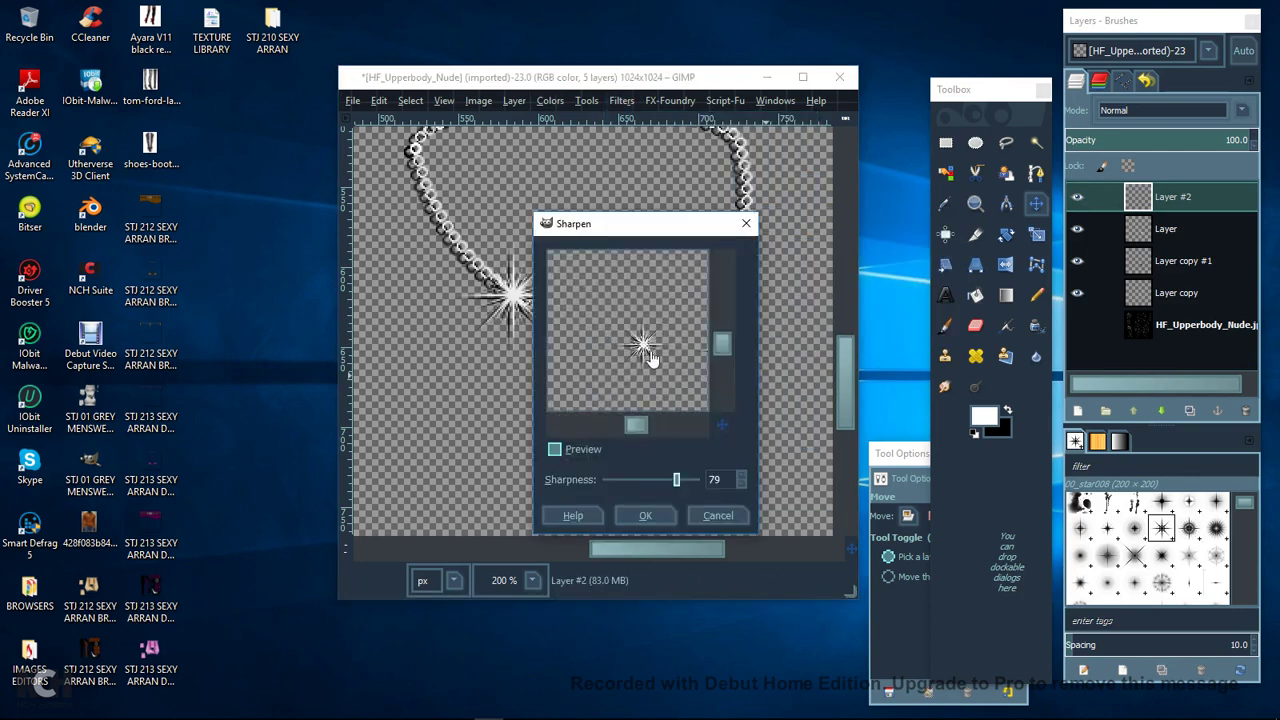
pyautogui.click(645, 515)
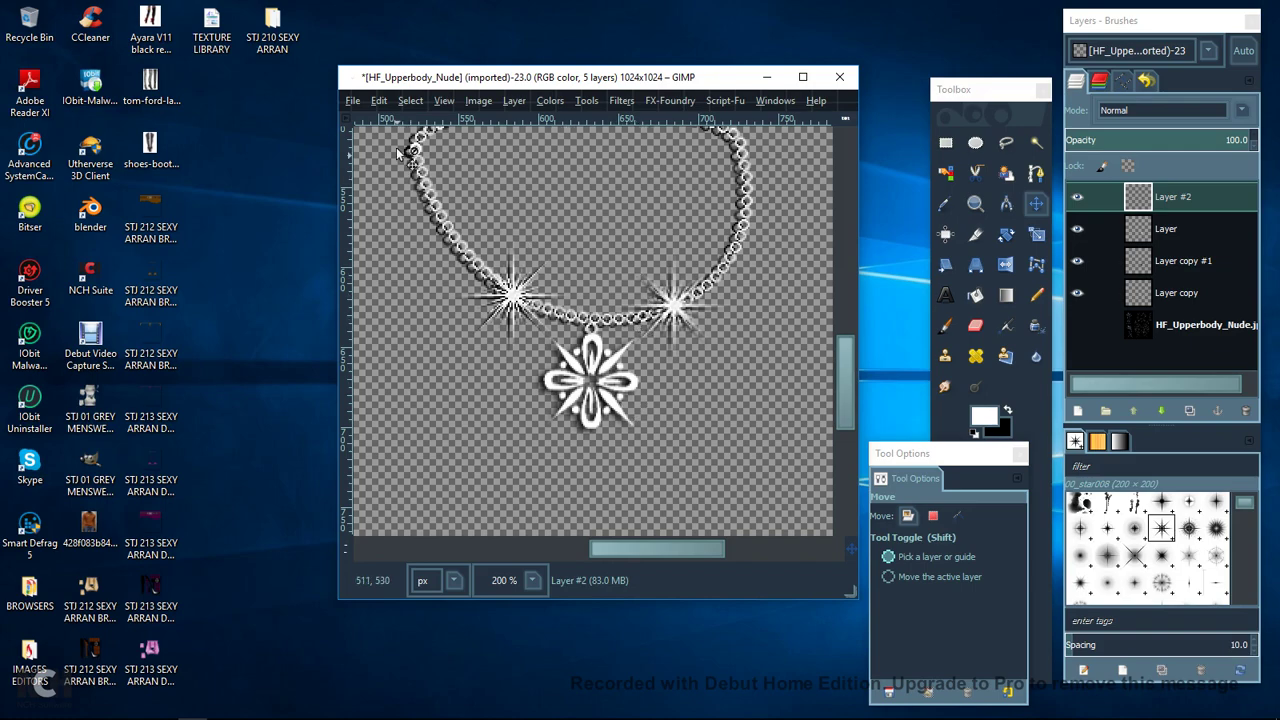
# Export the image to the Desktop as NCKLC.png in PNG format.
pyautogui.click(351, 101)
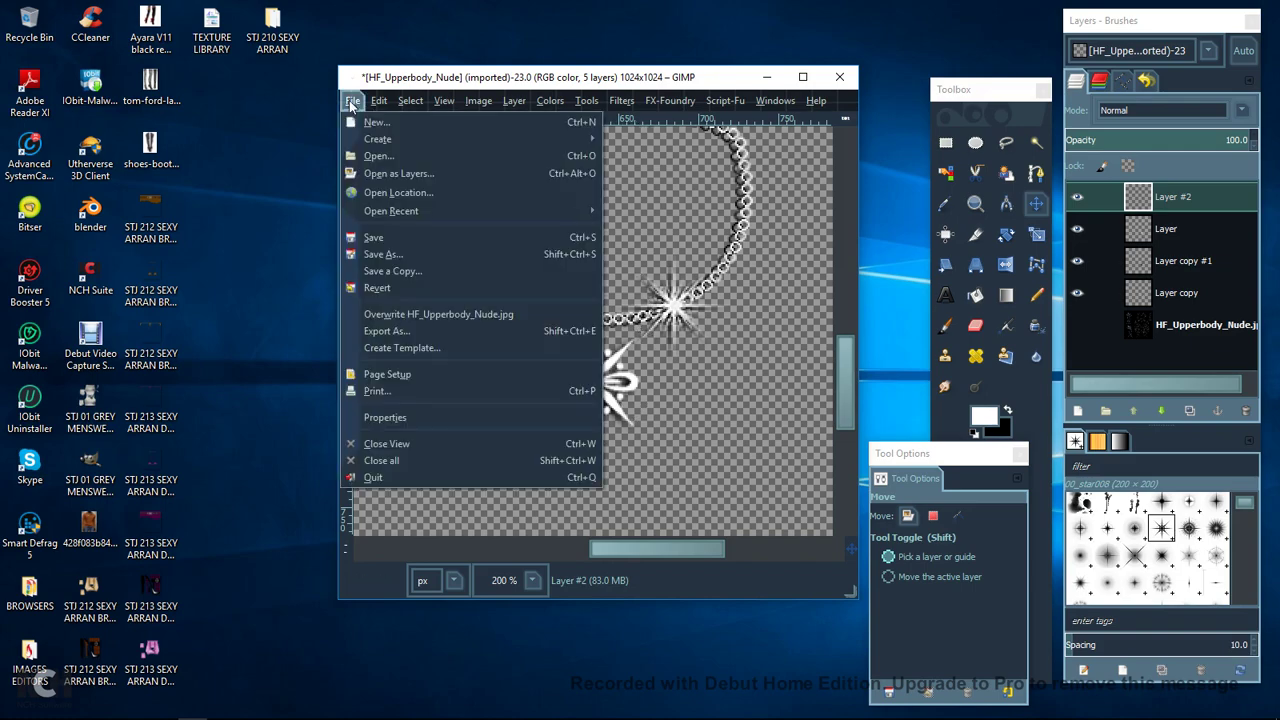
pyautogui.click(395, 329)
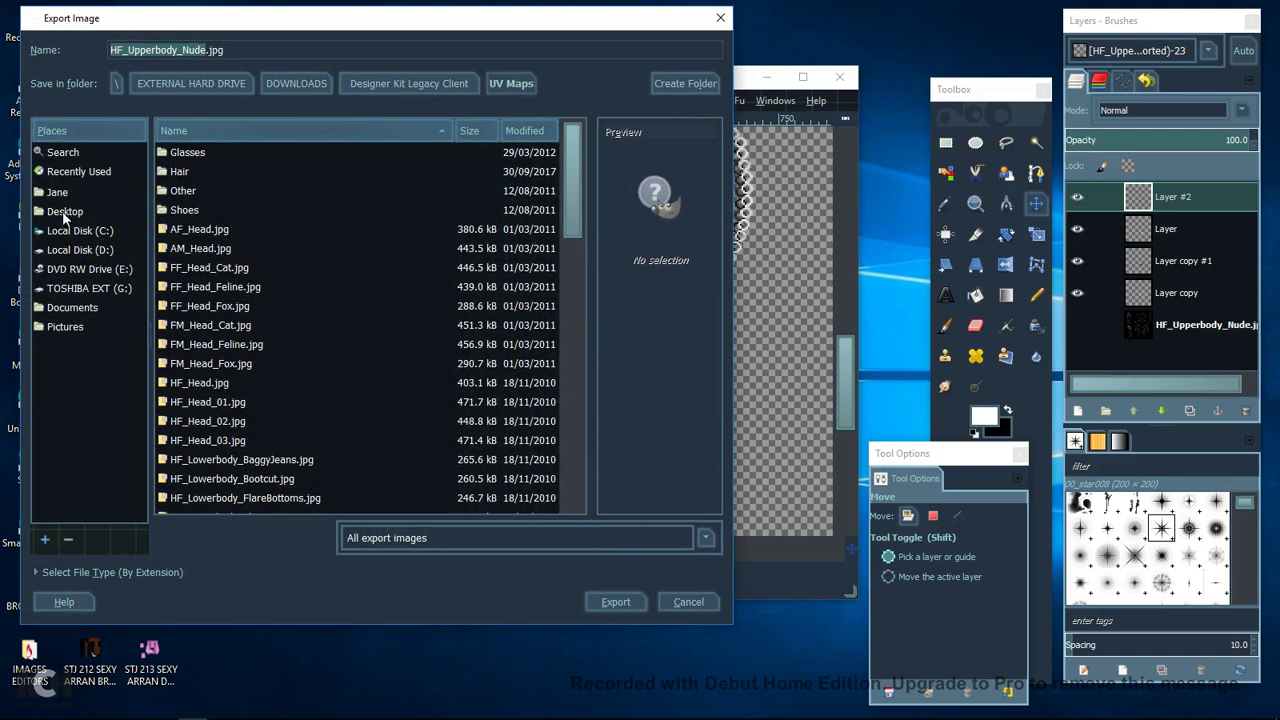
pyautogui.click(64, 213)
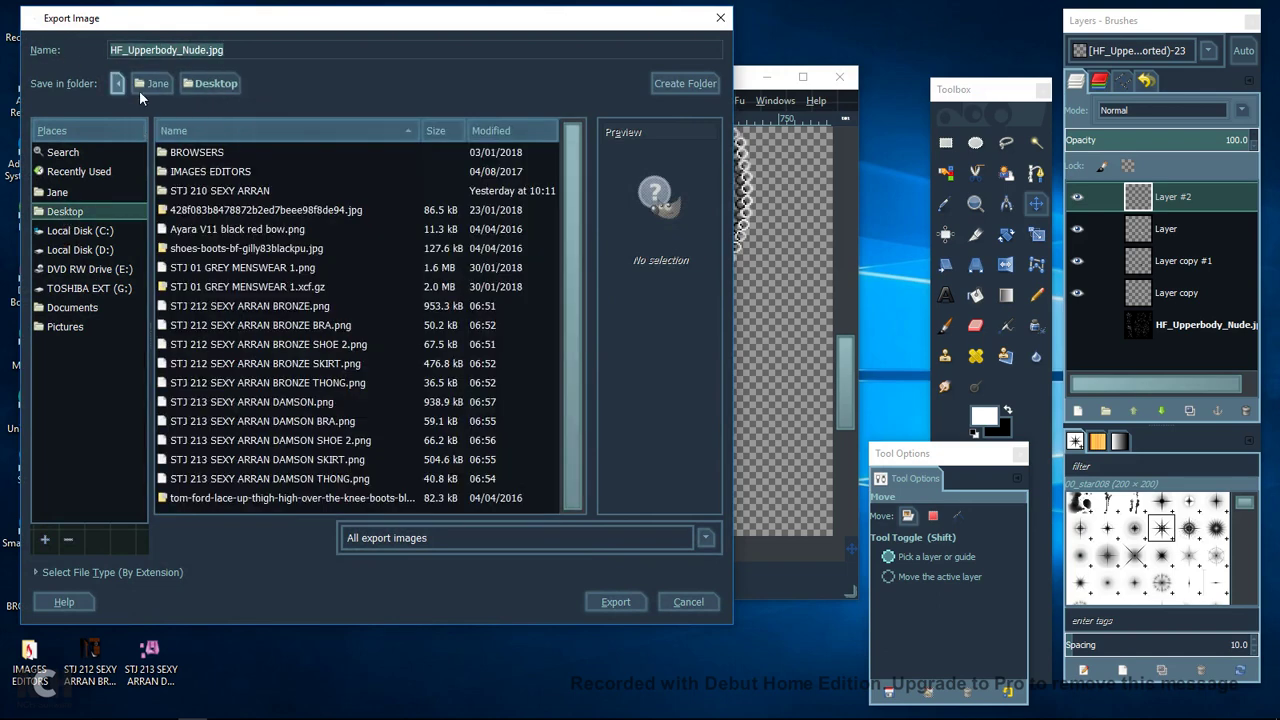
pyautogui.write('NCKLC')
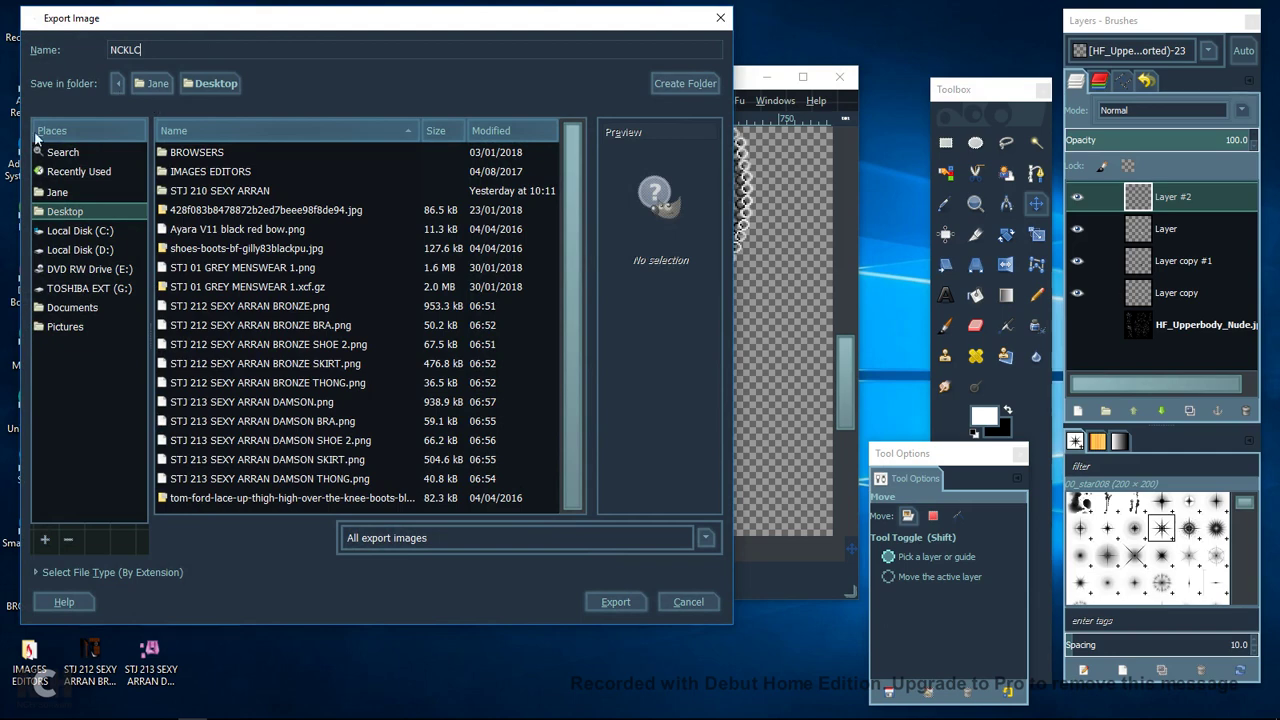
pyautogui.click(152, 574)
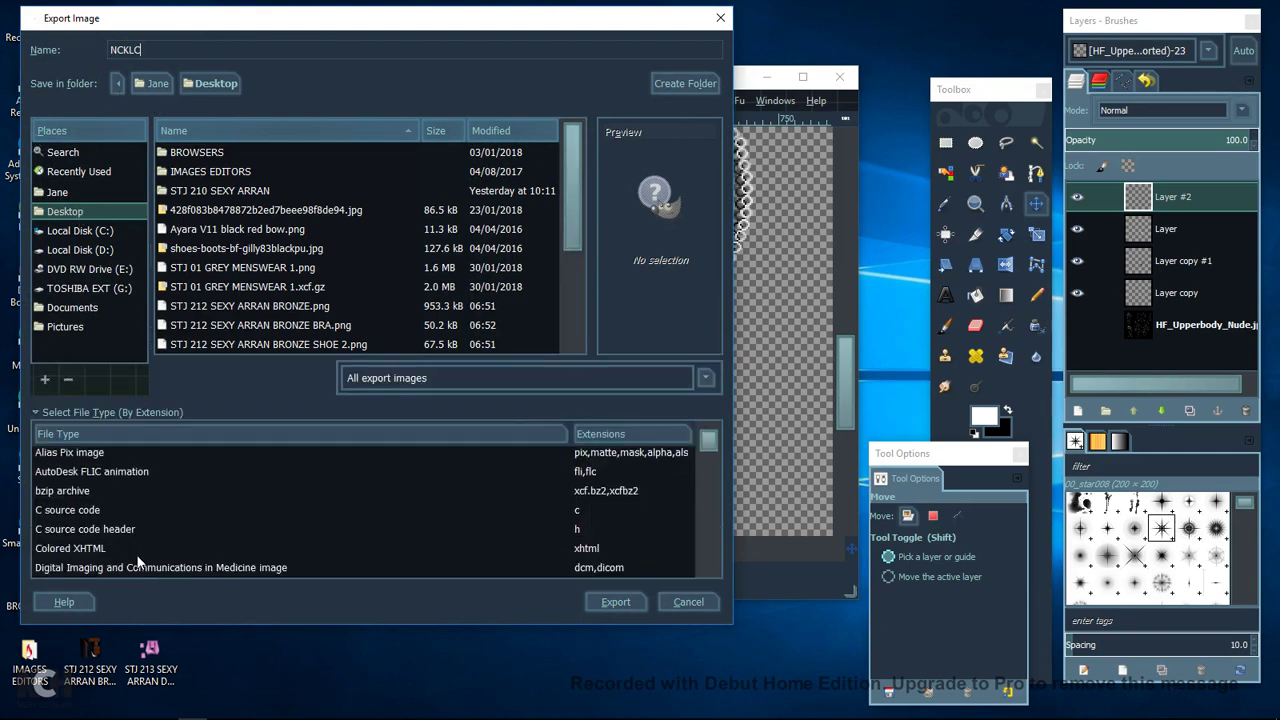
pyautogui.scroll(-5, 130, 548)
pyautogui.scroll(-2, 128, 545)
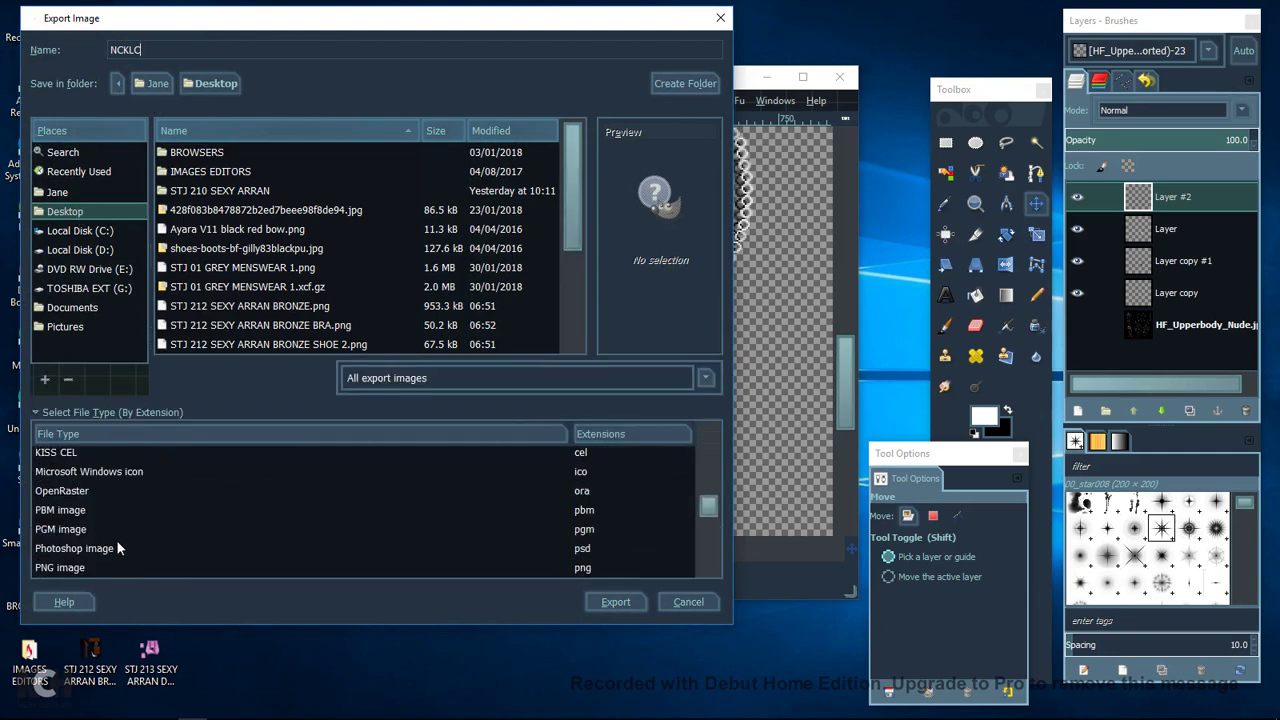
pyautogui.click(55, 567)
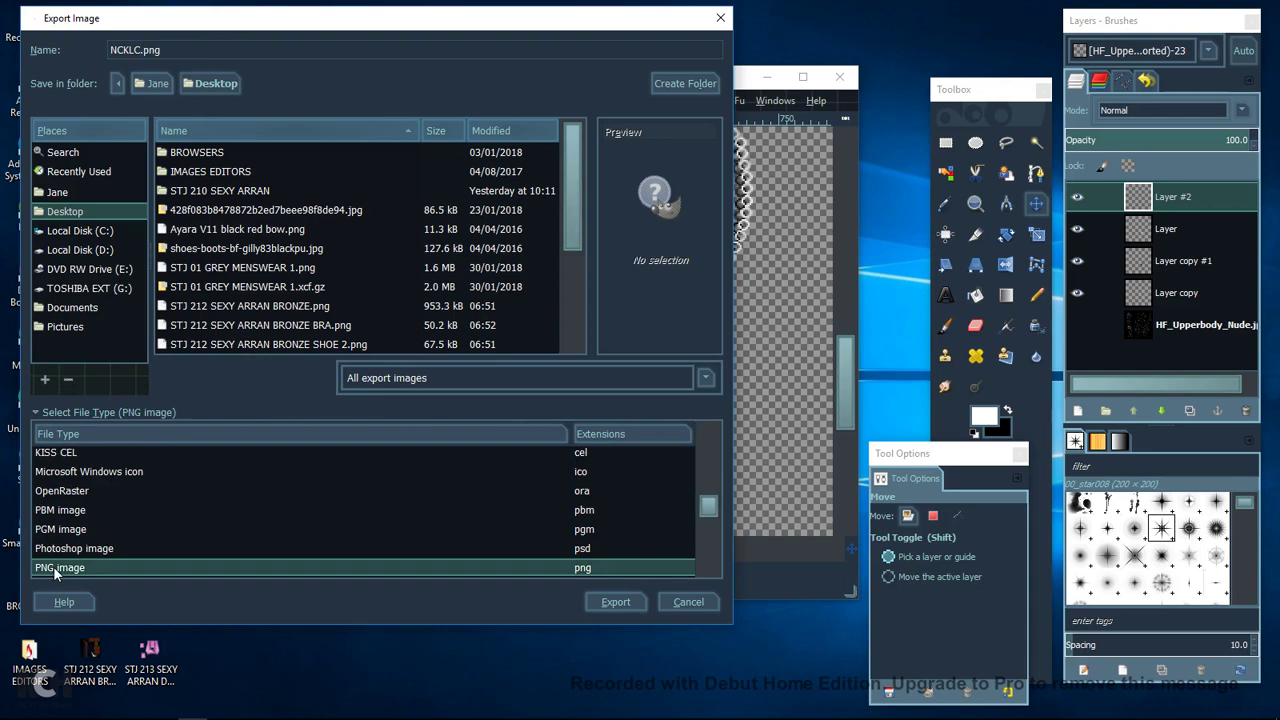
pyautogui.click(604, 604)
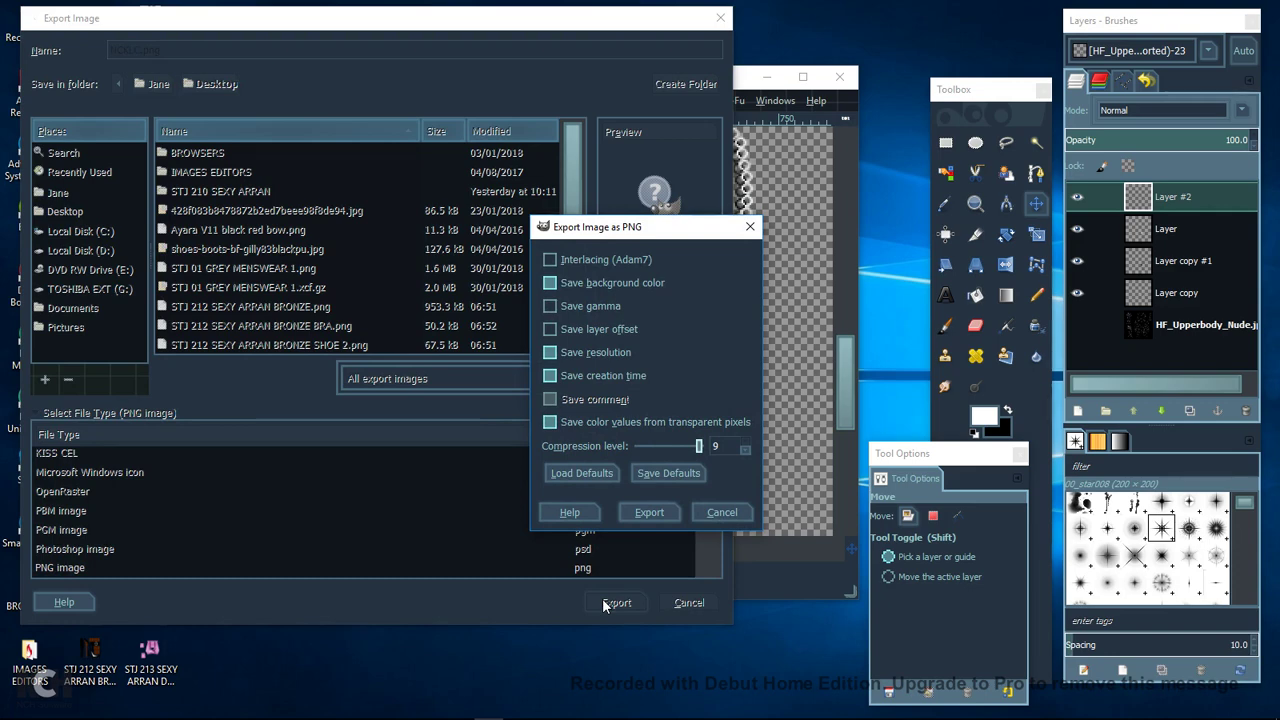
pyautogui.click(667, 513)
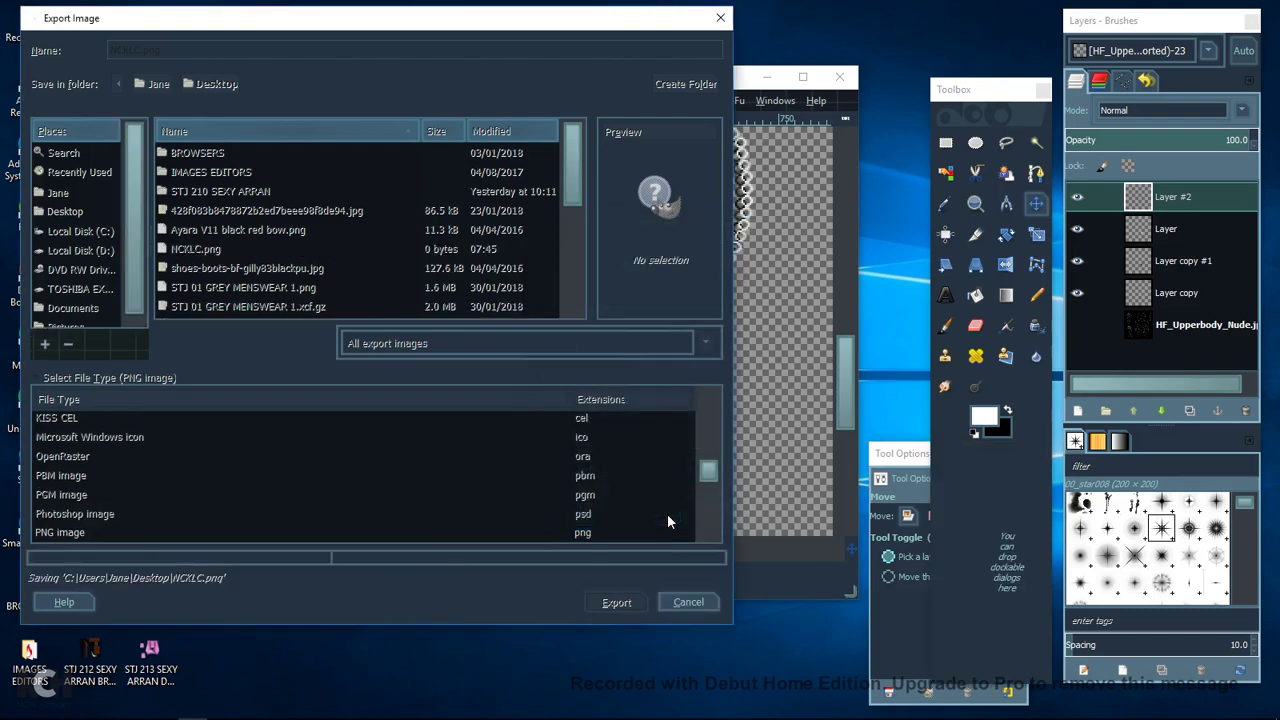
# Switch from GIMP to the Utherverse page in Chrome and go to Clothing > Create Outfit.
pyautogui.click(766, 77)
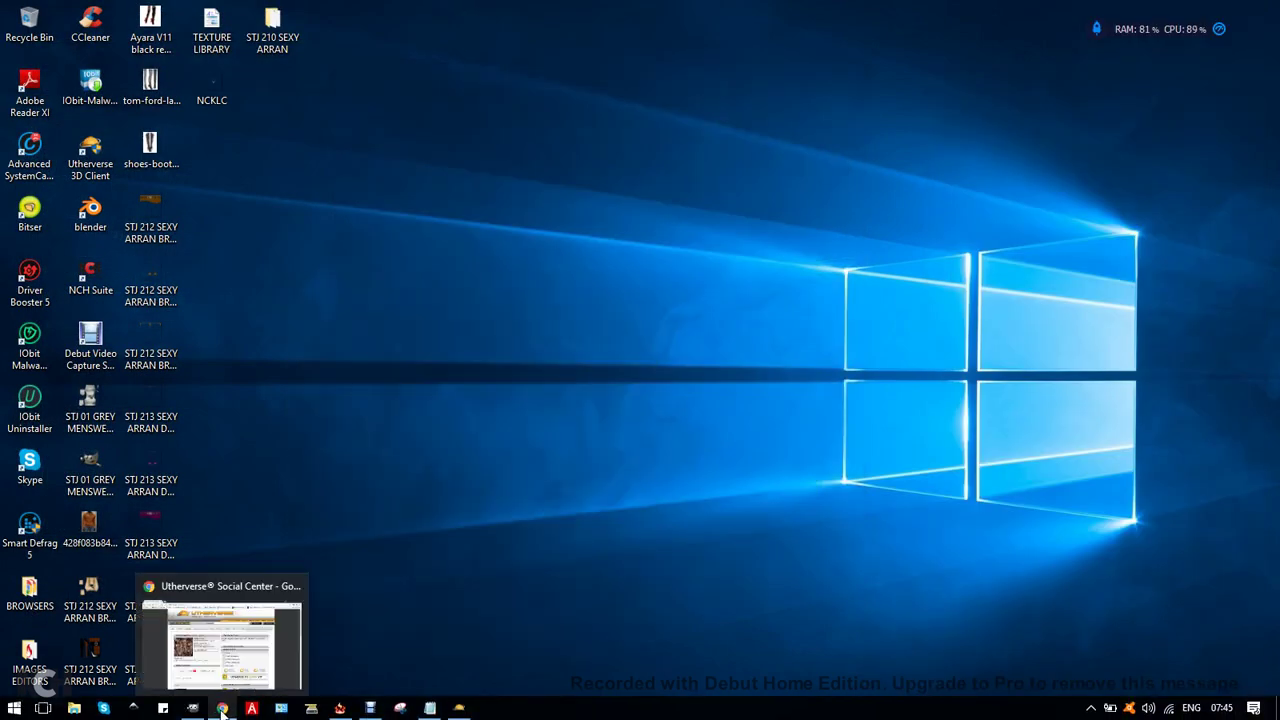
pyautogui.click(222, 708)
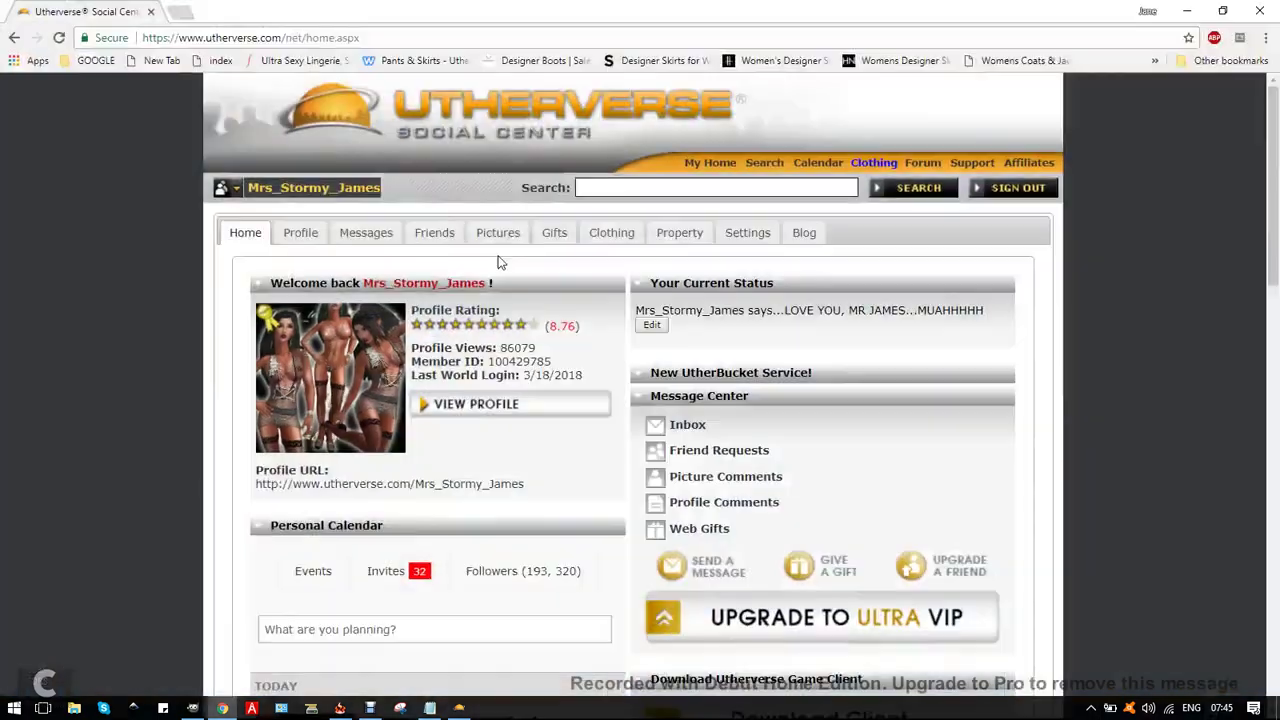
pyautogui.click(607, 236)
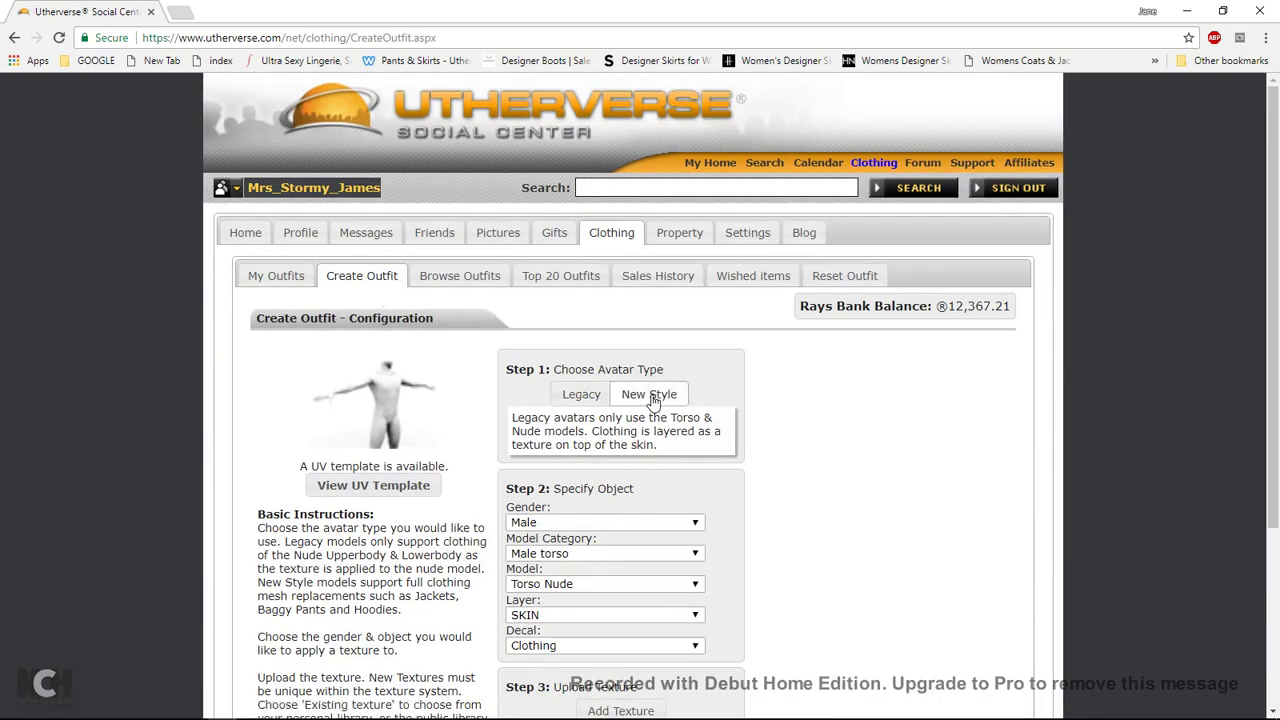
# Set the outfit to New Style, gender Female, category Female torso nude, decal Sex Clothing.
pyautogui.click(652, 398)
pyautogui.scroll(-3, 615, 388)
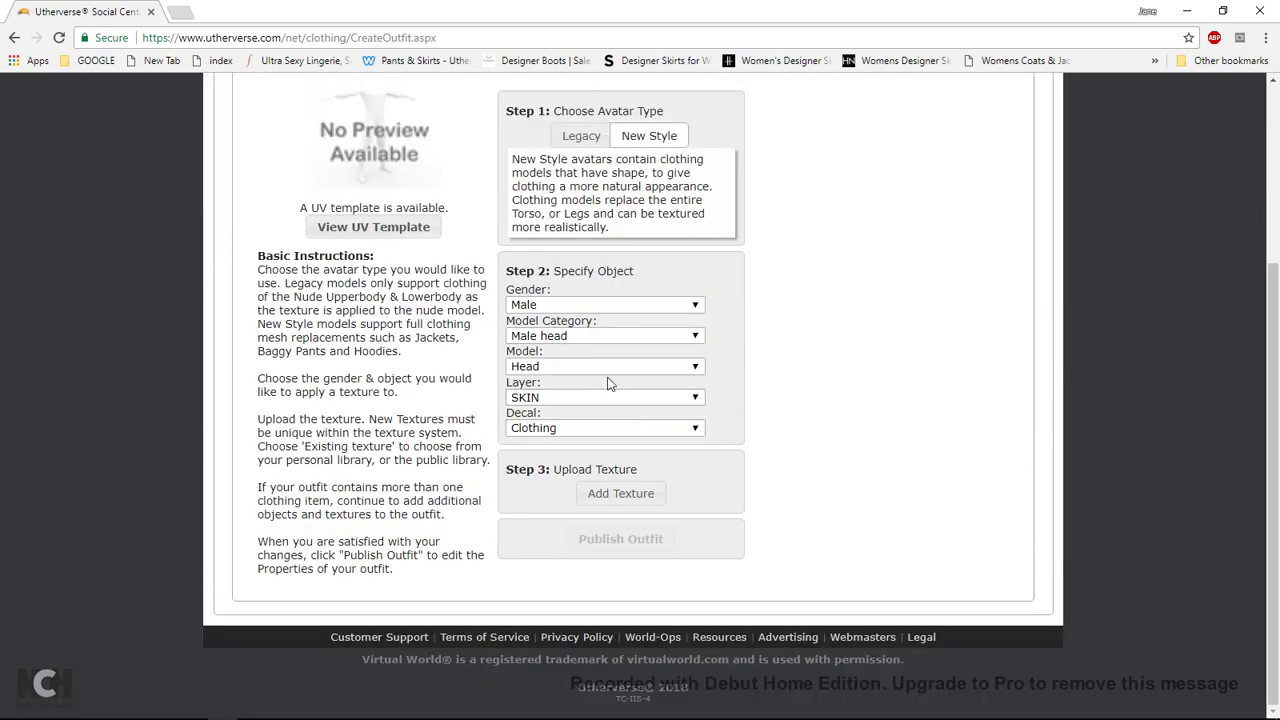
pyautogui.click(585, 308)
pyautogui.click(573, 336)
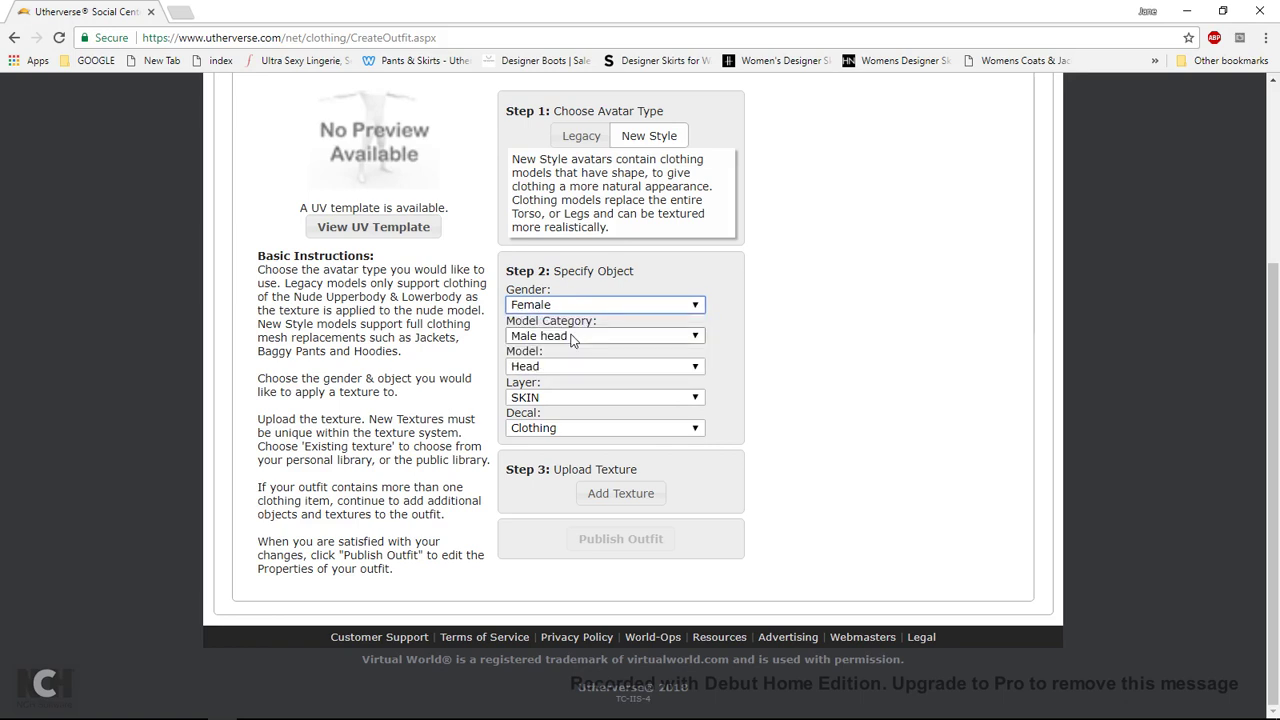
pyautogui.click(573, 357)
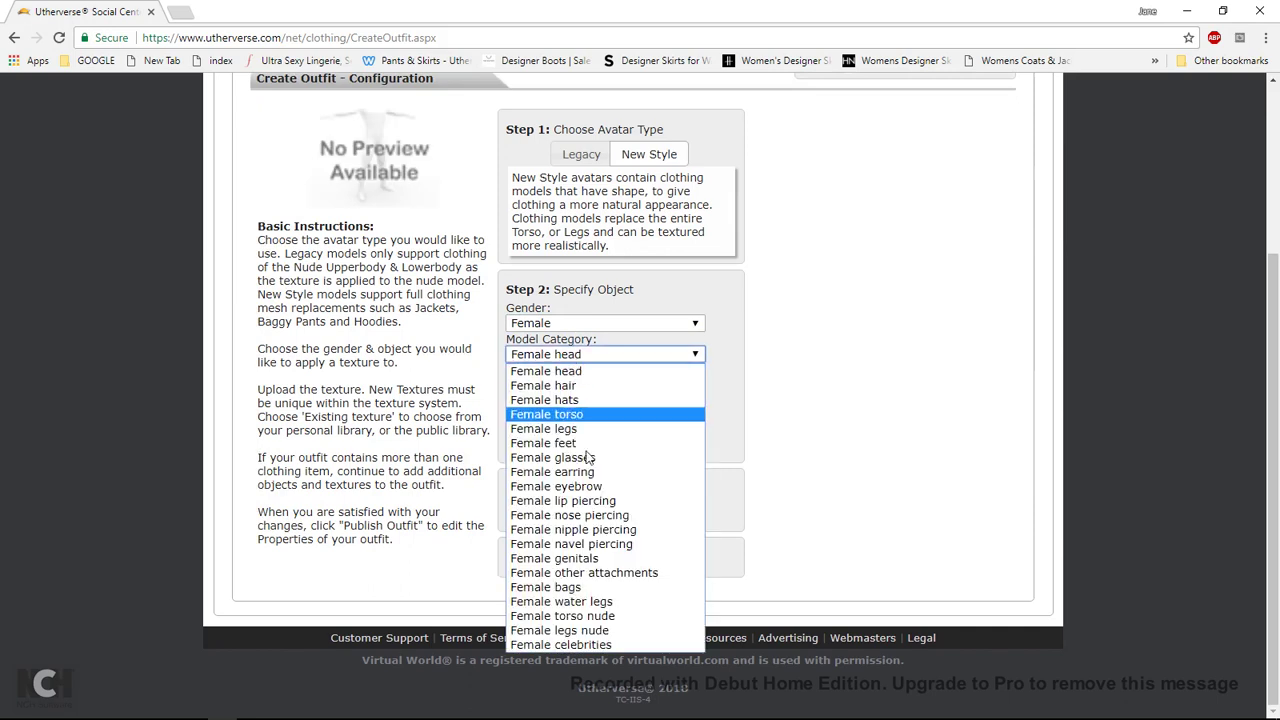
pyautogui.click(591, 617)
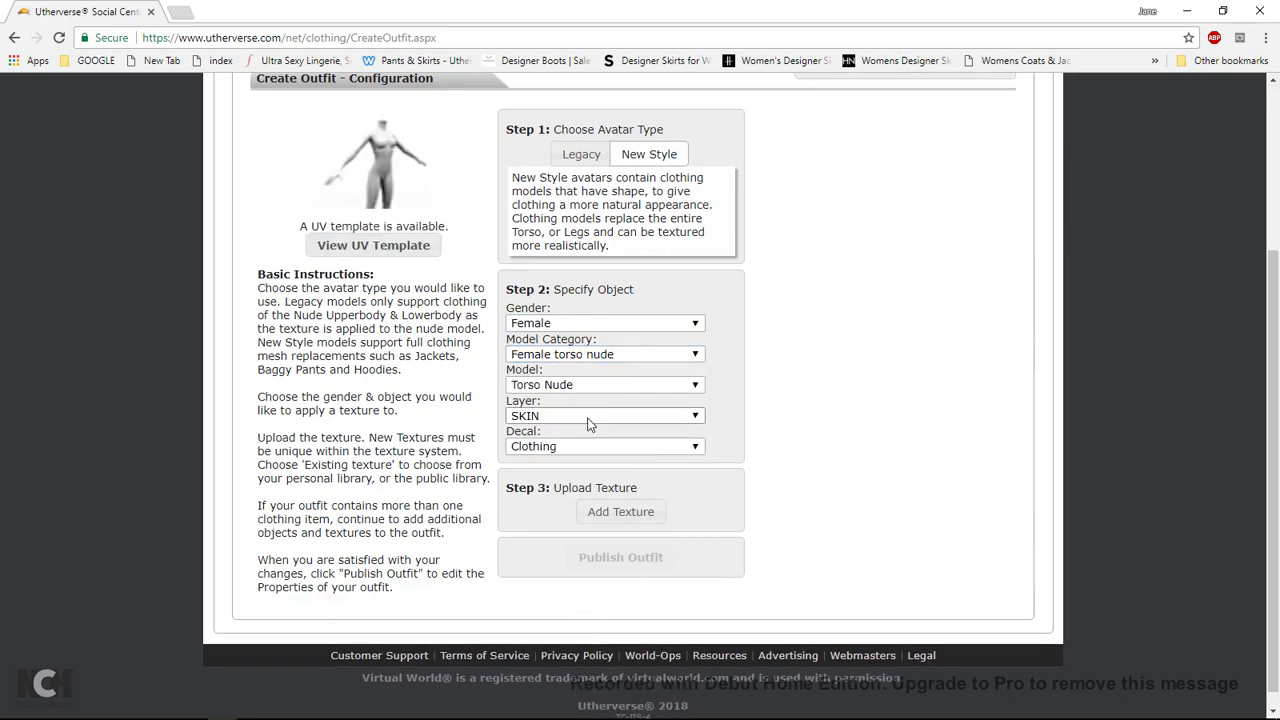
pyautogui.click(584, 450)
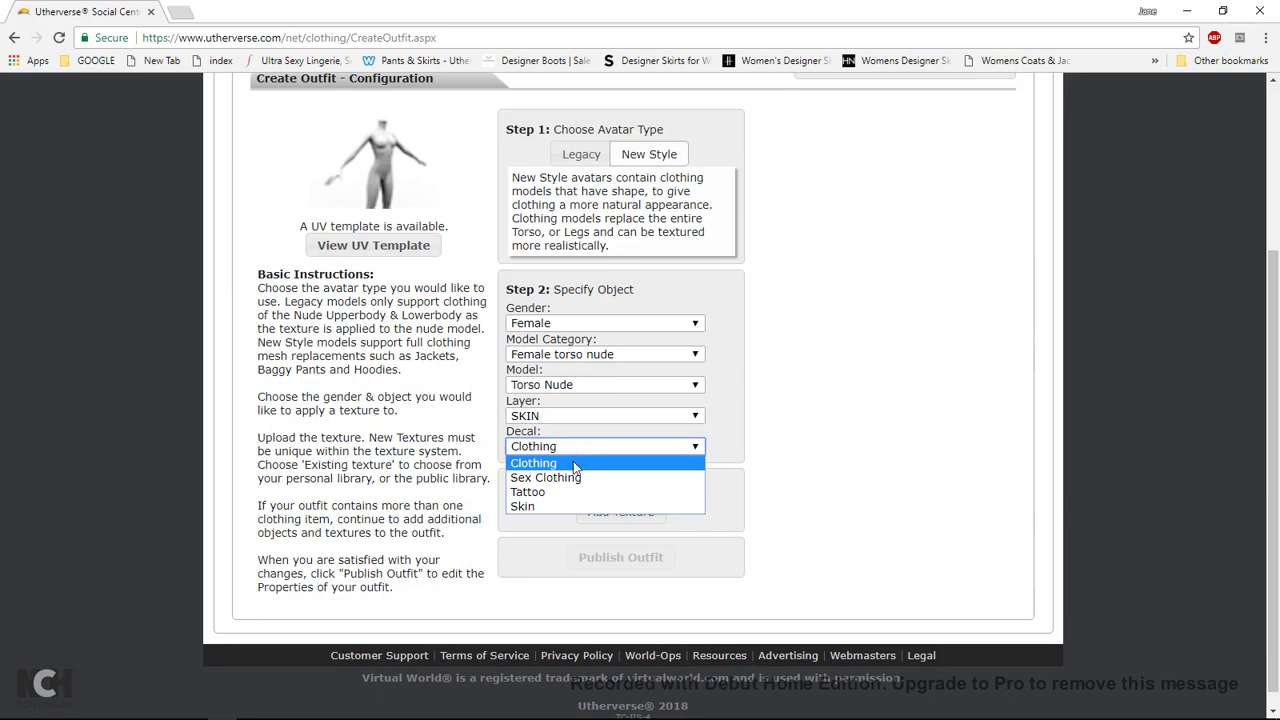
pyautogui.click(570, 479)
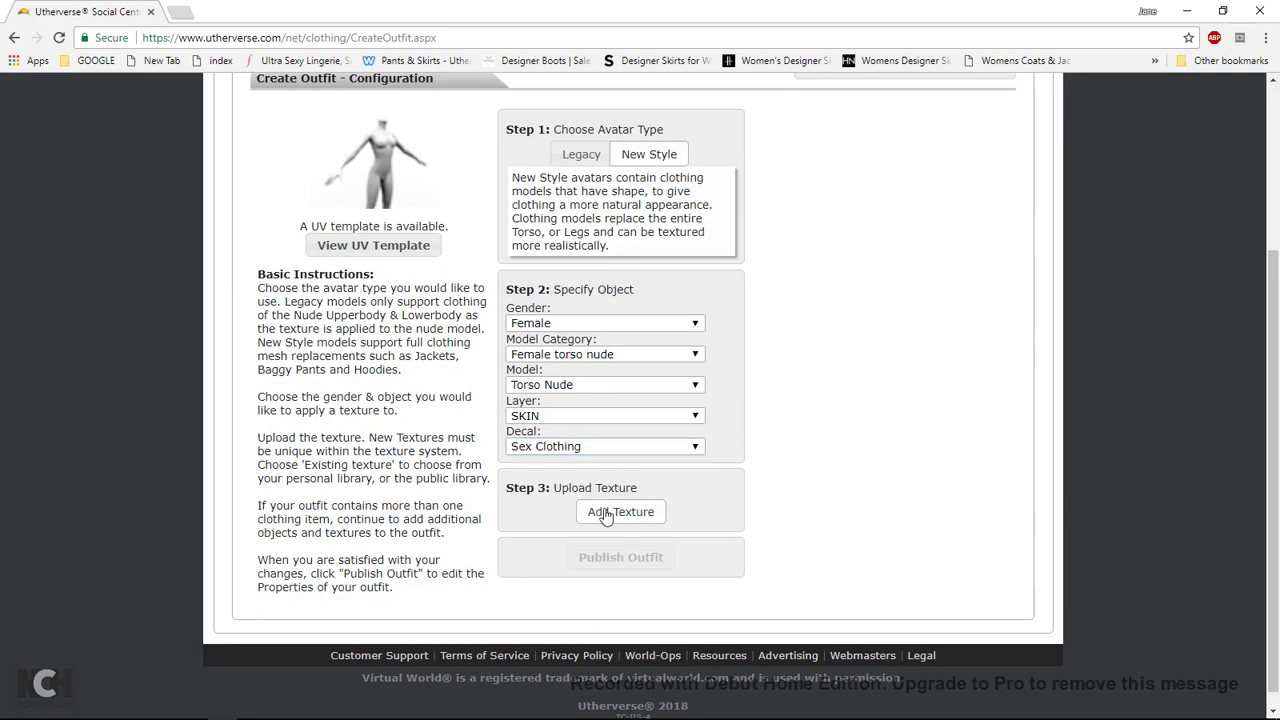
# Add NCKLC.png as the outfit texture and upload it.
pyautogui.click(605, 513)
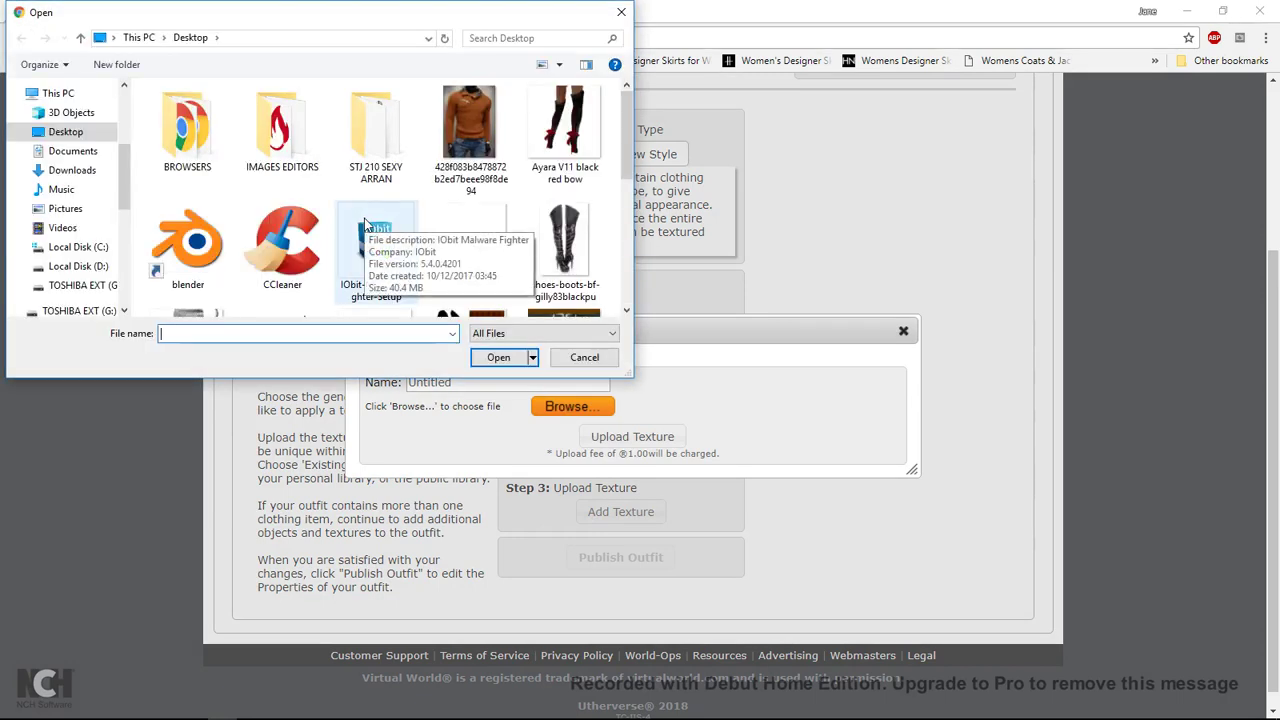
pyautogui.click(470, 245)
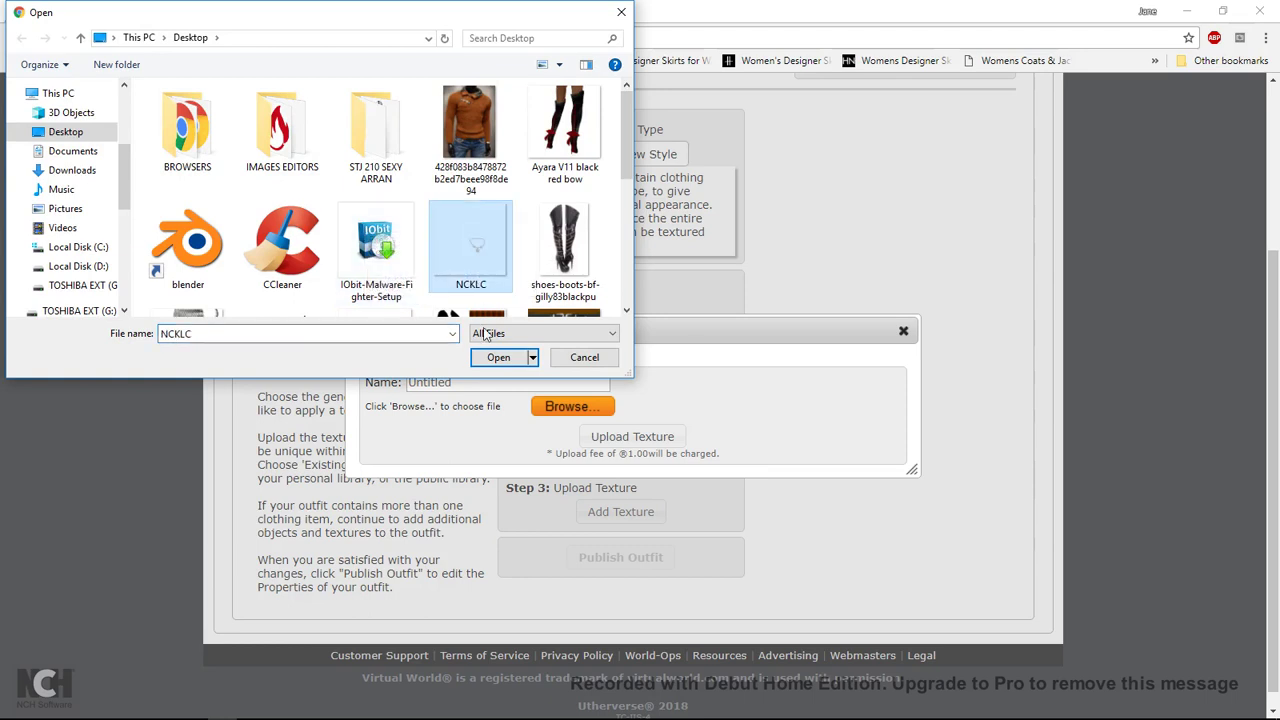
pyautogui.click(497, 358)
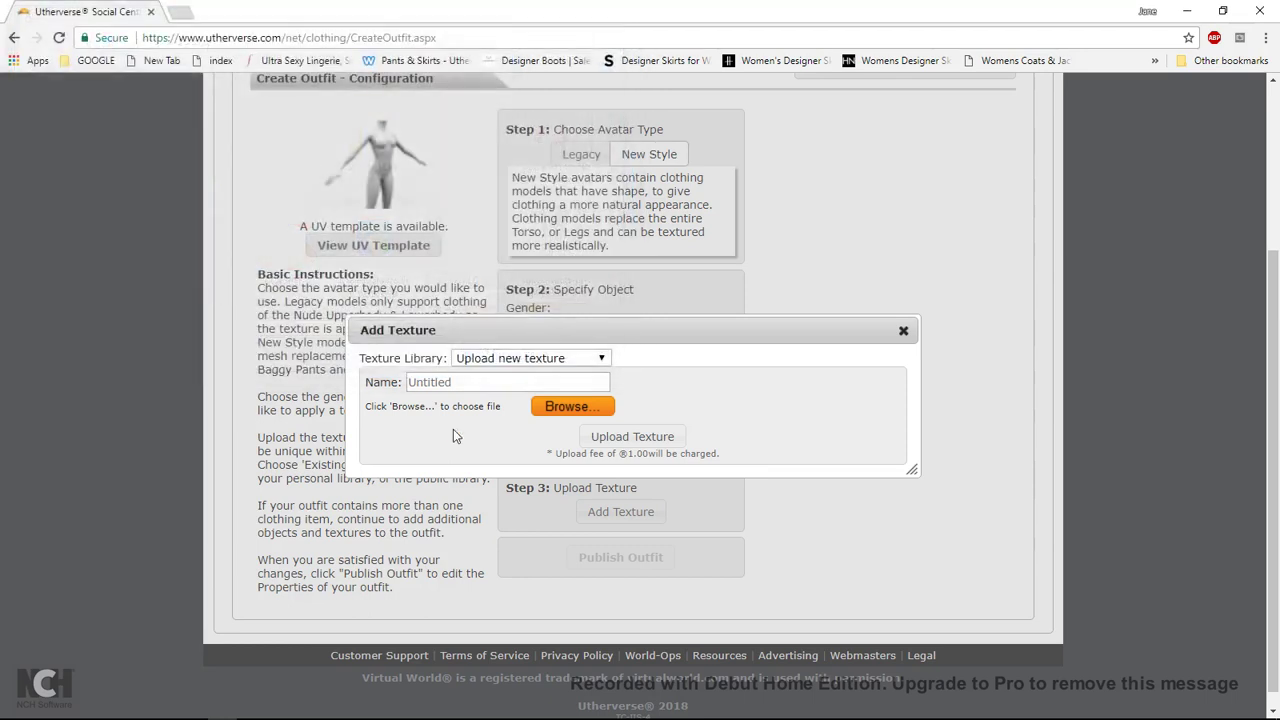
pyautogui.click(660, 440)
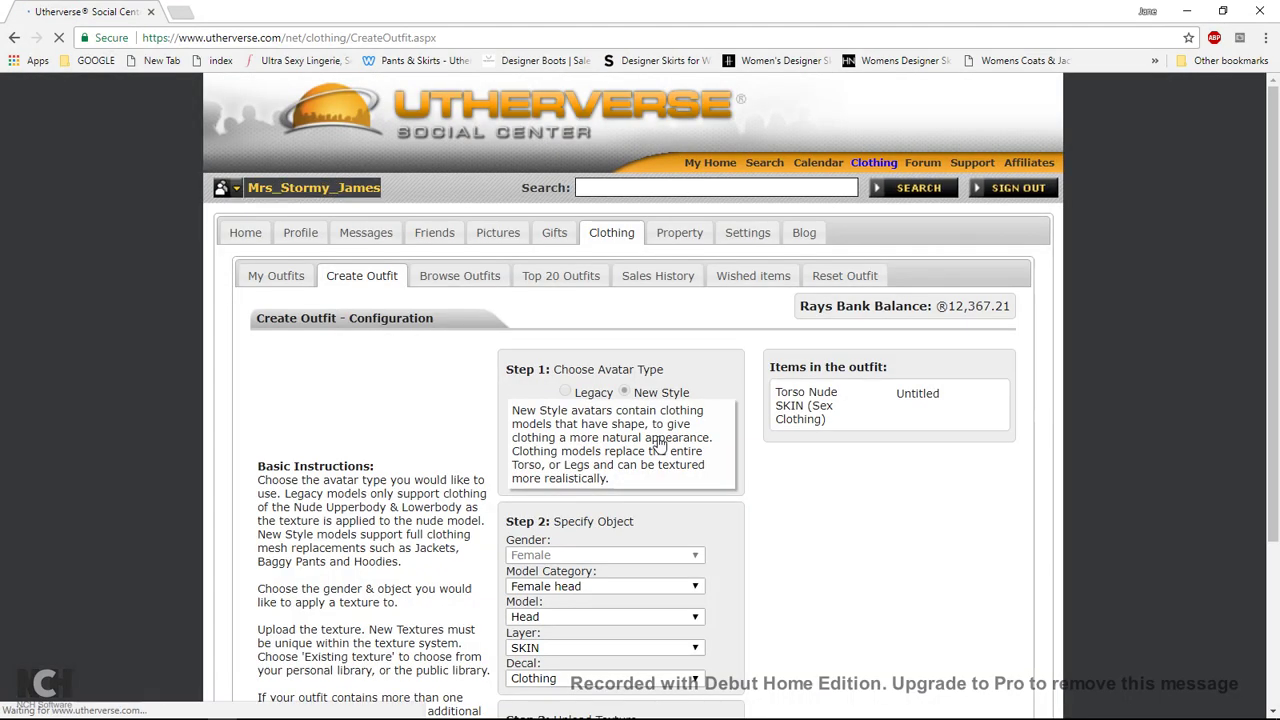
# Publish the necklace outfit and test it on the avatar.
pyautogui.scroll(-2, 650, 447)
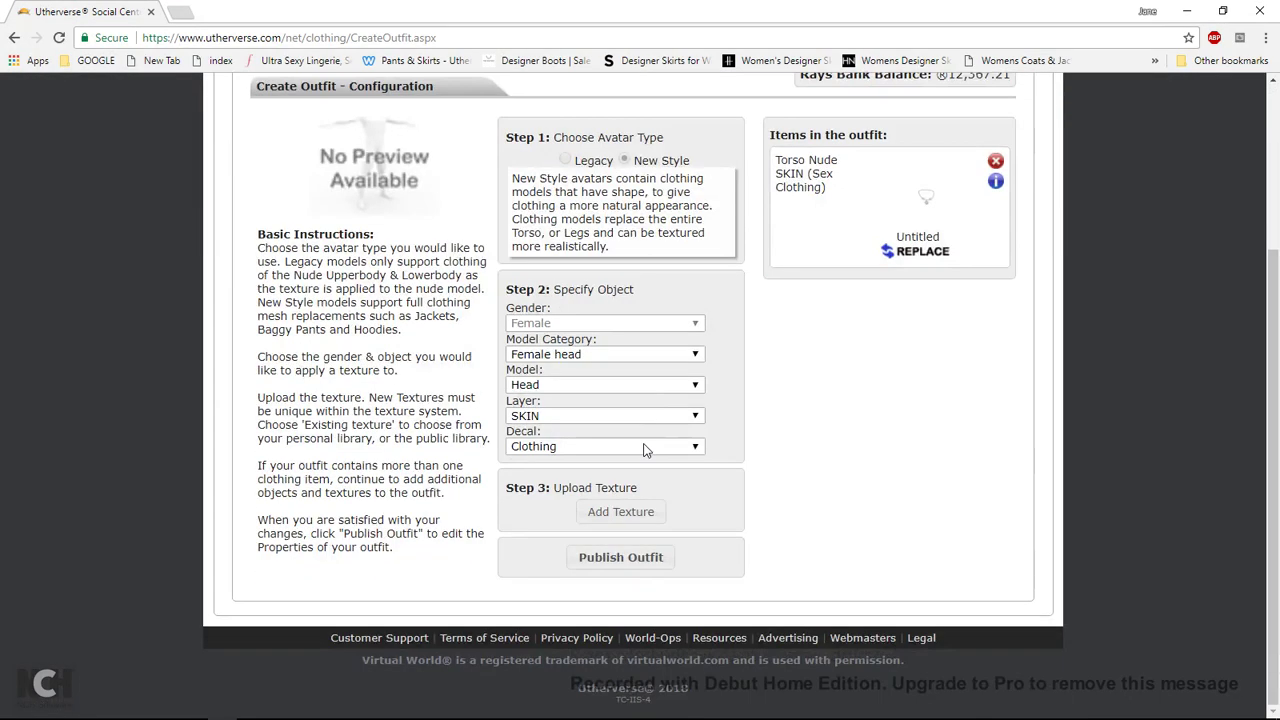
pyautogui.click(617, 562)
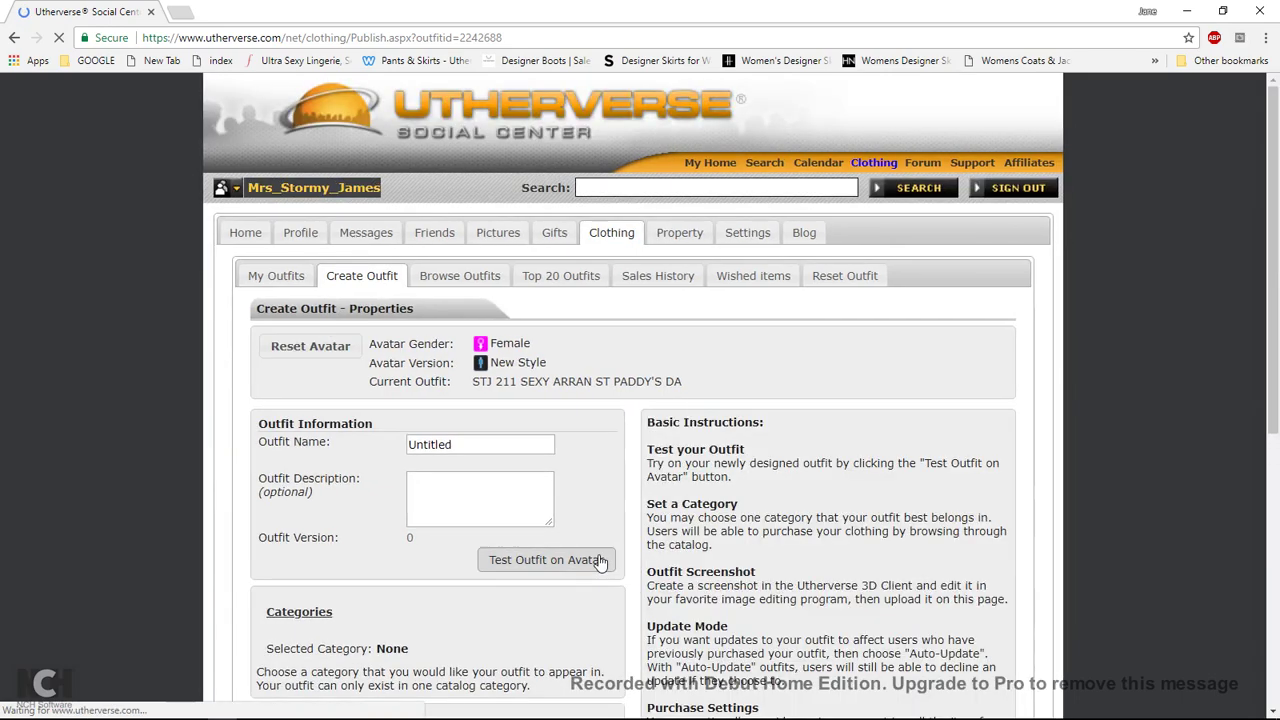
pyautogui.click(566, 560)
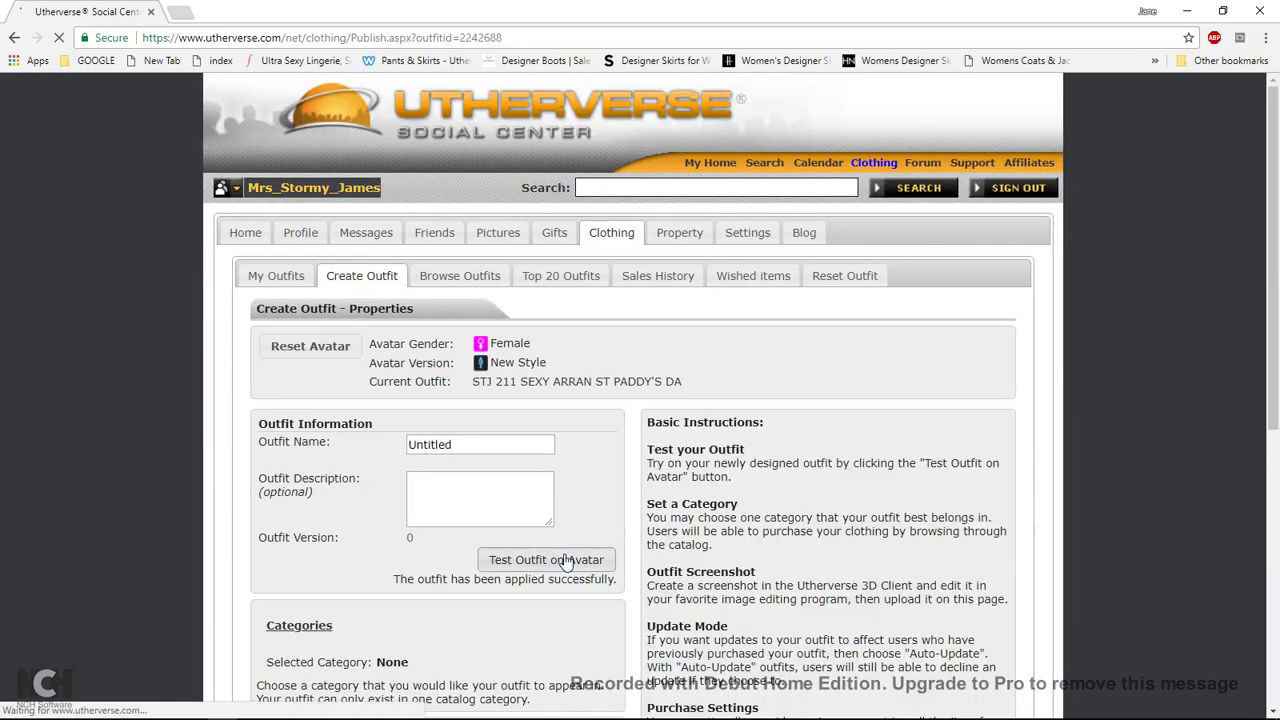
# Bring the Utherverse 3D Client forward to view the avatar wearing the necklace in FASHION MEGA MALL.
pyautogui.moveTo(410, 706)
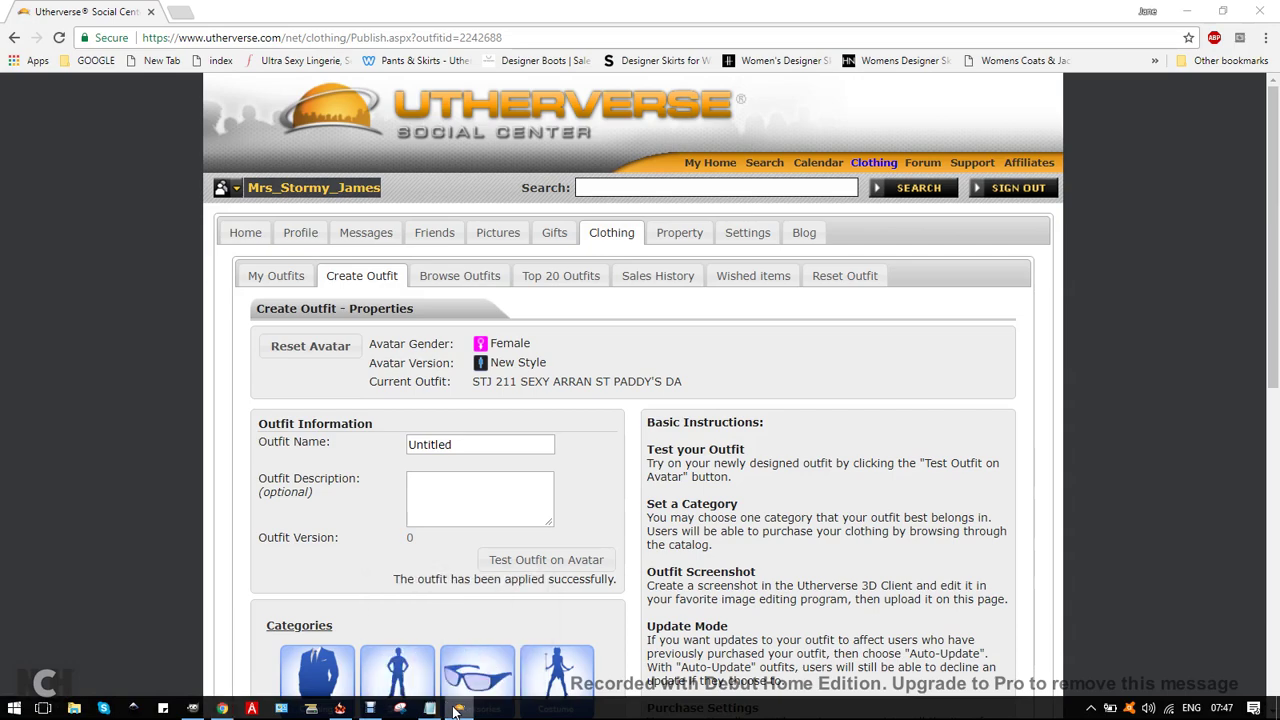
pyautogui.click(456, 709)
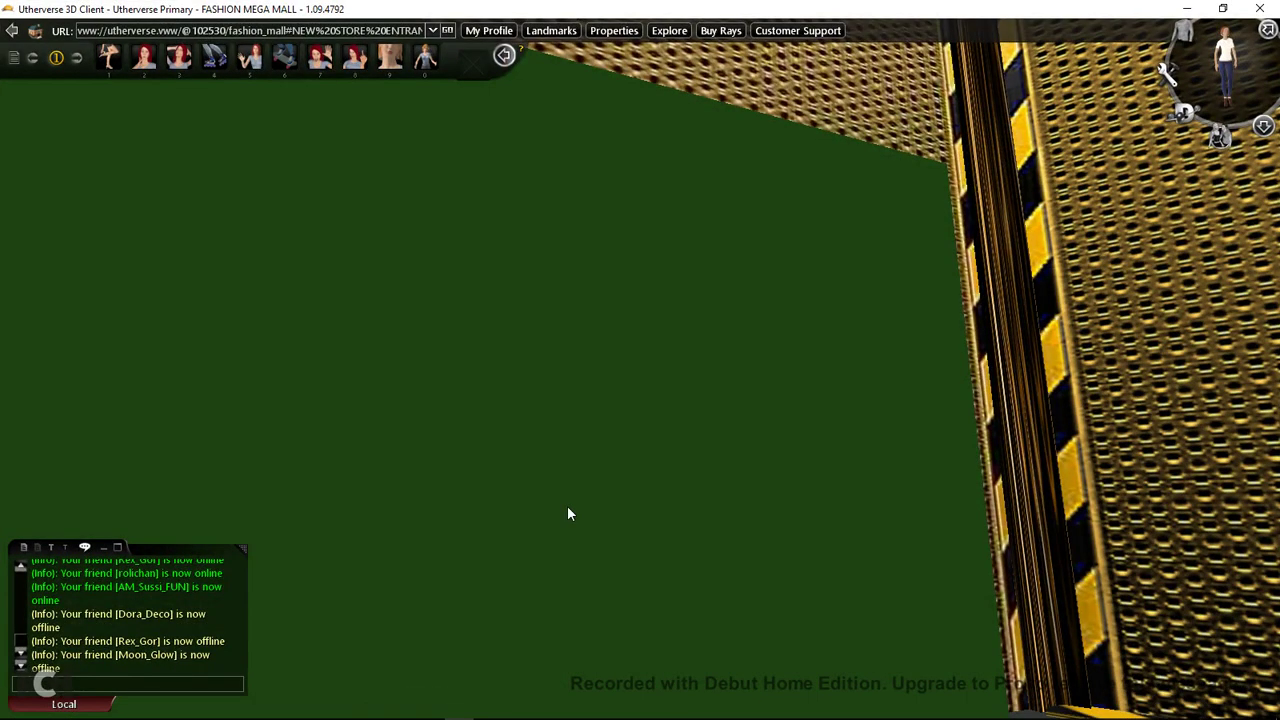